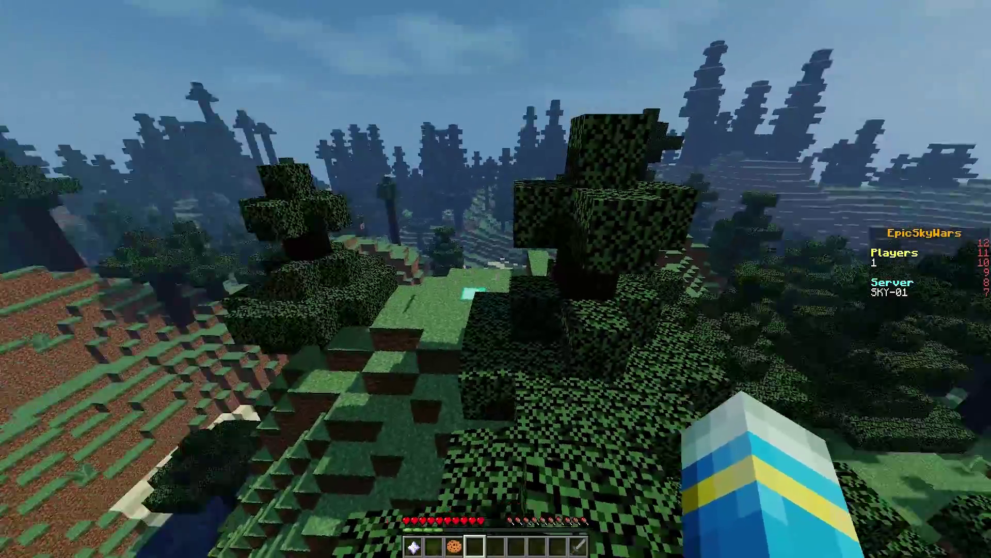
- Cross the forested hilltop lobby spot and climb onto the tree's leaves
key(w)
key(space)
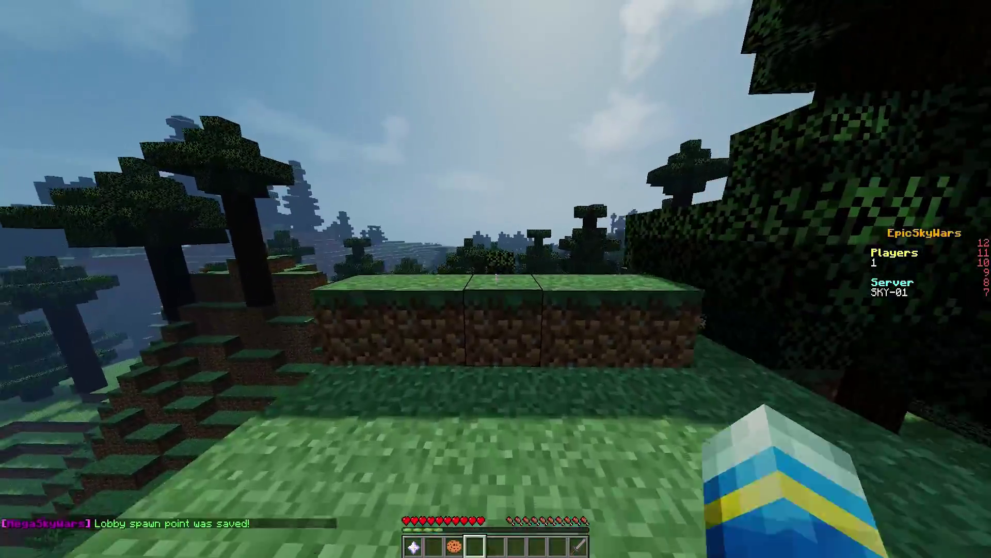
key(w)
key(space)
key(space)
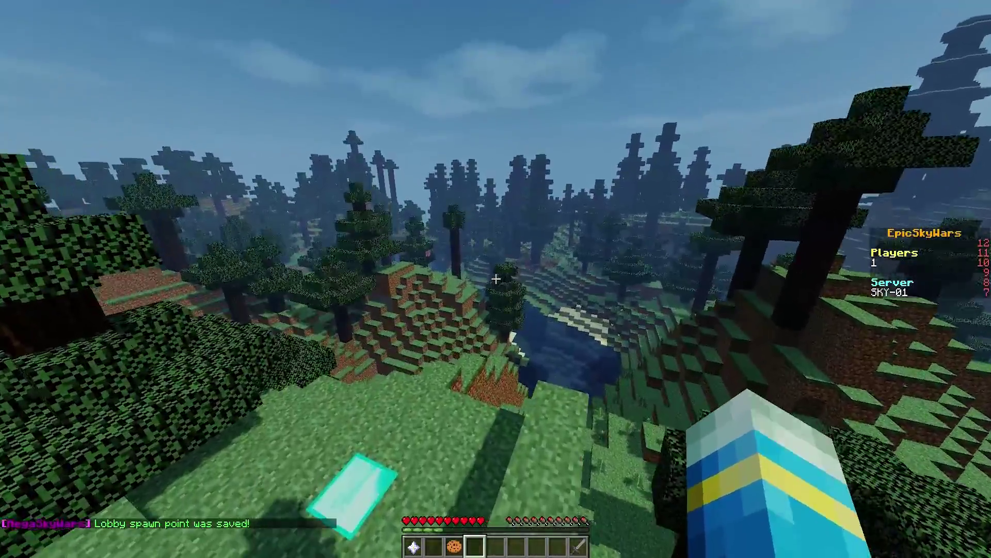
- Create and load the rebelmap arena world, then switch to creative with /gamemode 1
key(w)
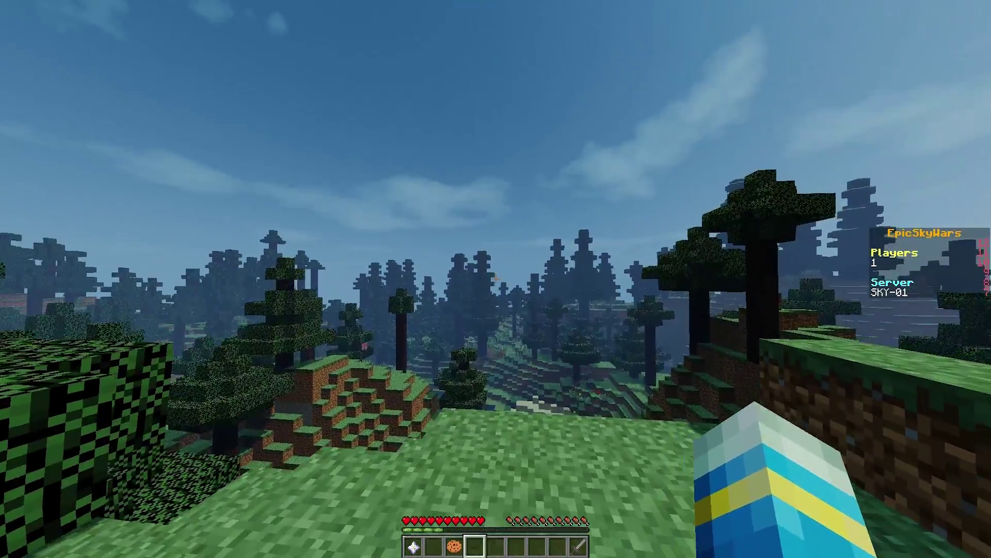
key(w)
key(s)
key(w)
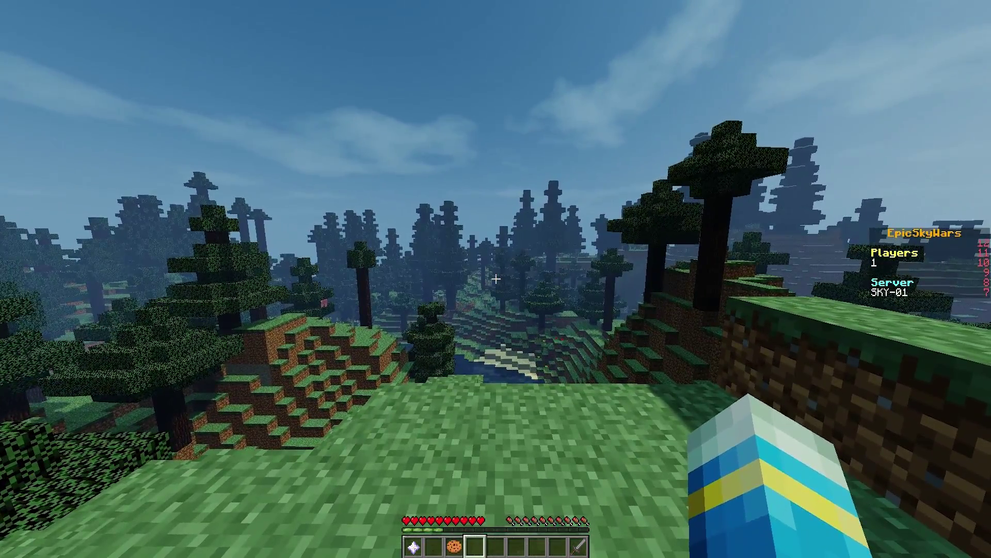
key(slash)
text(esw create rebelmap)
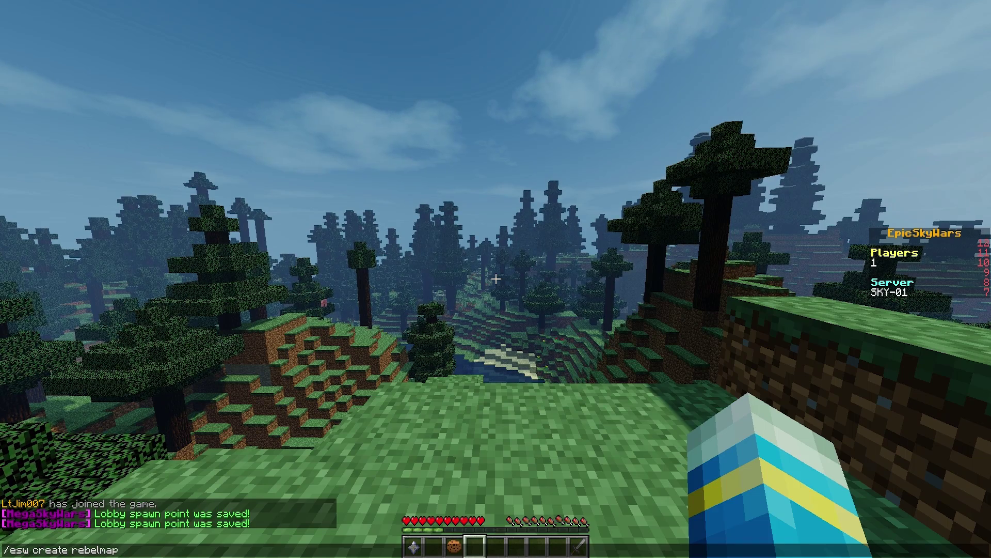
key(Return)
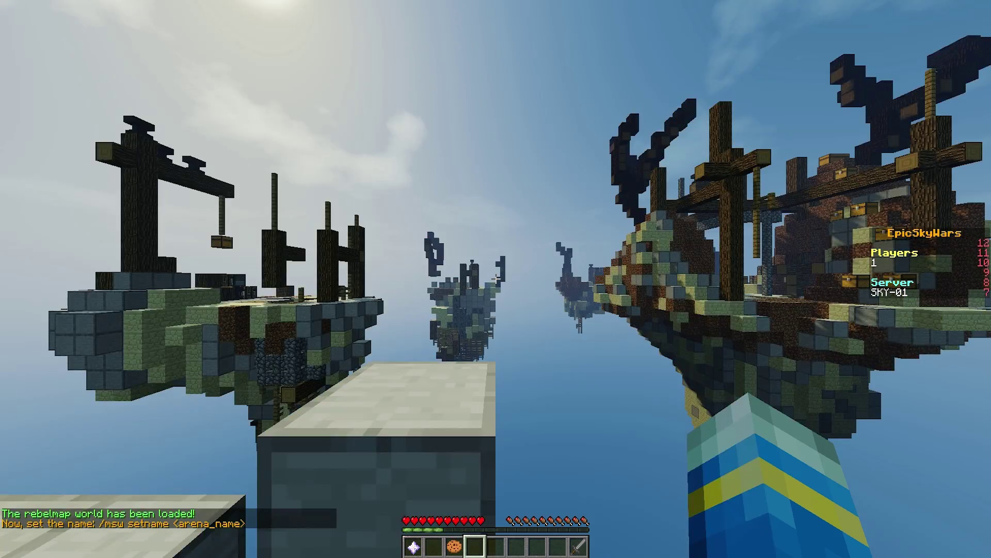
text(/gam)
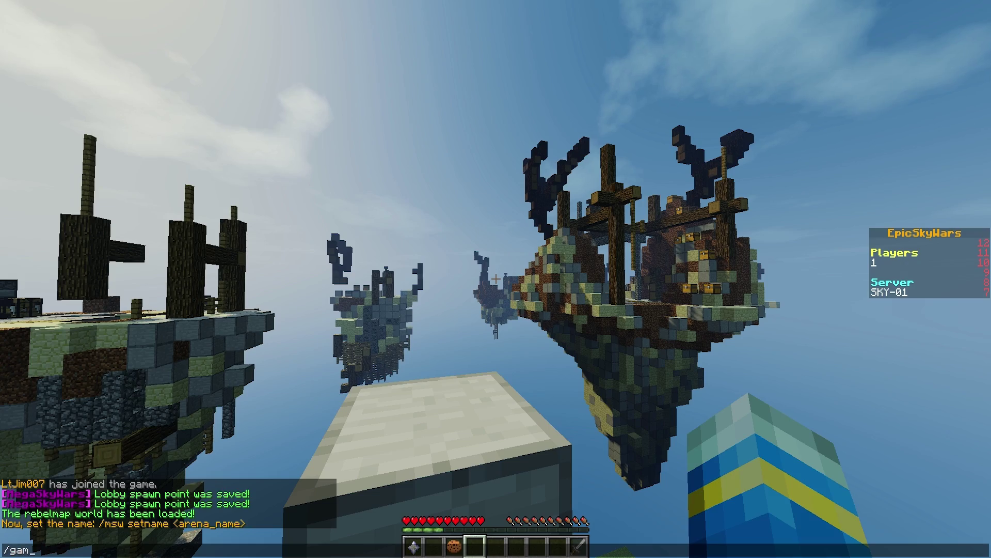
text(emode 1)
key(Return)
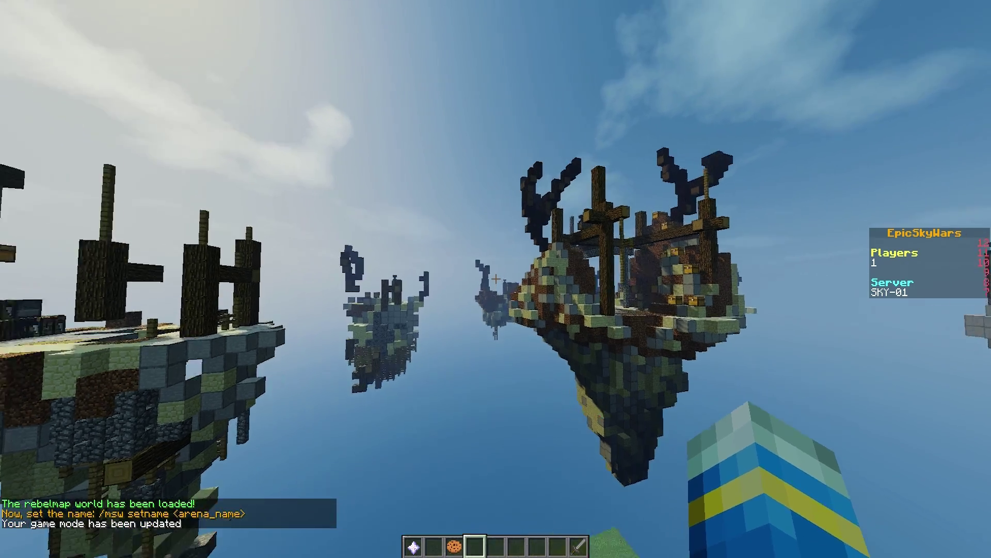
- Fly into the central floating island and name the arena Arena2
key(w)
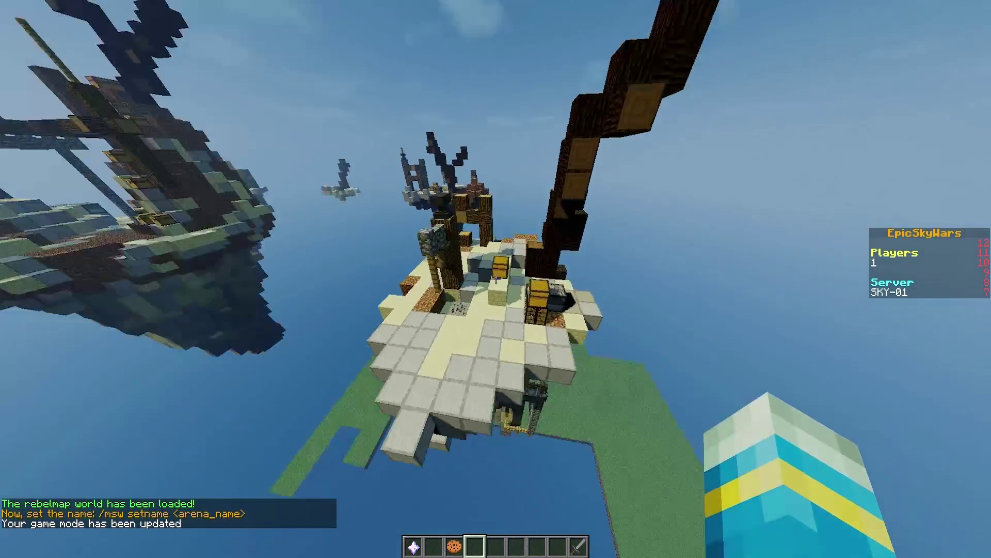
key(w)
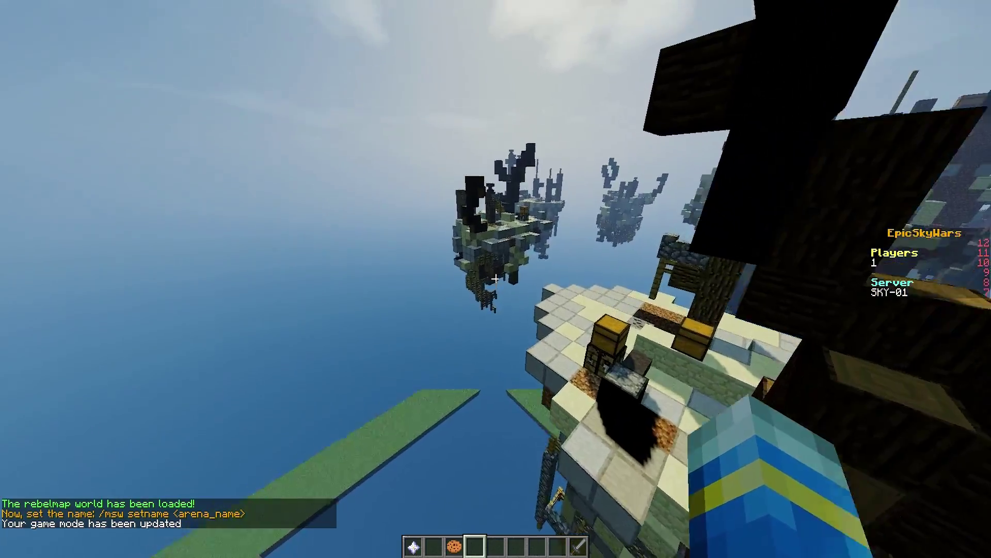
key(w)
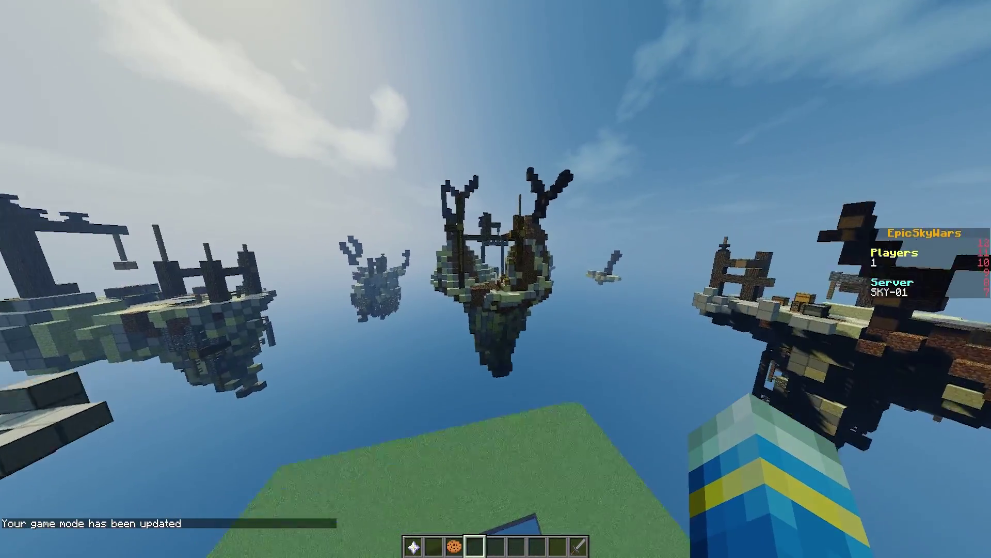
key(w)
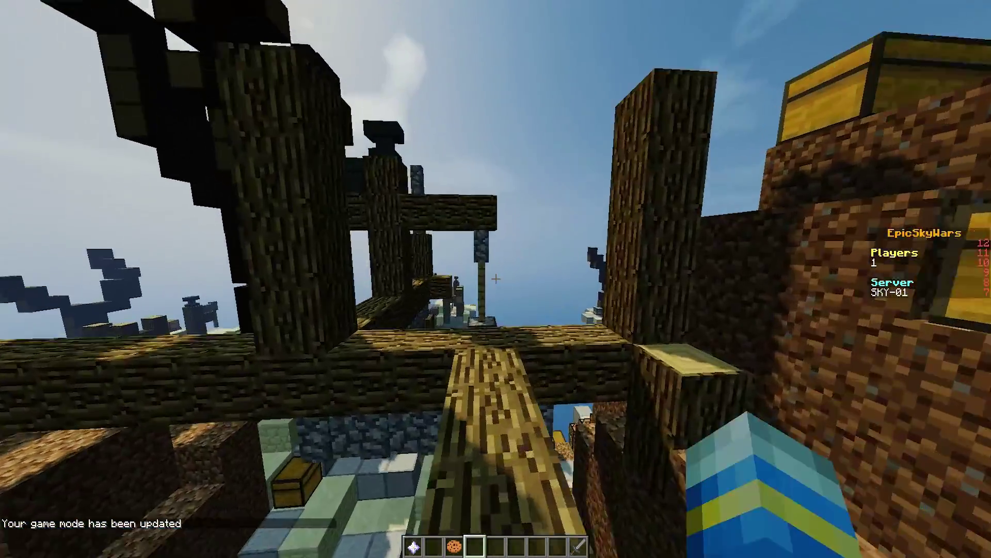
key(t)
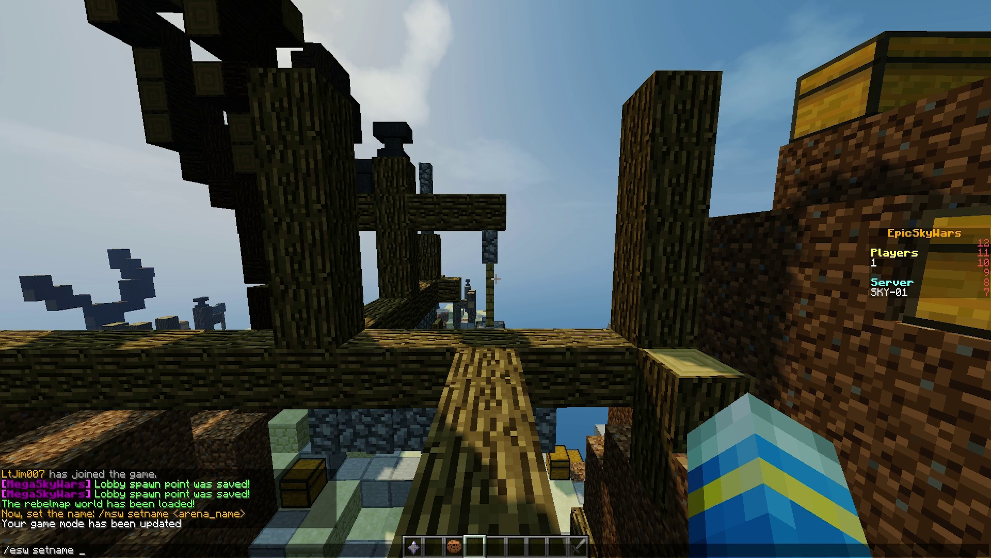
key(Return)
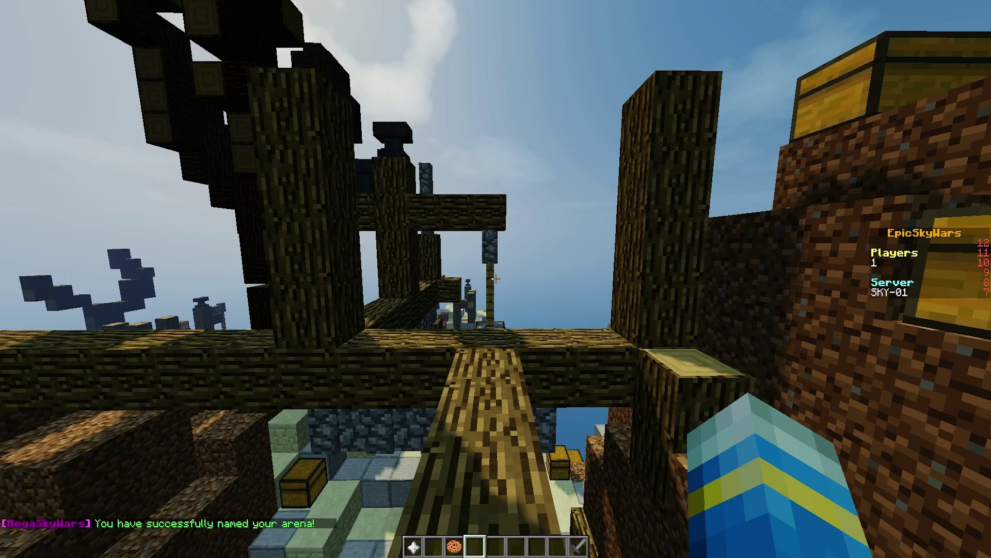
- Descend to the island's stone floor and save the map center with /esw setcenter
key(w)
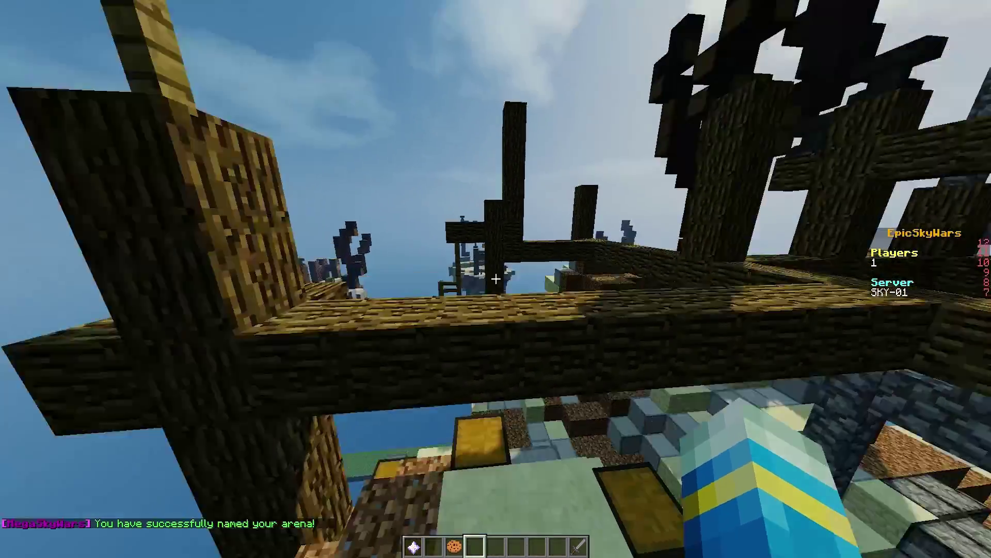
key(w)
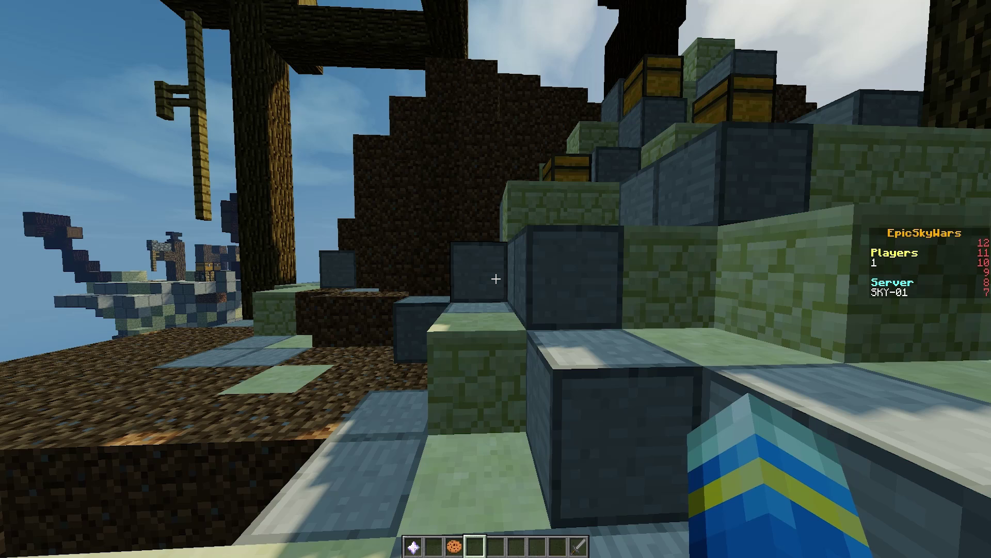
key(t)
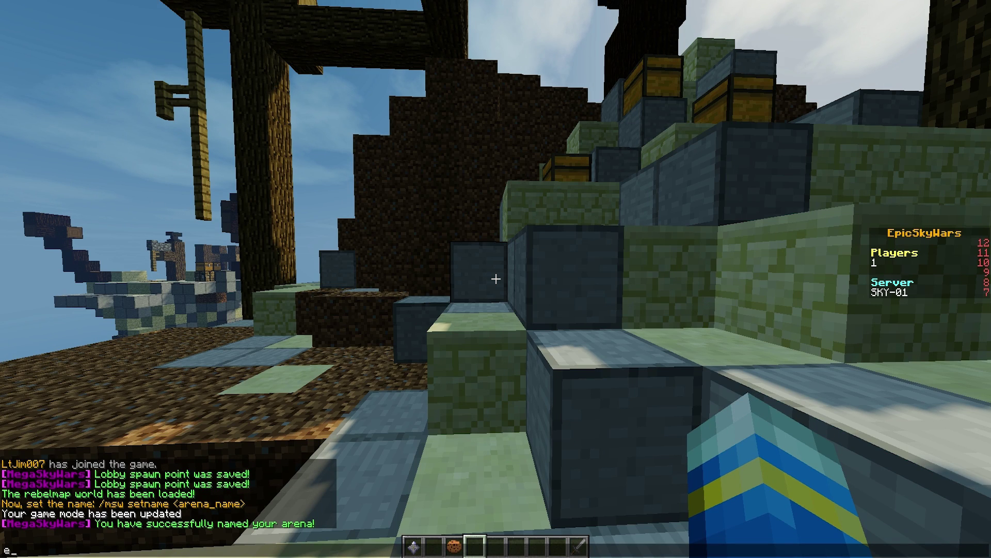
text(/esw setcent)
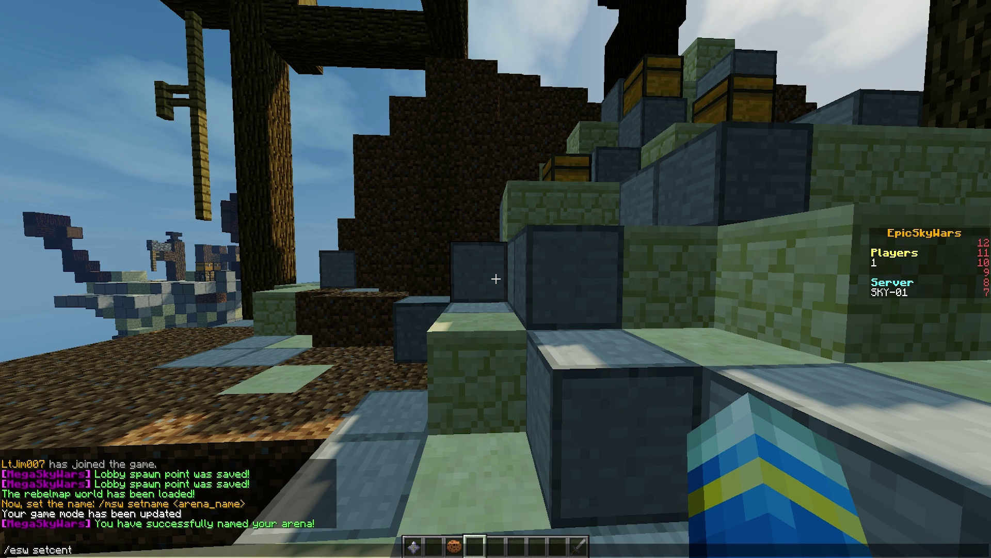
text(er)
key(Return)
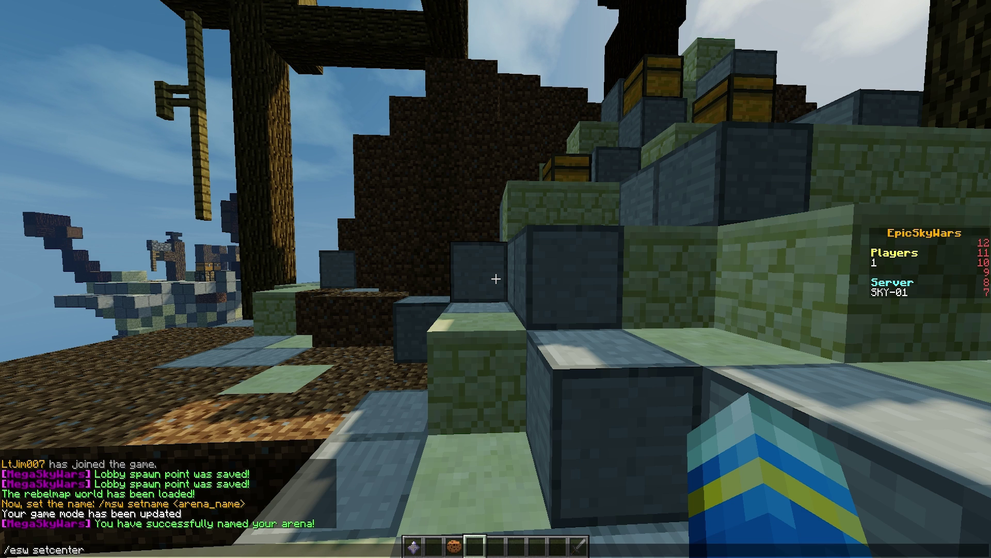
key(Return)
- Save the TNT spawn point at the same spot with /esw tntspawn
key(t)
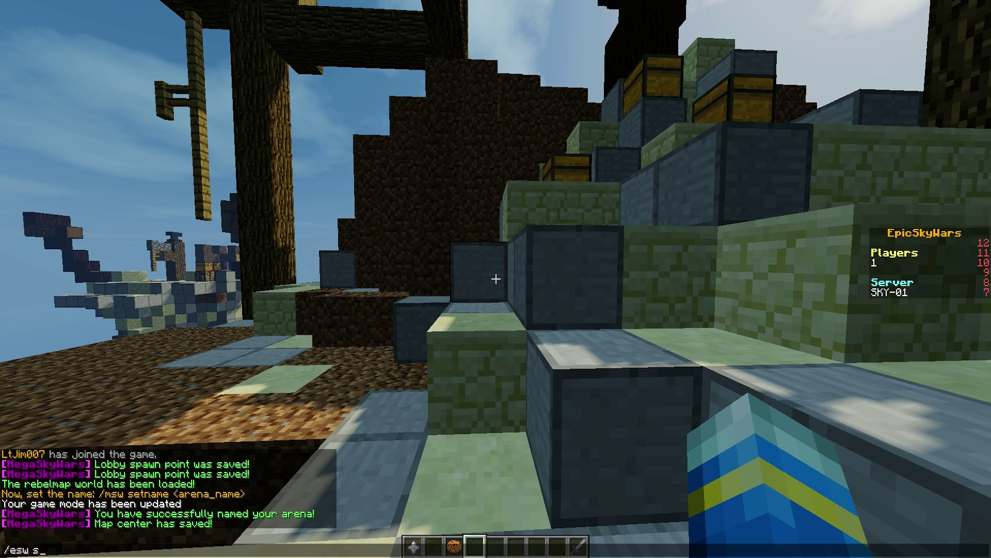
text(/esw tntspaw)
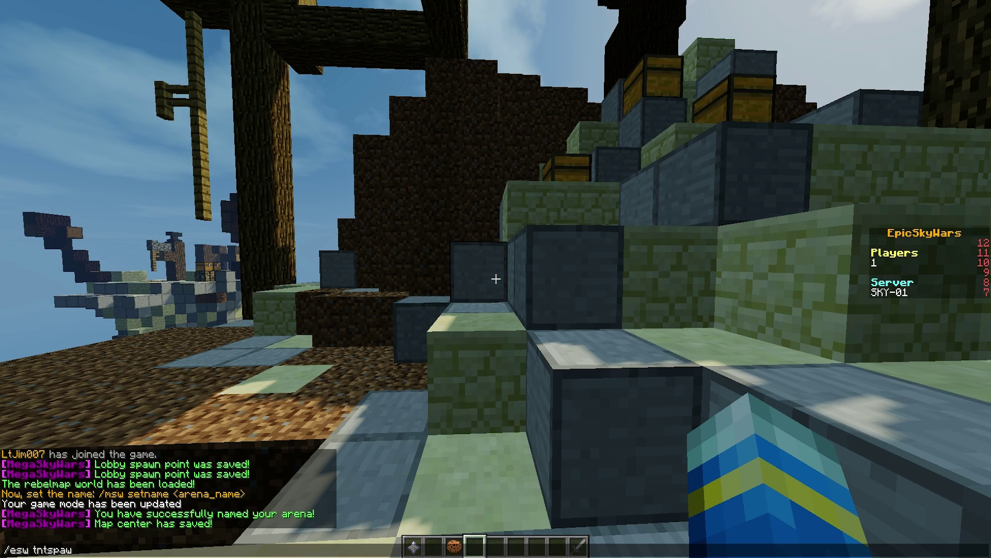
text(n)
key(Return)
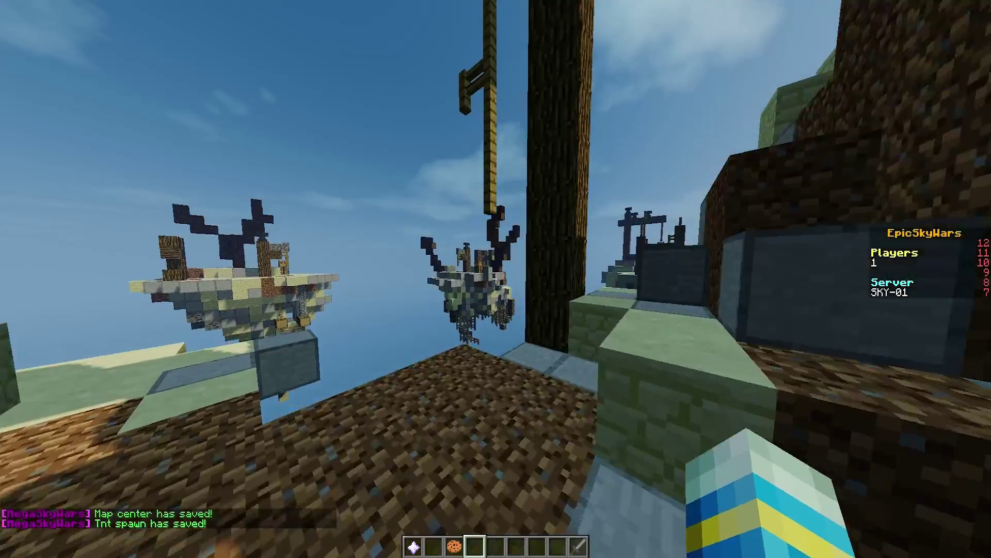
- Climb onto the dirt beside the tree and set the arena map radius to 40
key(w)
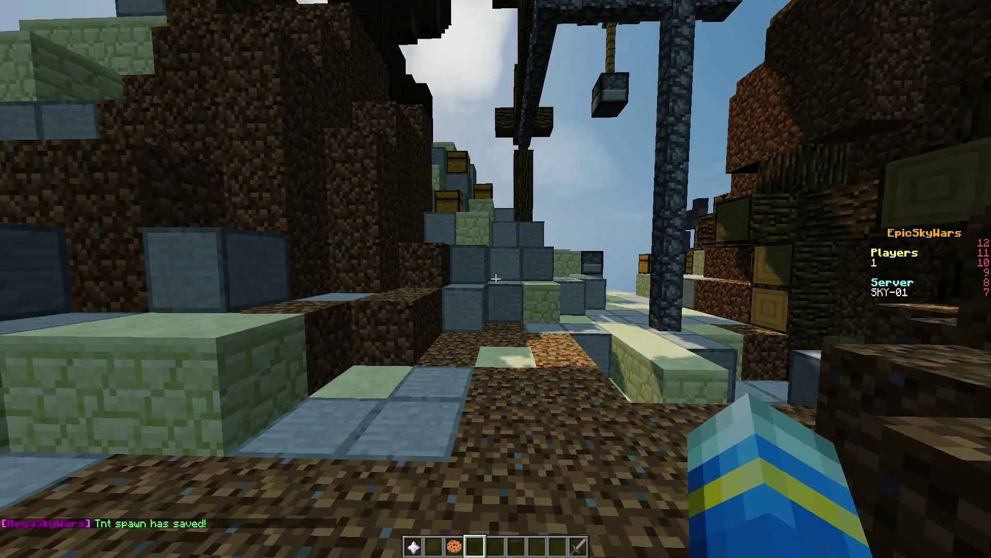
key(w)
key(space)
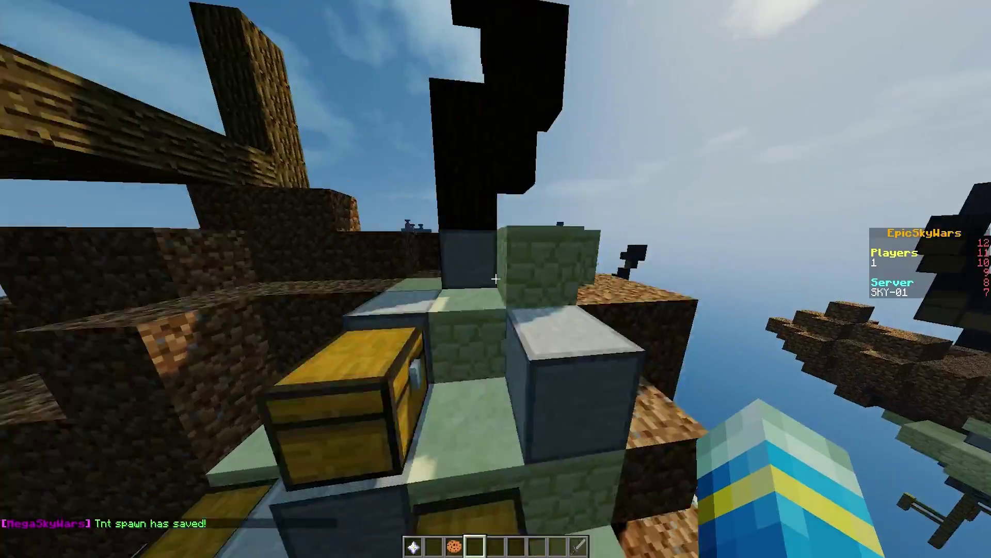
key(w)
key(space)
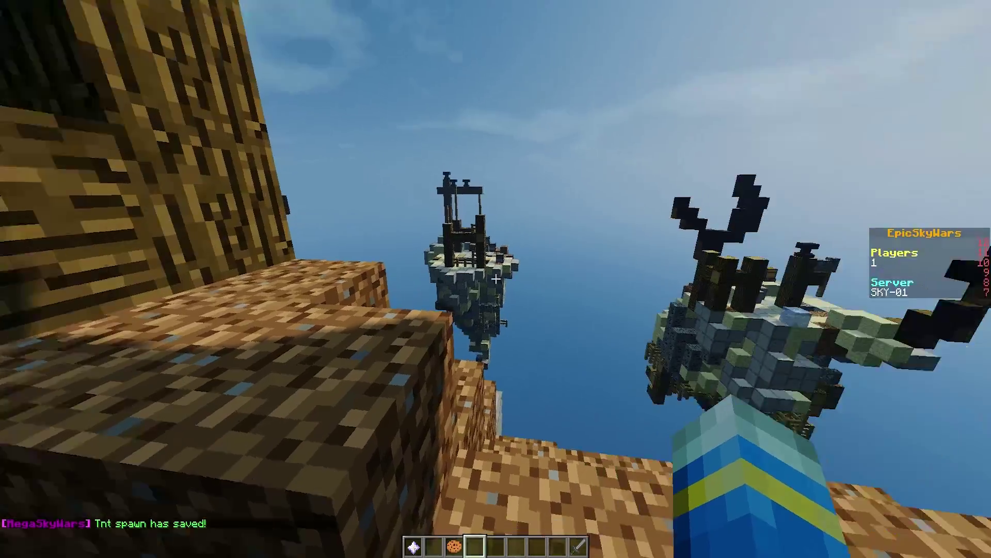
key(w)
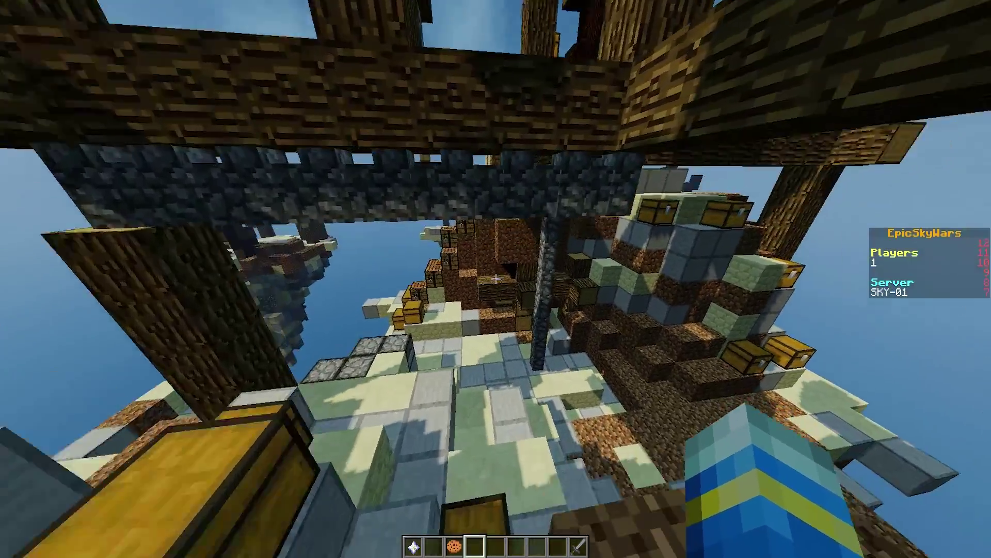
key(w)
key(slash)
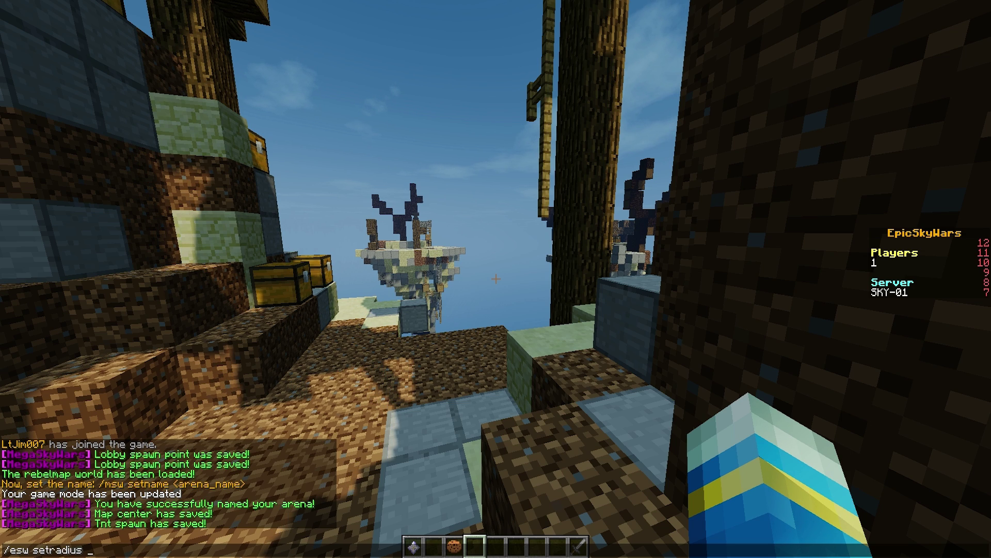
text(esu setradius 40)
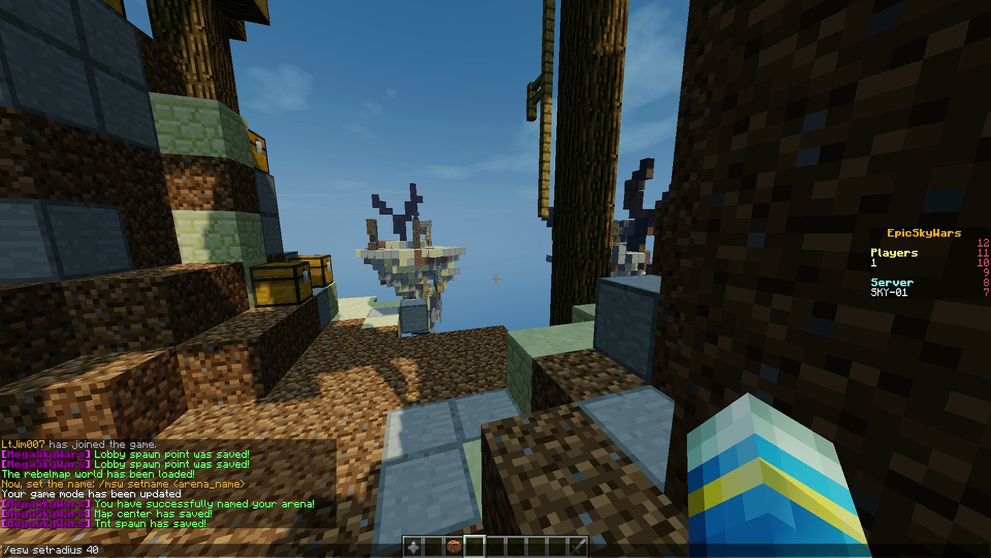
key(Return)
key(t)
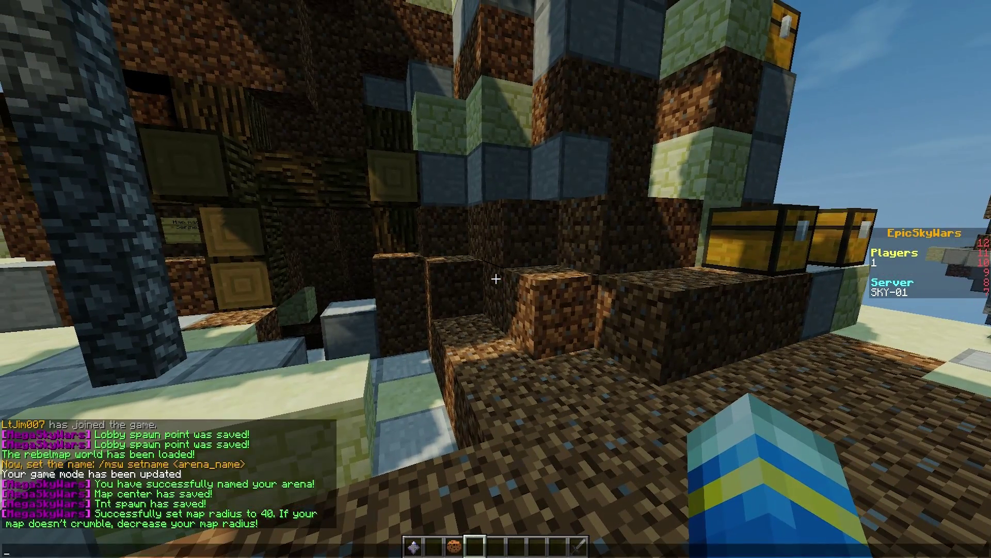
key(Escape)
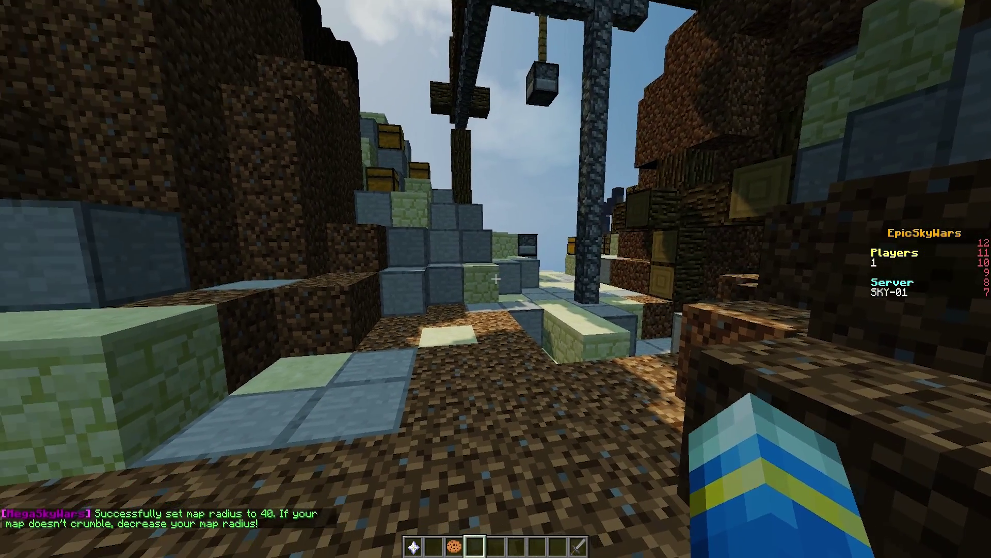
- Save player spawn points 1 and 2 on two outer floating islands
key(w)
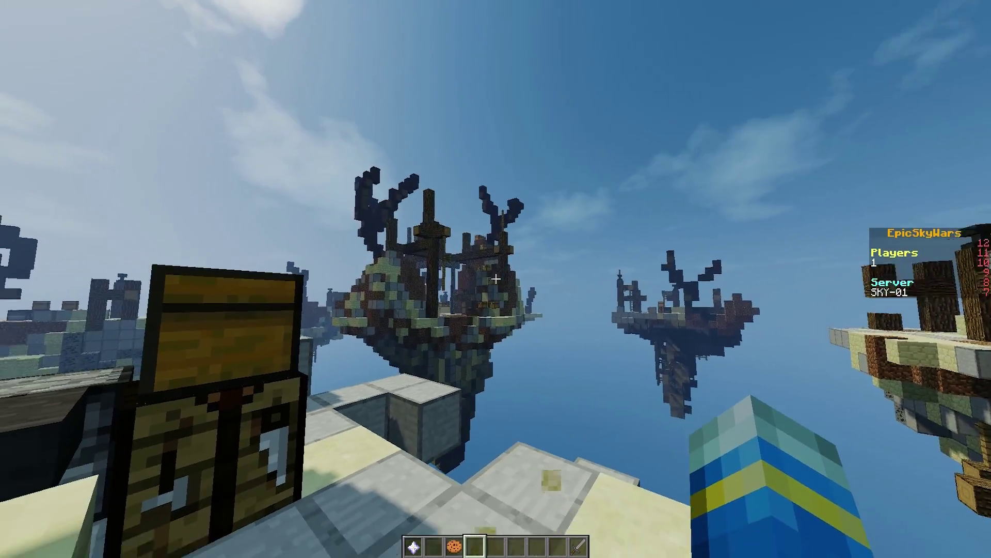
key(t)
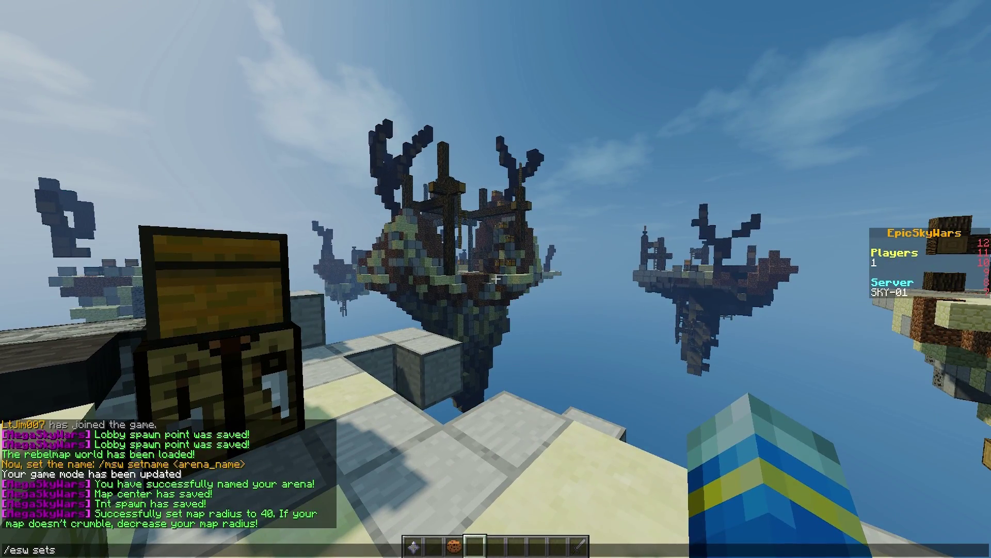
key(space)
key(space)
key(w)
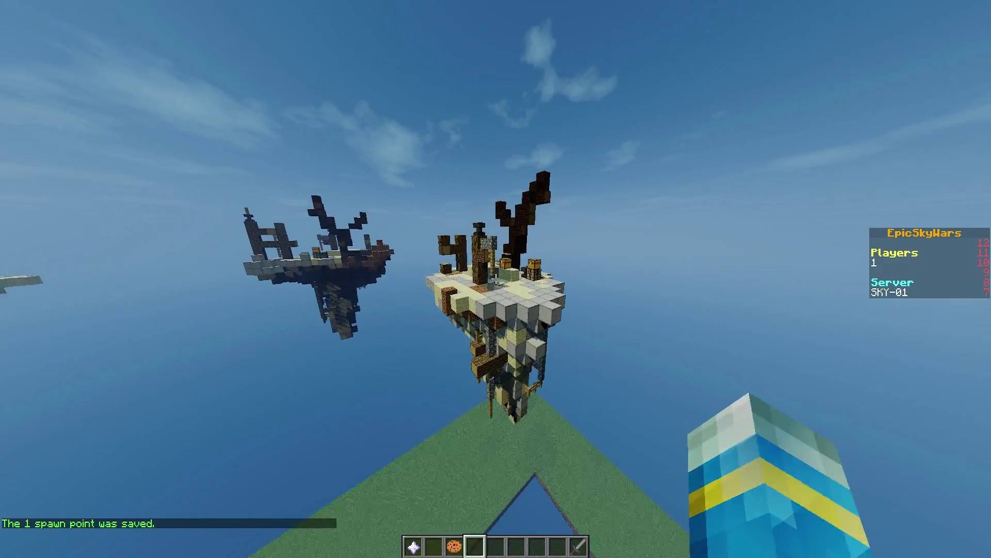
key(t)
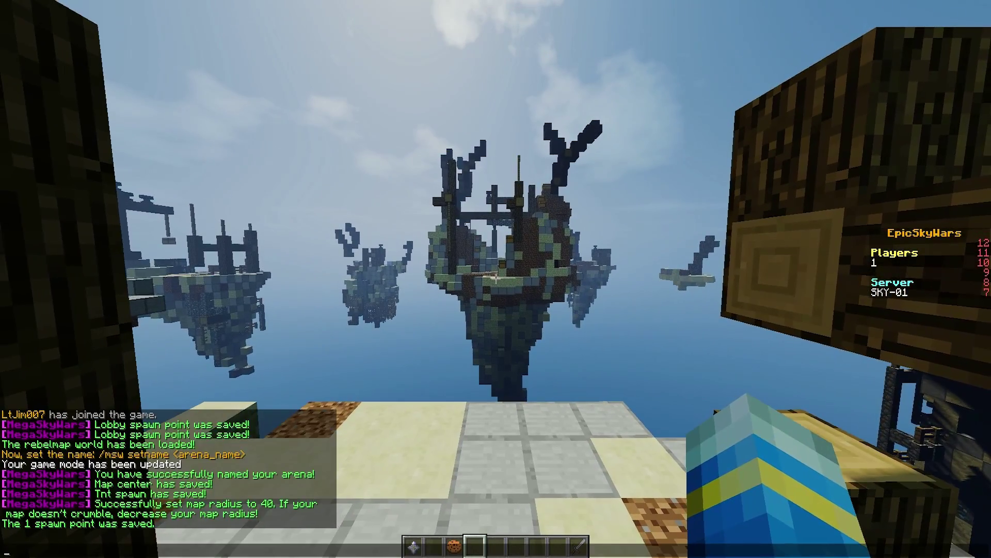
key(Return)
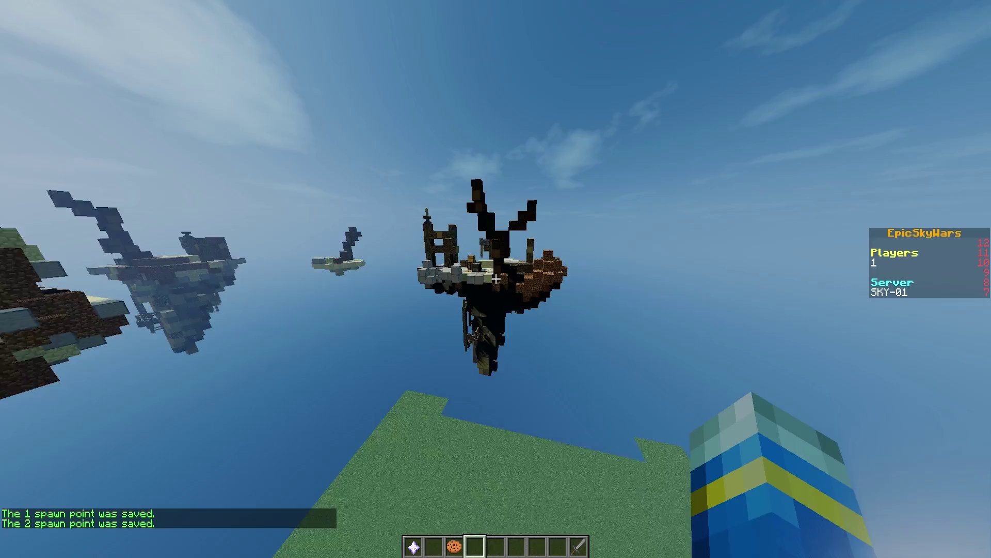
- Save spawn point 3 on the central island and spawn point 4 on a nearby island
key(w)
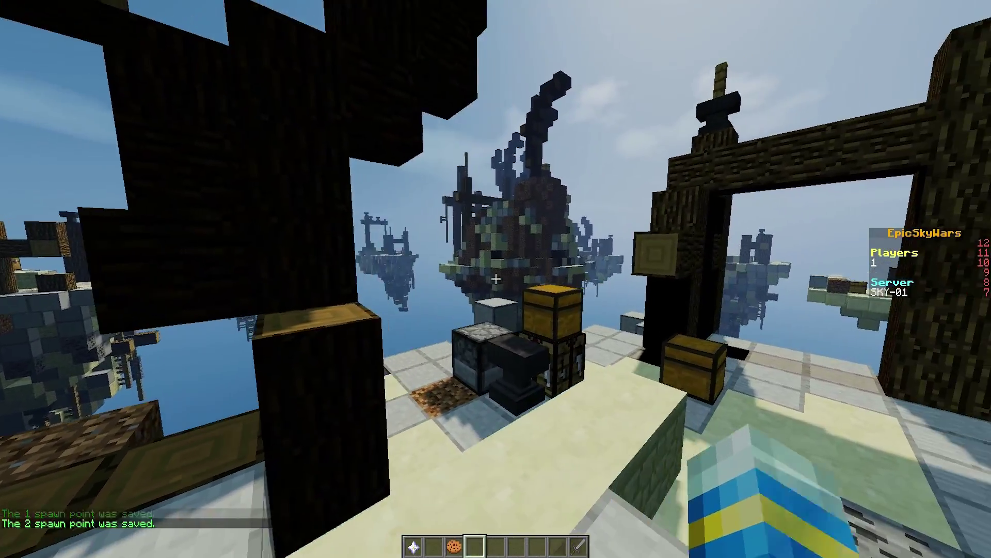
key(t)
key(w)
key(space)
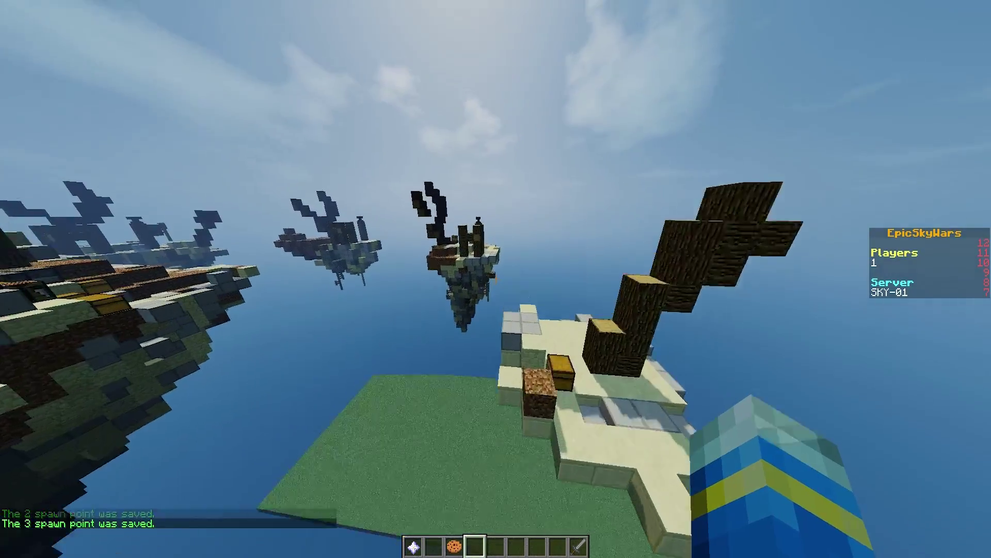
key(w)
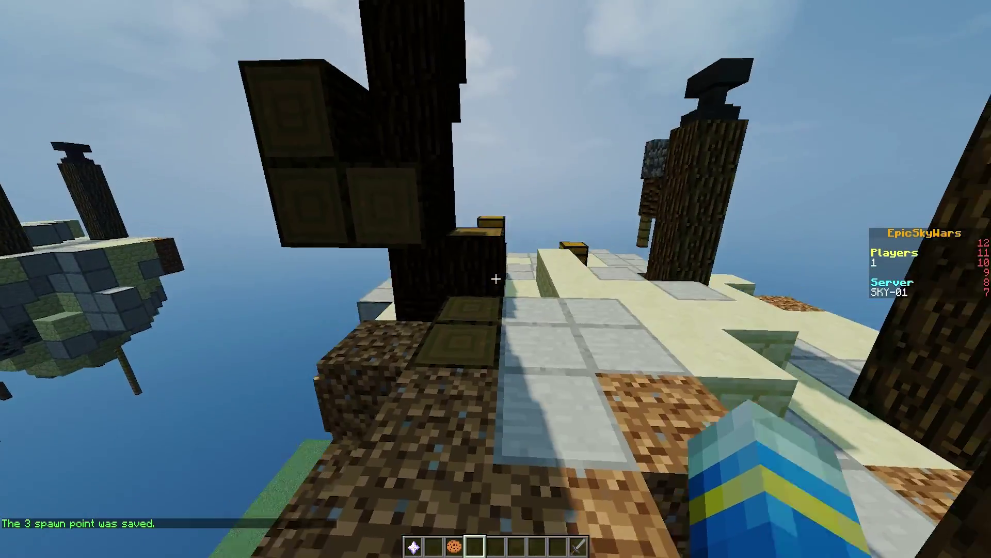
key(t)
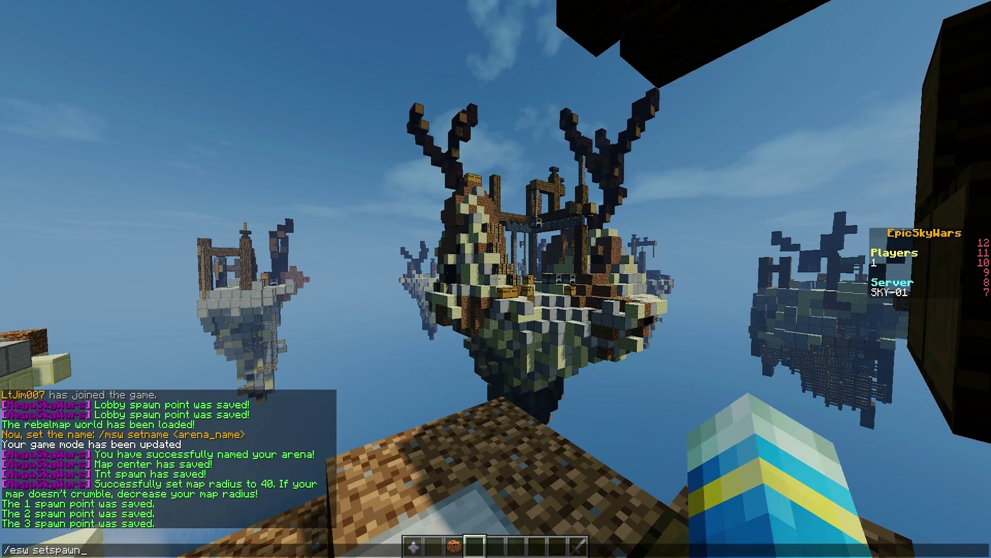
key(w)
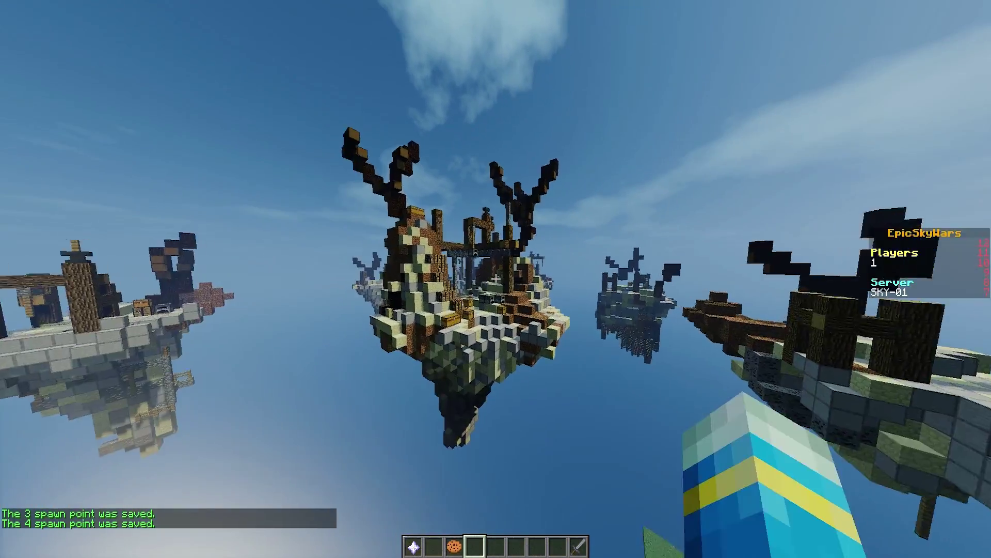
- Fly back into the central island and climb onto the wooden beams toward the log pillar
key(w)
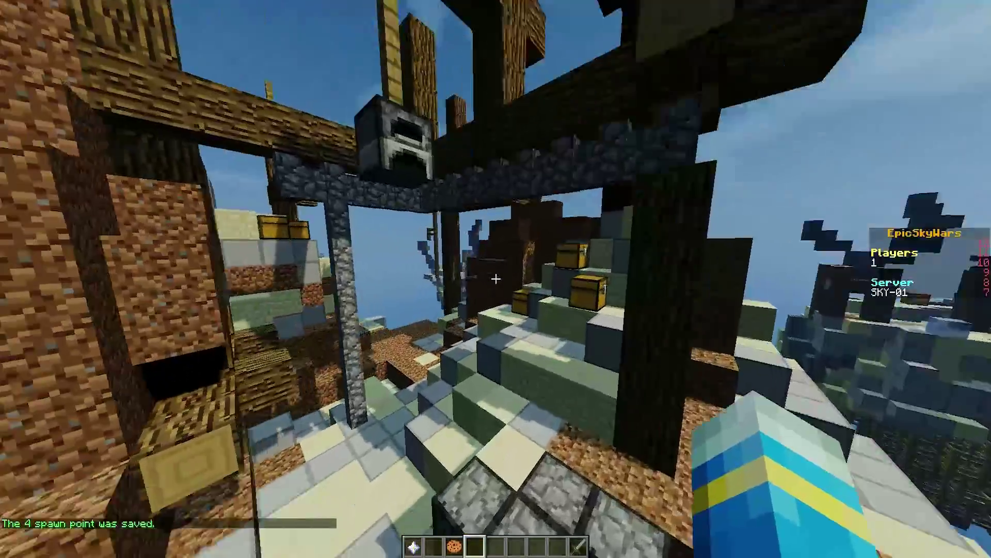
key(w)
key(space)
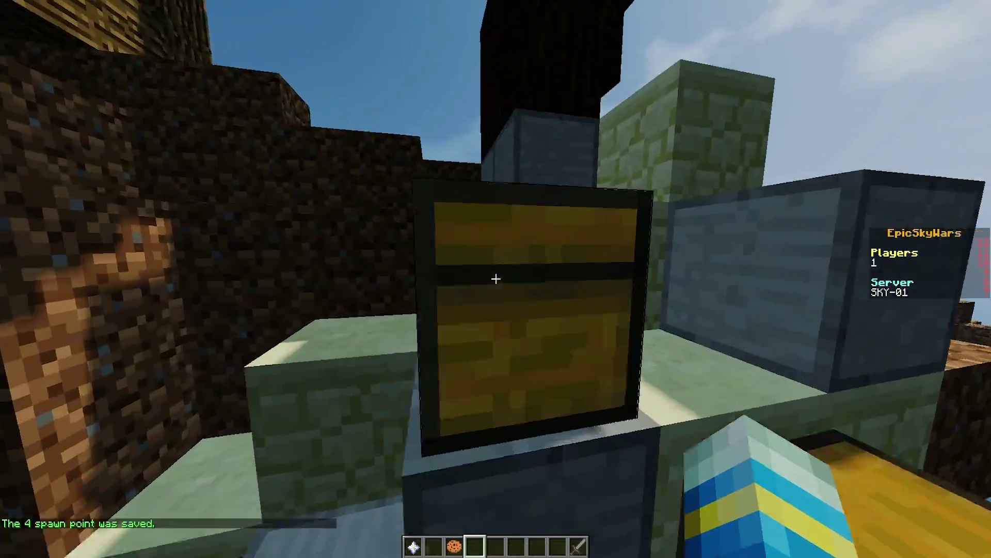
key(w)
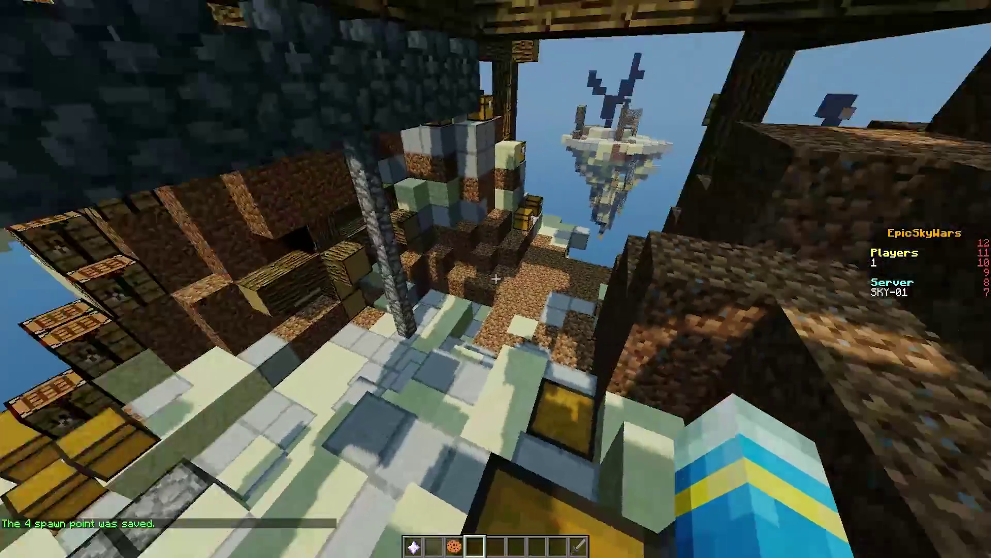
key(w)
key(space)
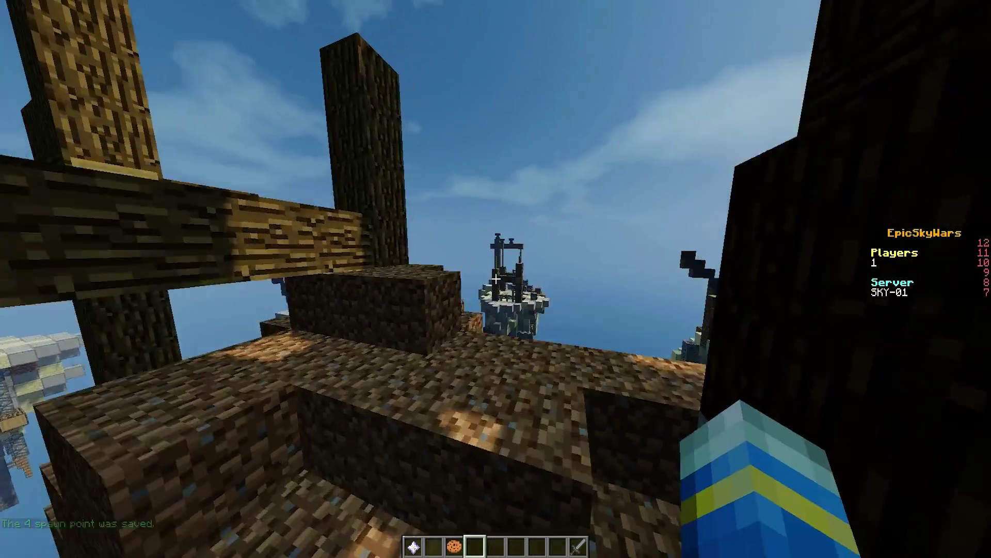
key(w)
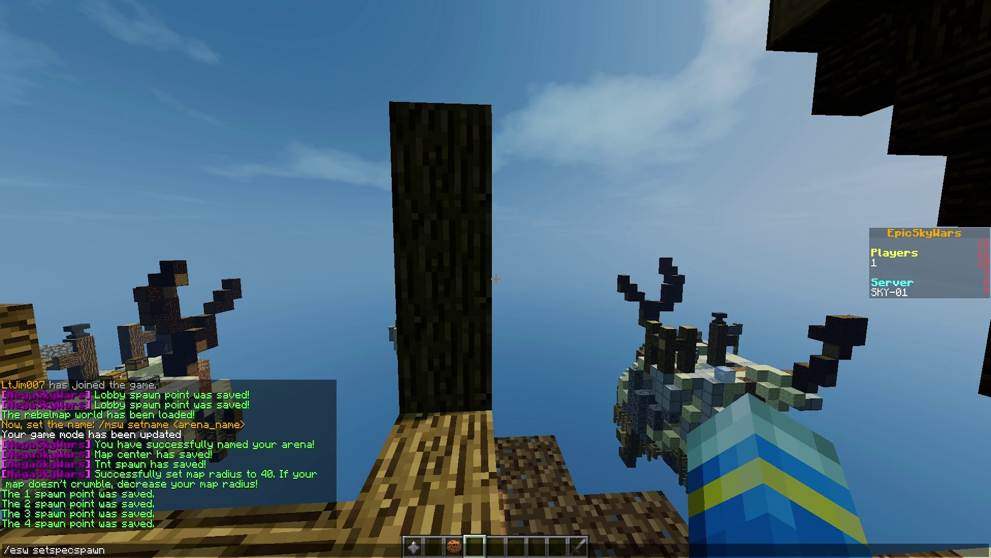
- Fly across the islands to the dirt path by the stone steps and chests for the spectator spawn
key(w)
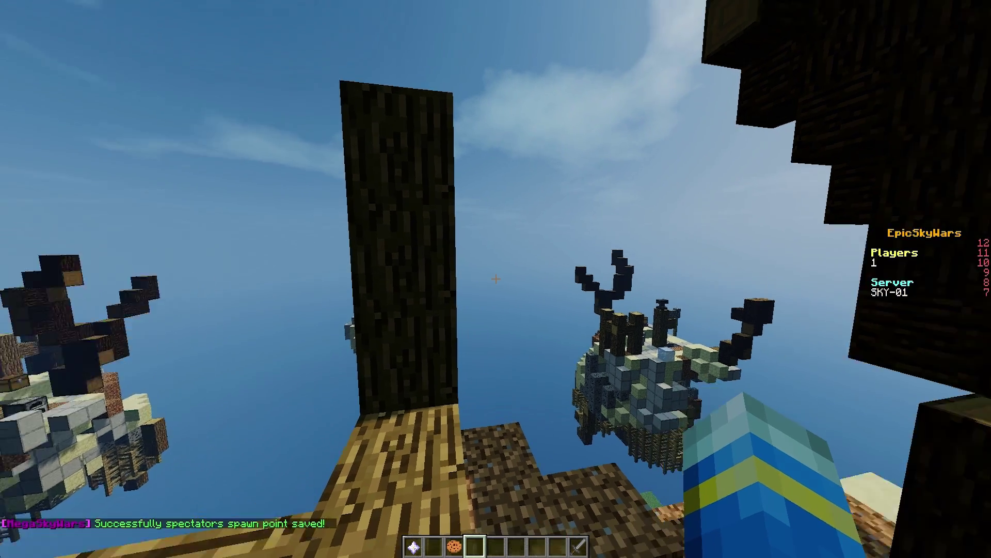
key(w)
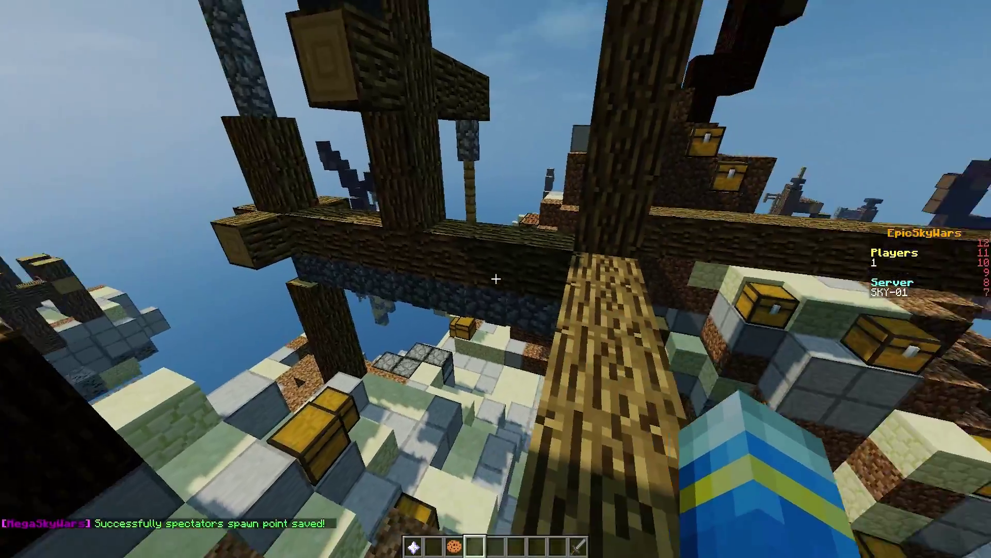
key(w)
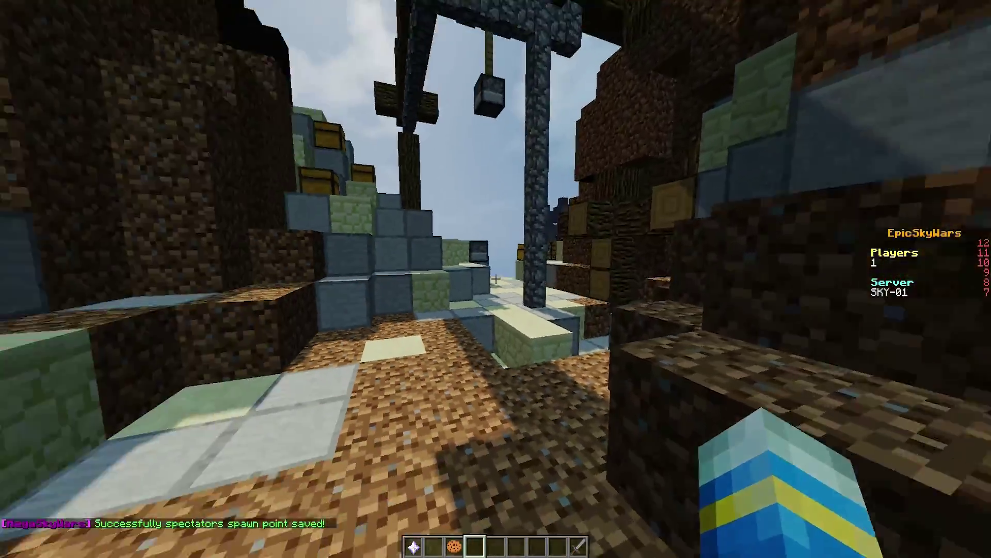
key(w)
key(w)
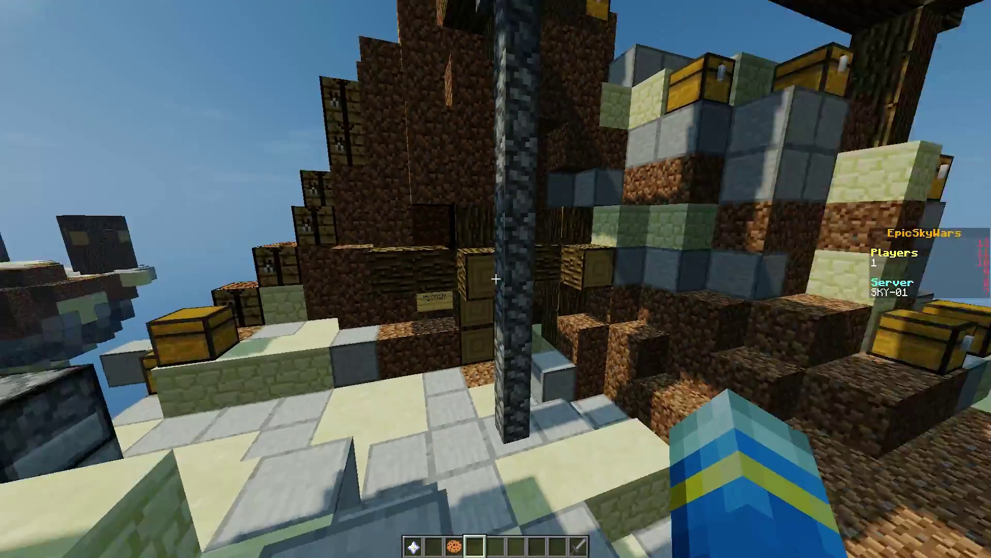
key(w)
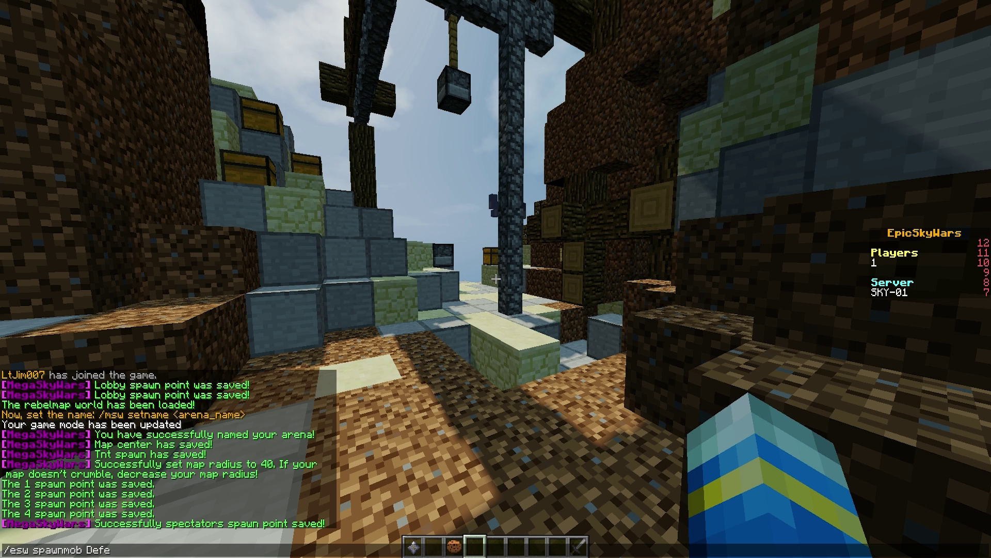
- Spawn the Defender guardian with /esw spawnmob Defender and back away to view it
text(nder)
key(Return)
key(s)
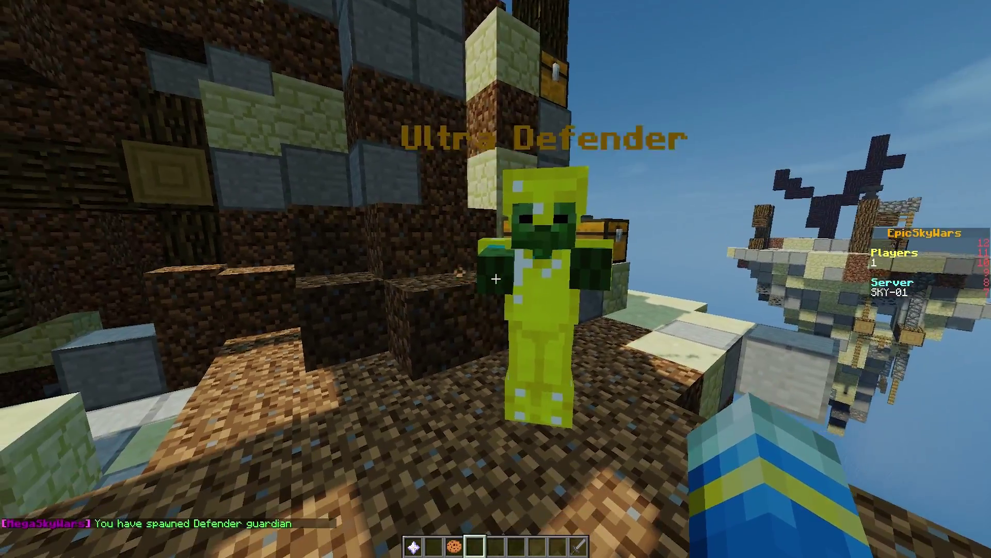
- Walk past the Ultra Defender and climb the stone, sand and dirt steps onto the log beam
key(w)
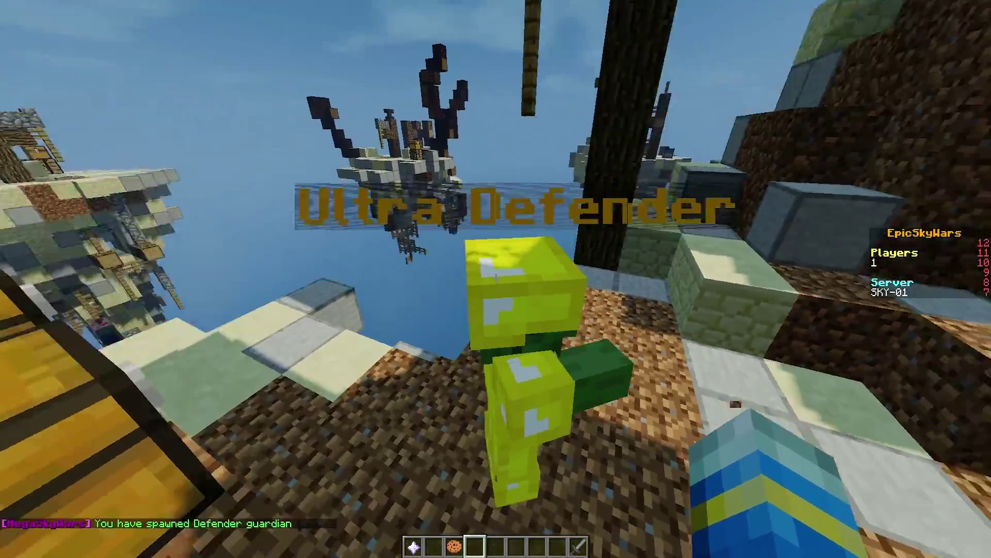
key(w)
key(space)
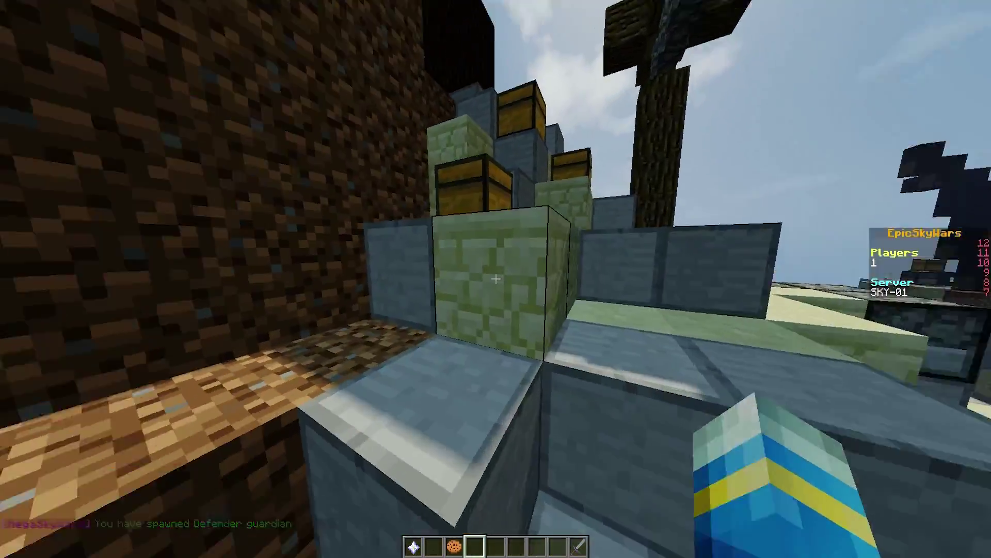
key(w)
key(space)
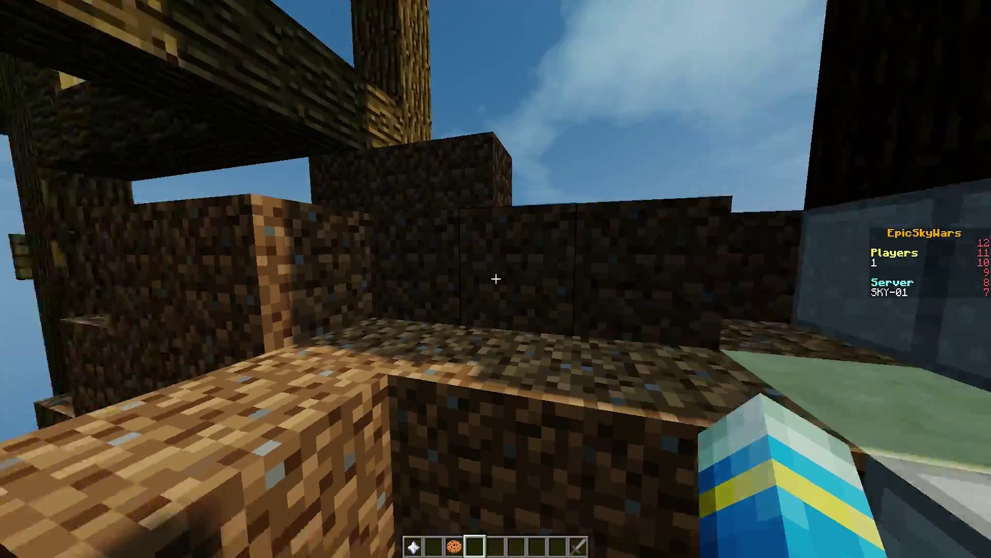
key(space)
key(w)
key(space)
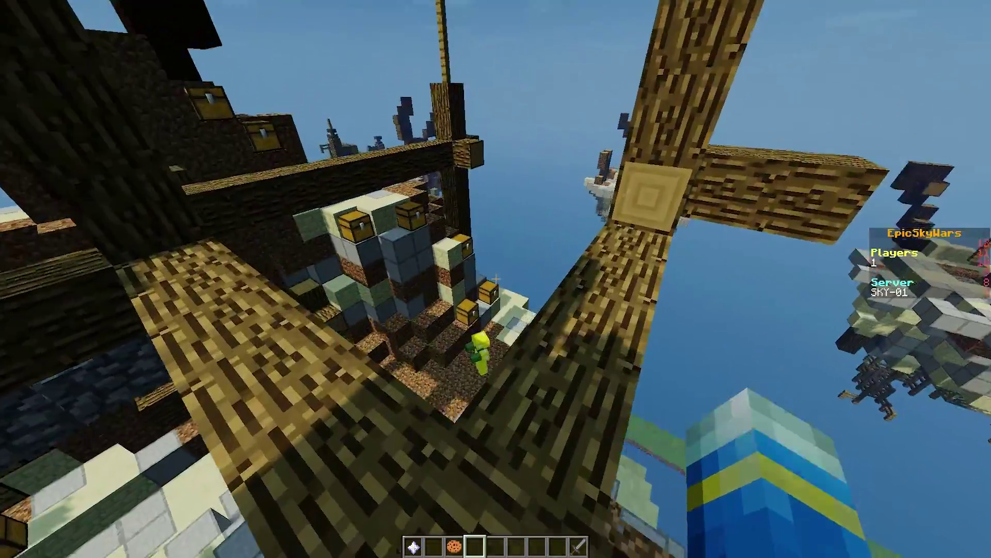
click(495, 279)
- Drop down beside the yellow-armoured guardian and climb back out onto the log ledge
key(w)
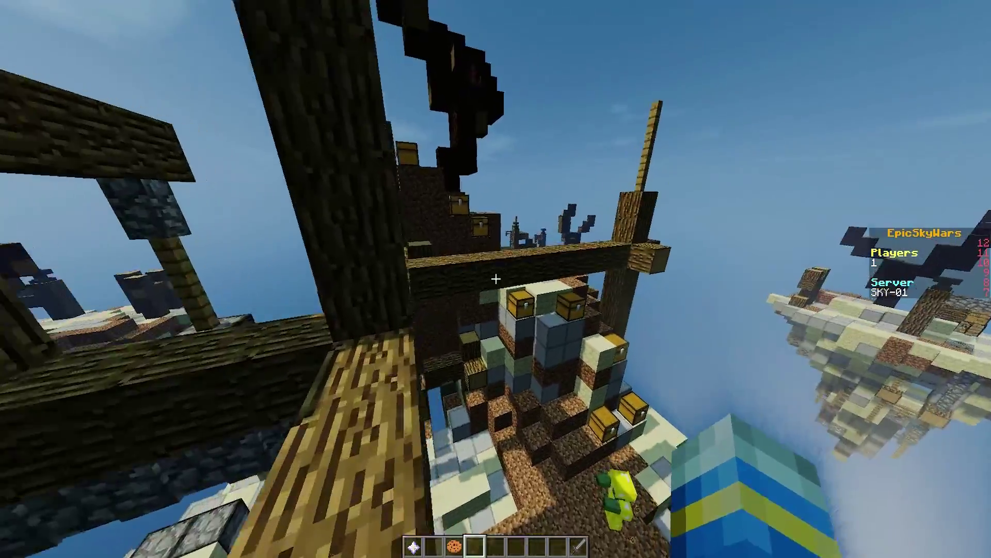
key(space)
key(w)
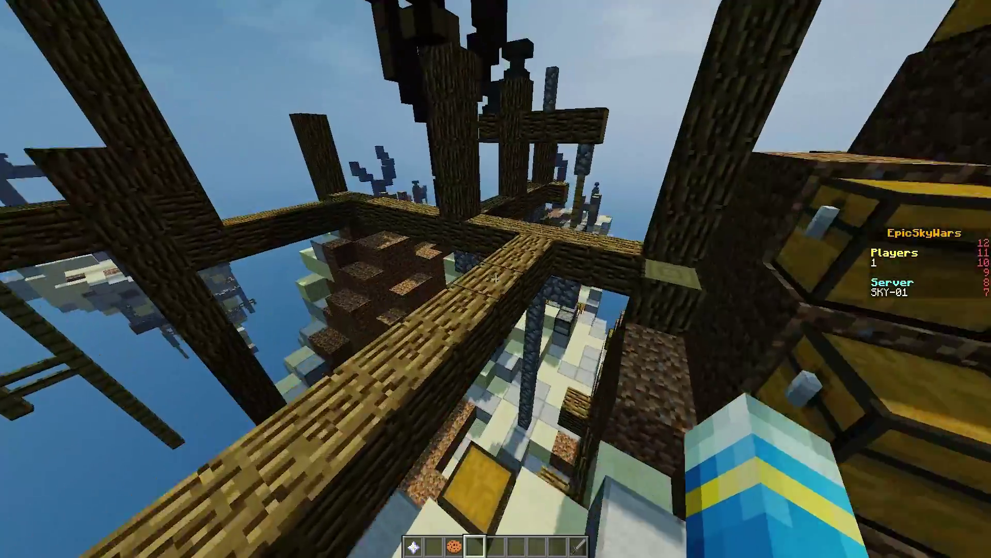
key(space)
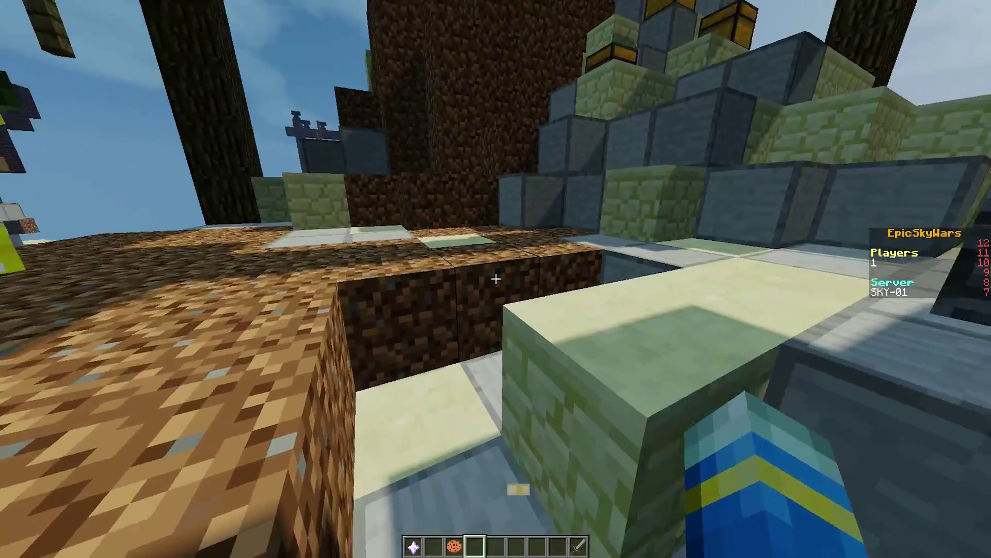
key(w)
key(space)
key(space)
key(space)
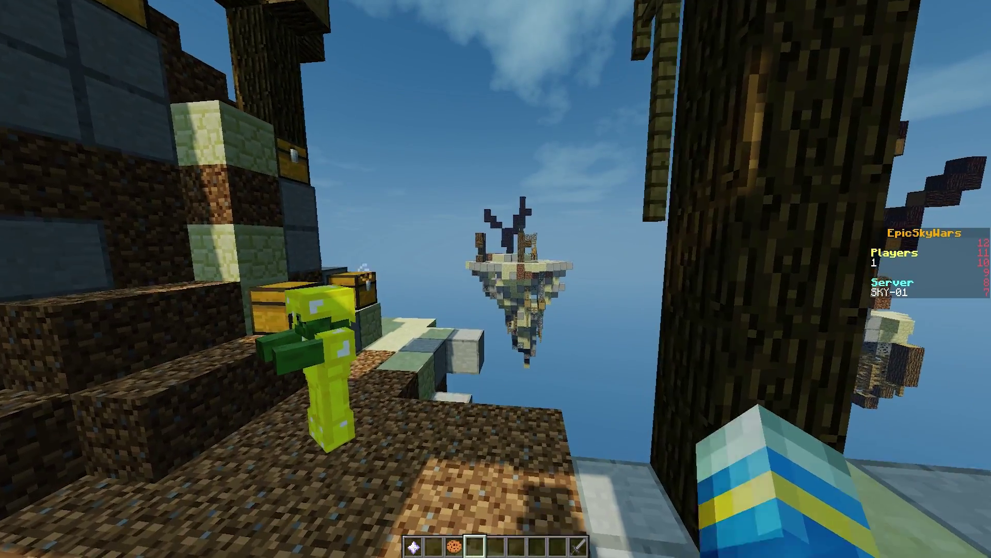
key(slash)
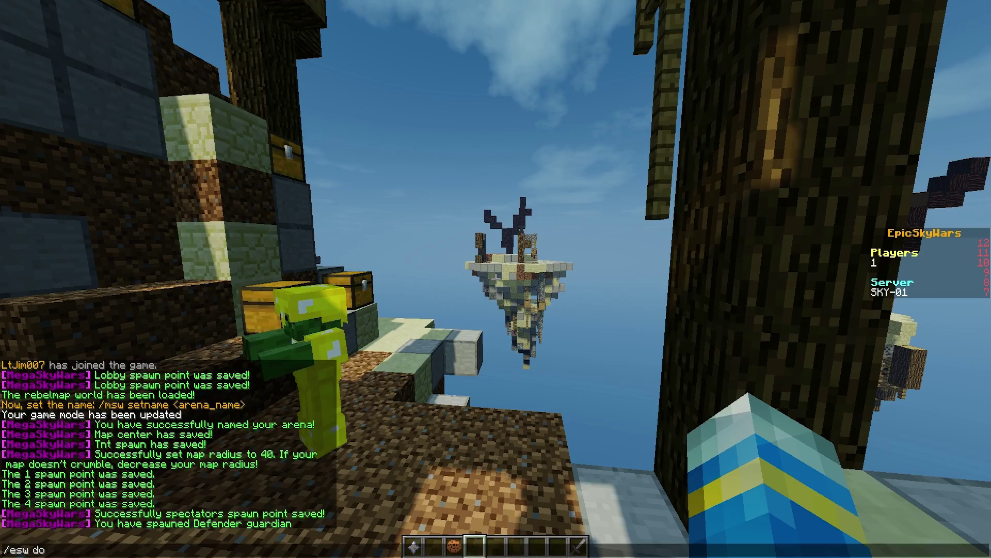
- Finish the arena setup with /esw done and walk around the lobby platform
text(esw done)
key(Return)
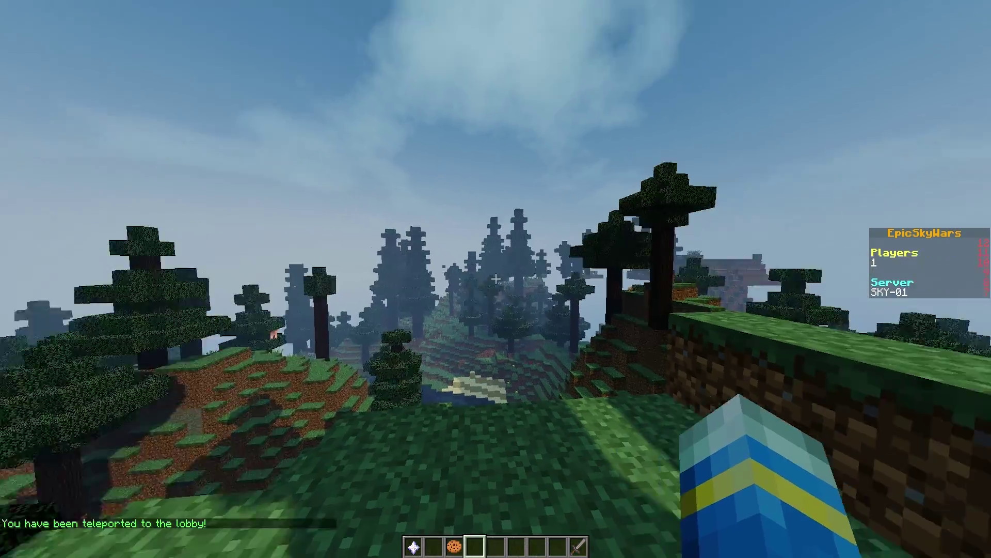
scroll(496, 279, down, 2)
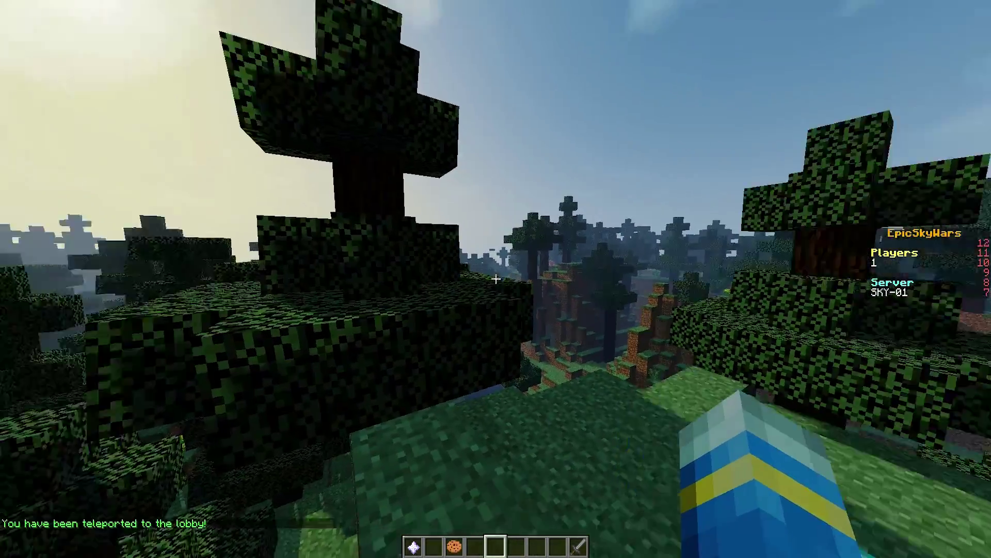
key(w)
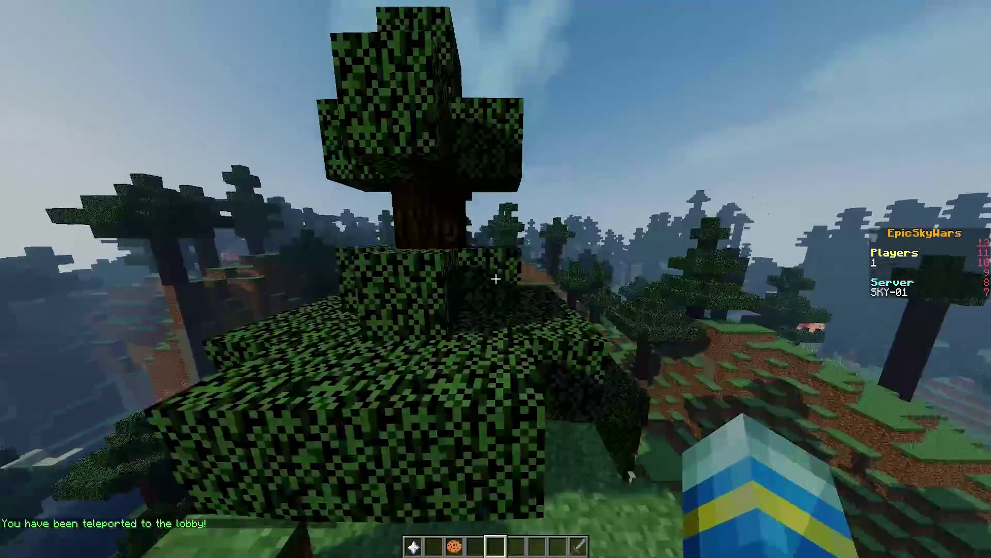
key(w)
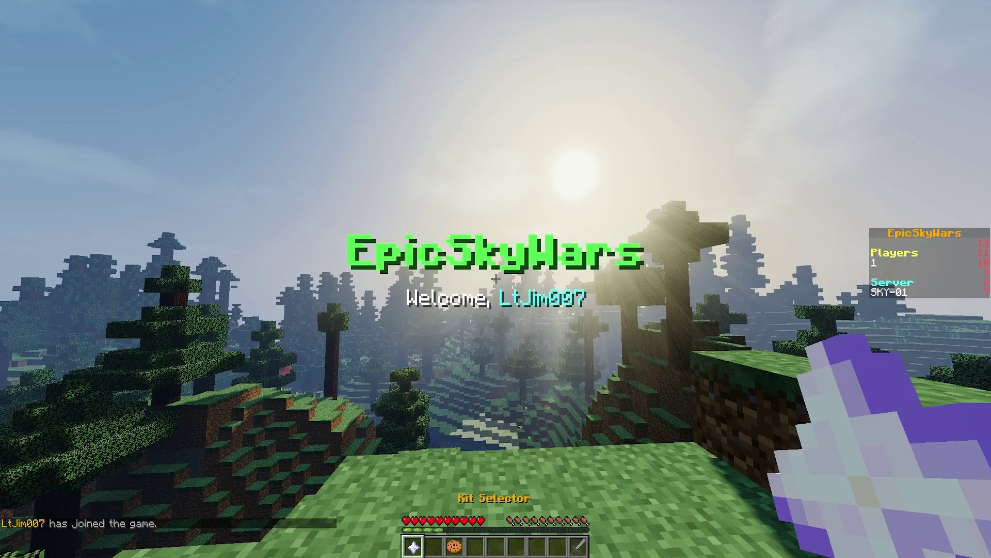
- Select the Kit Selector and bring up the kit selection window
scroll(496, 279, down, 1)
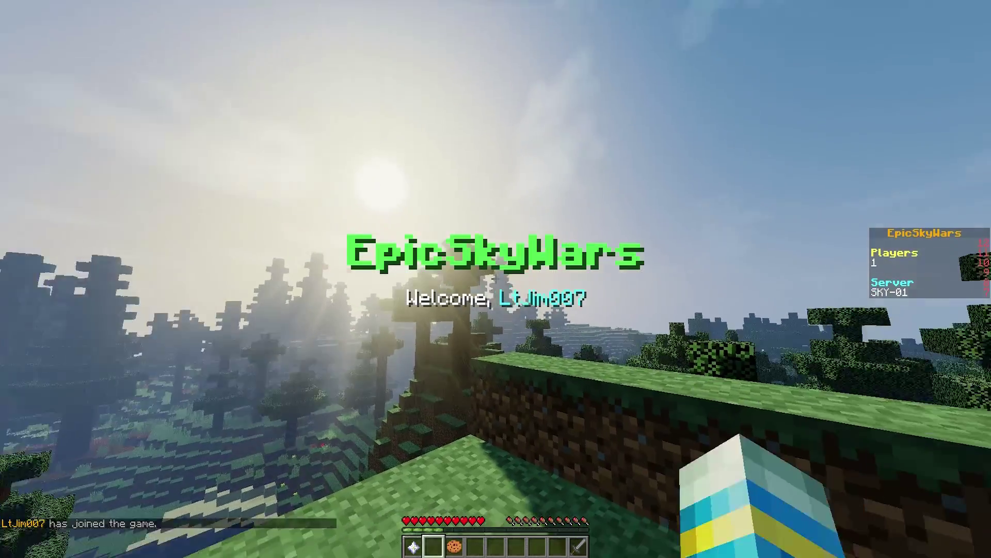
scroll(495, 279, down, 1)
scroll(496, 279, up, 2)
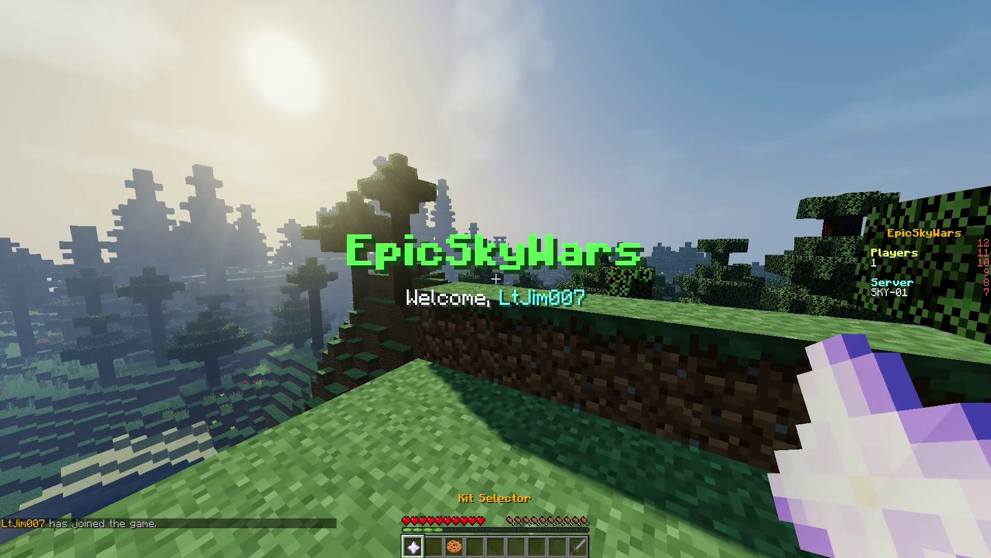
right_click(496, 279)
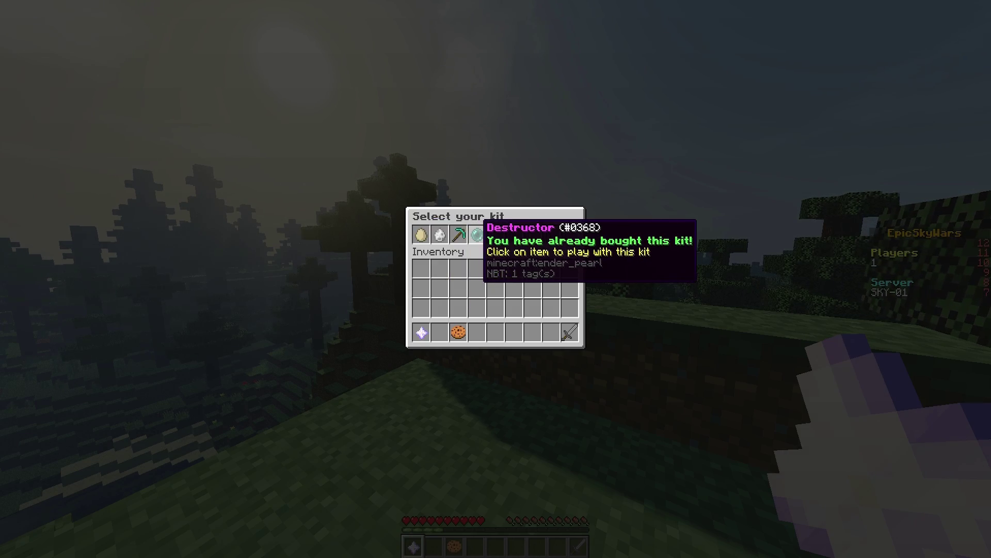
- Choose the Destructor kit and check the chat
click(477, 235)
key(t)
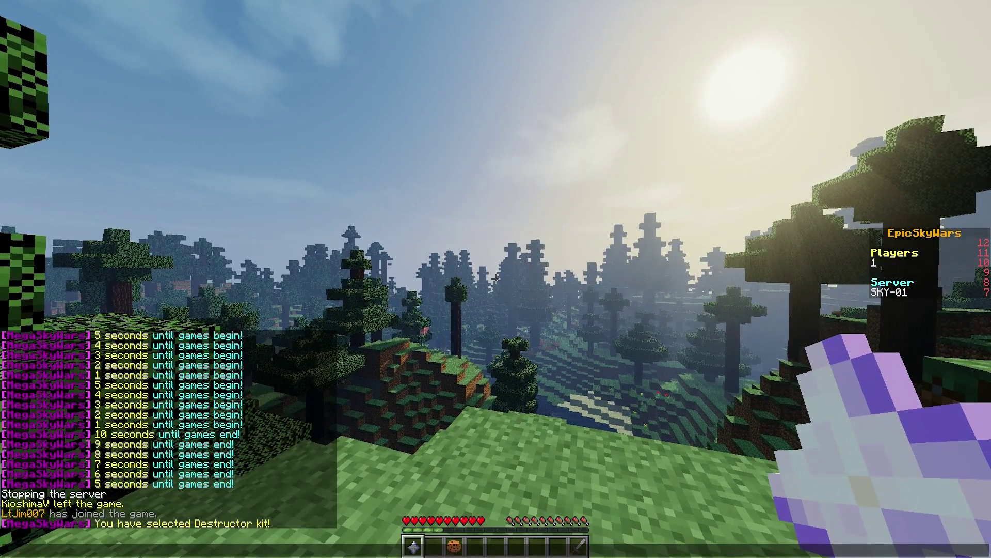
key(Escape)
- Vote for the darkforest map and read the chat for the vote confirmation and countdown
key(3)
right_click(496, 279)
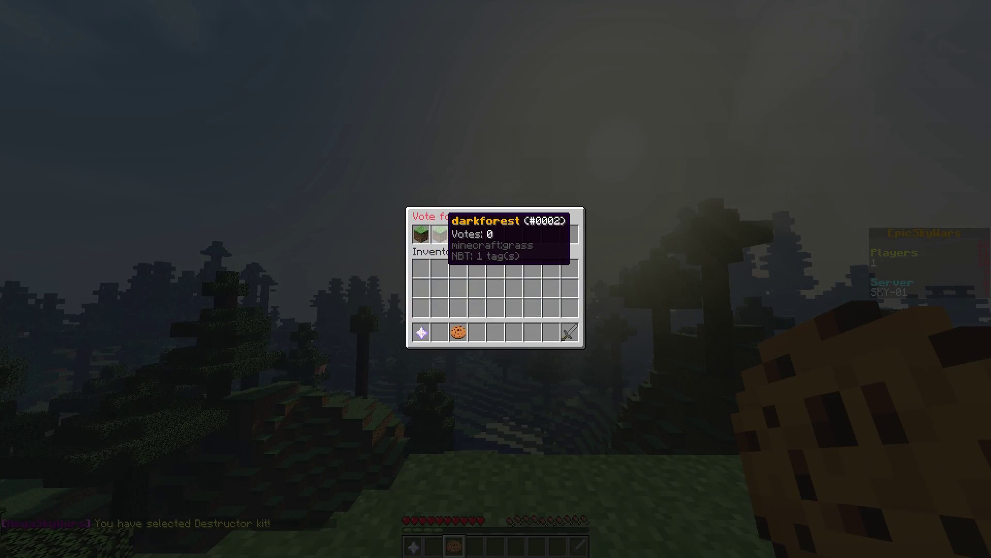
key(Escape)
key(t)
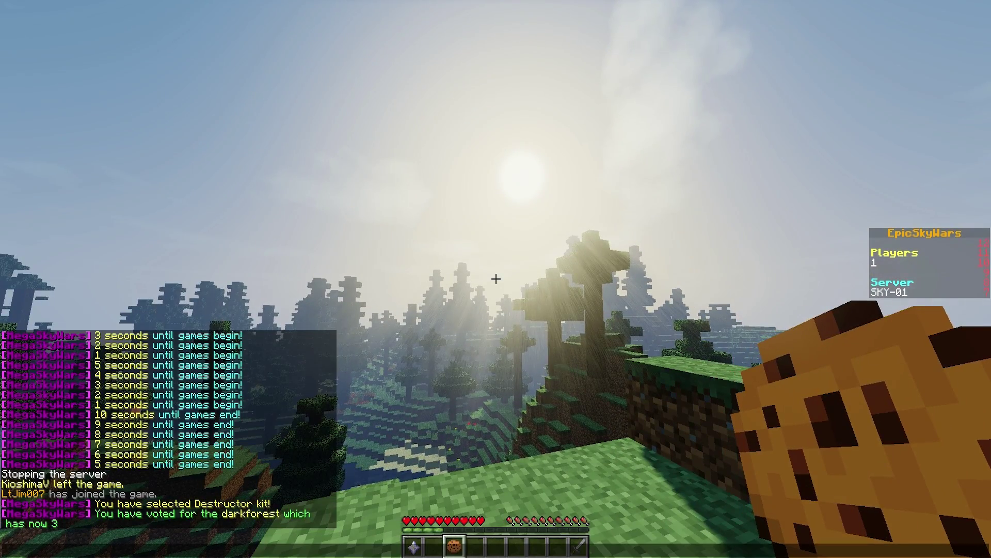
key(Escape)
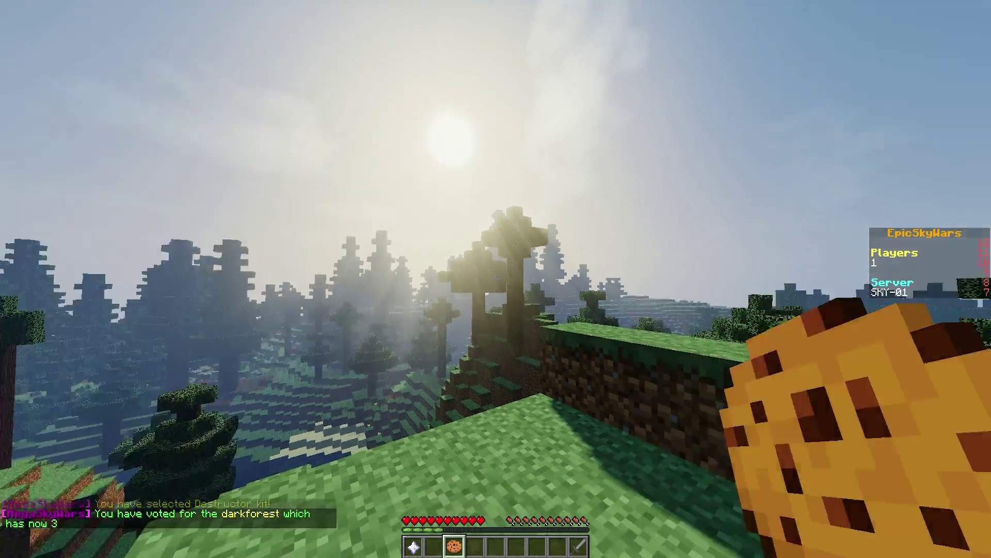
key(t)
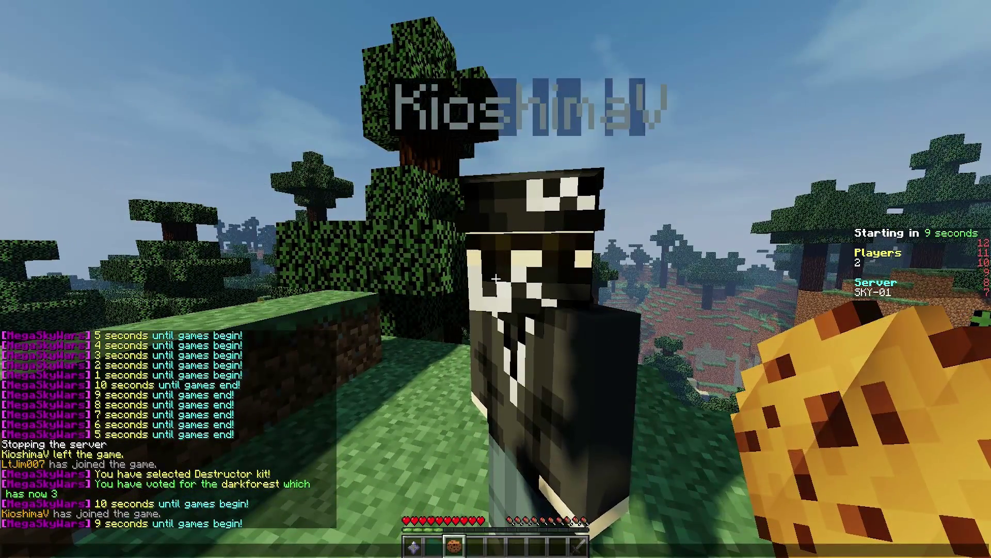
scroll(168, 428, up, 14)
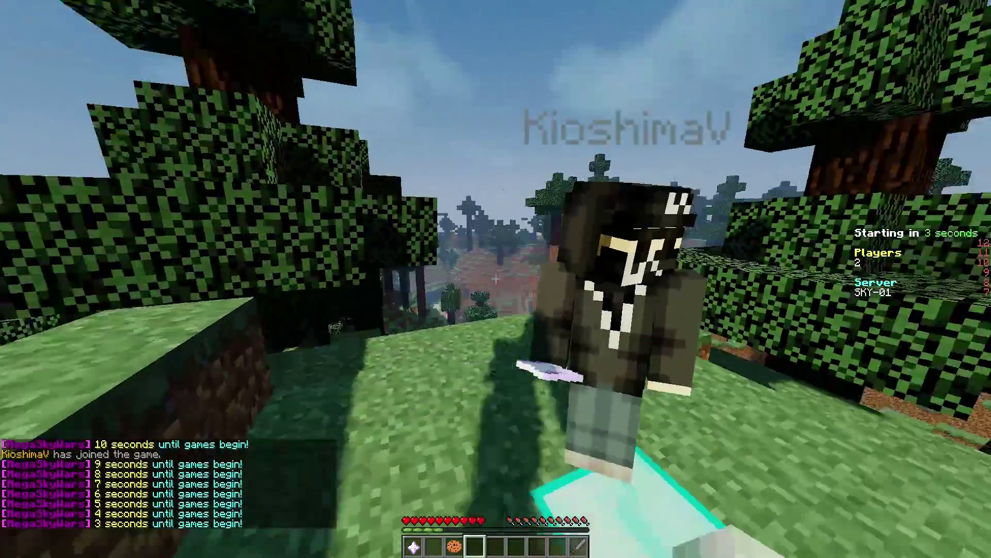
scroll(496, 279, down, 1)
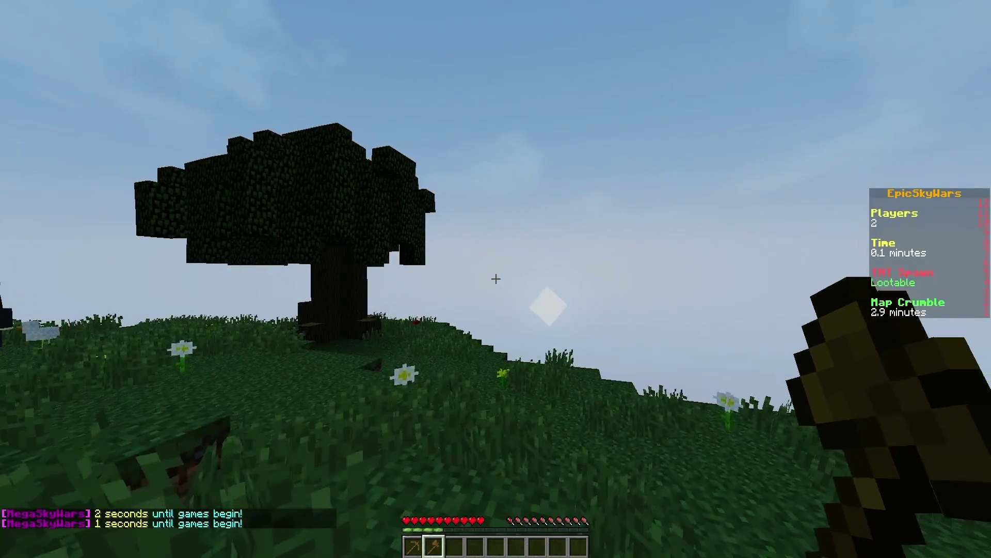
- Run up the grass ledges, toggle between wooden pickaxe and axe, and enter the dark hall
key(w)
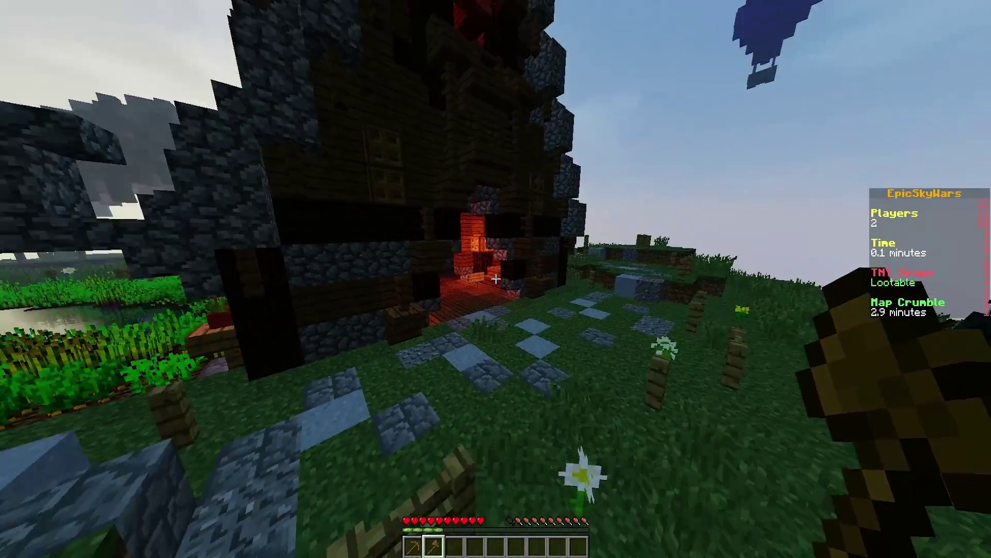
key(w)
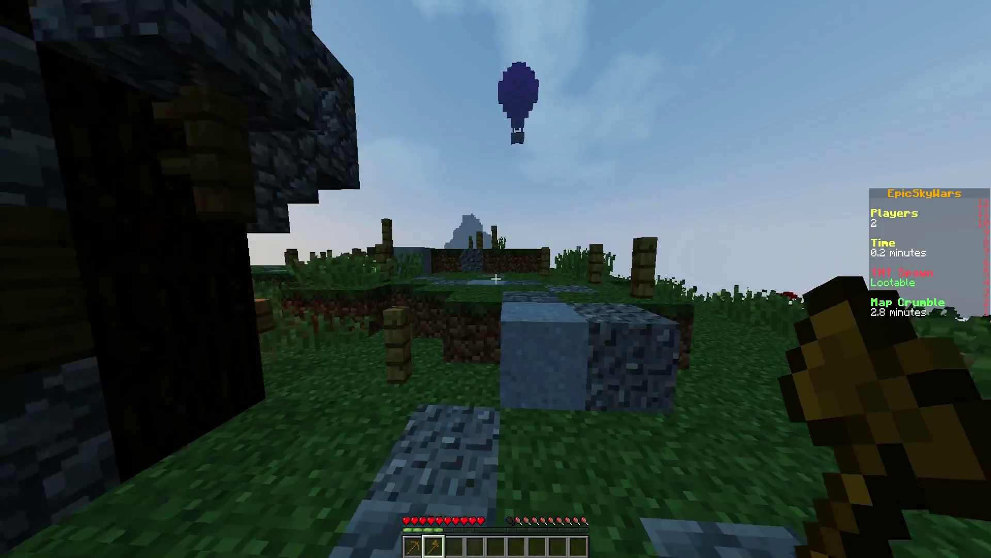
key(space)
key(space)
key(w)
key(1)
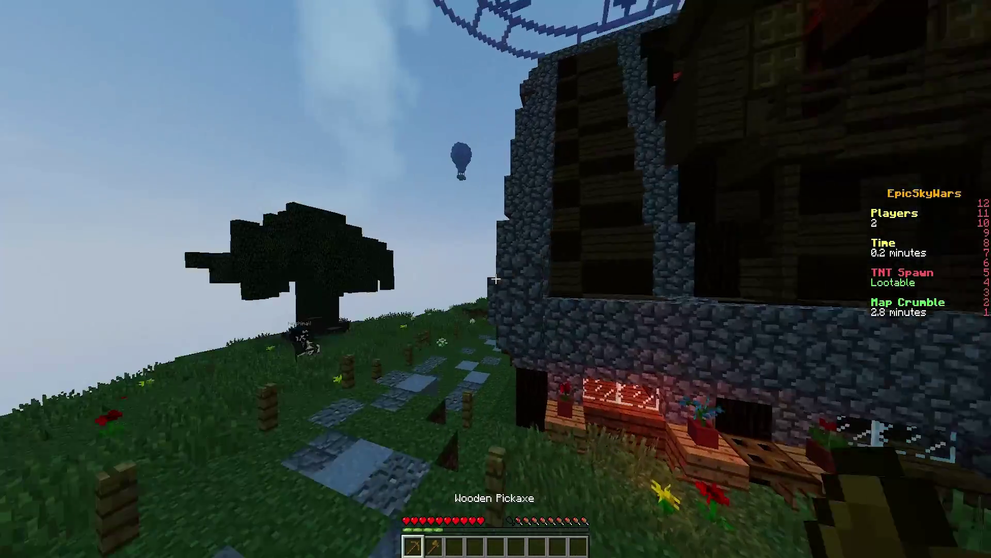
key(2)
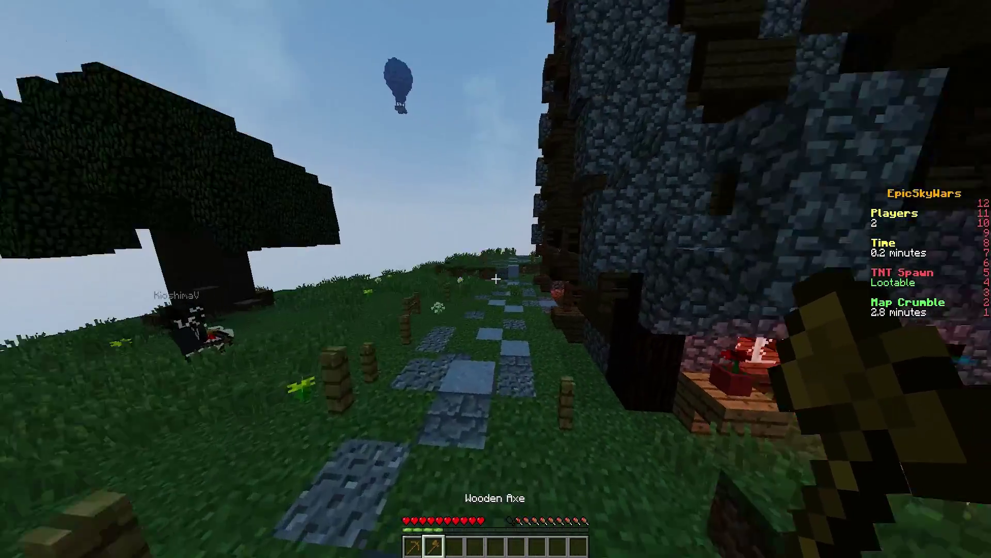
key(1)
key(2)
key(w)
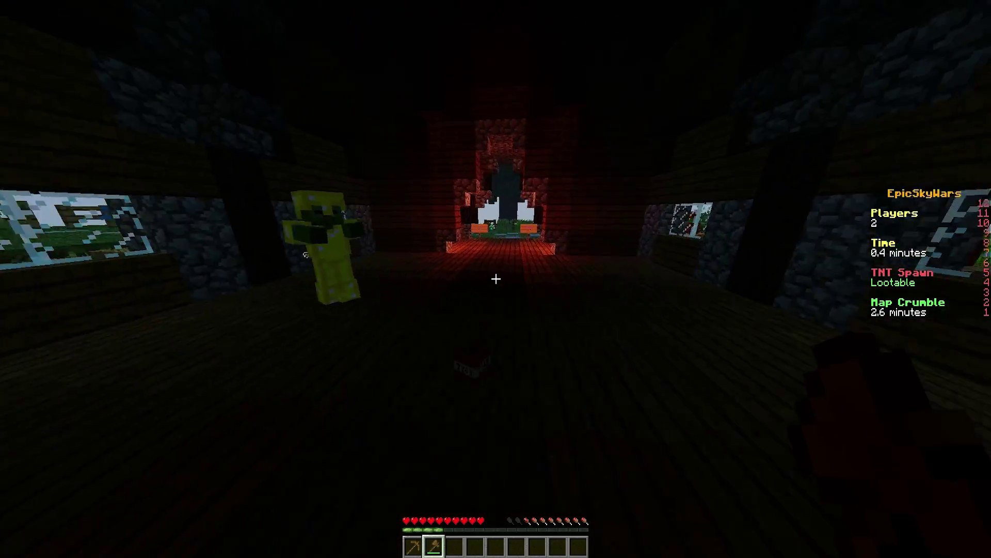
- Walk past the guardian into the red-wood corridor and drop TNT near the other player
key(w)
key(w)
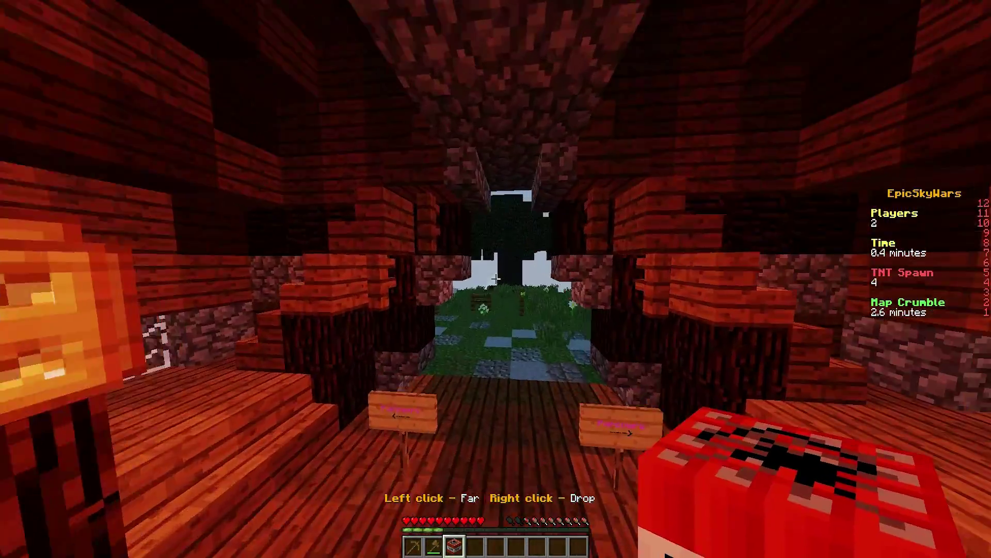
key(s)
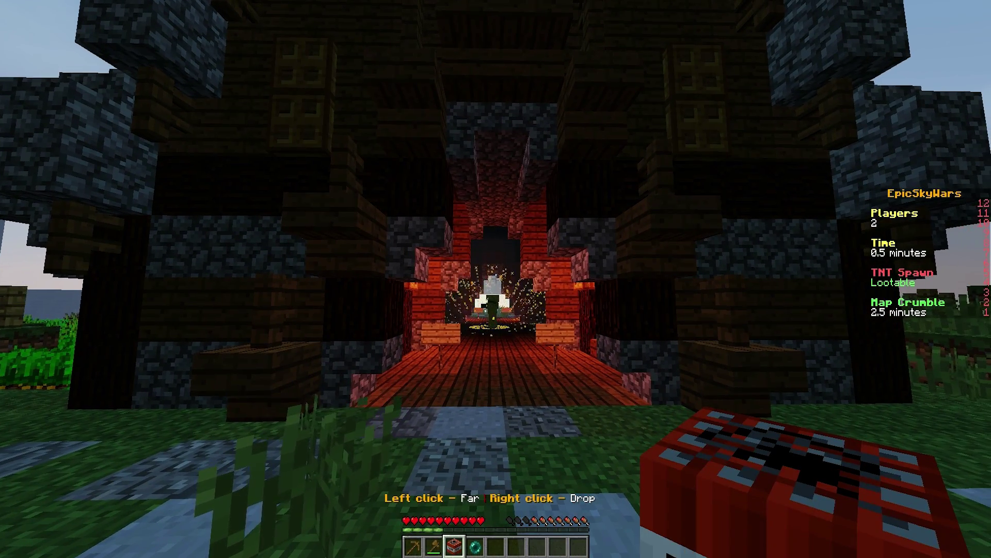
key(w)
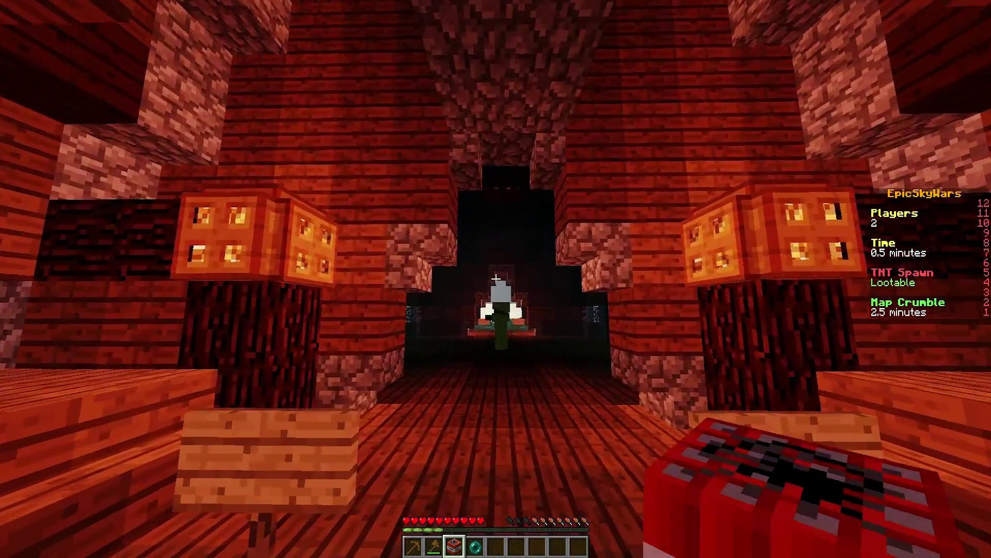
right_click(496, 279)
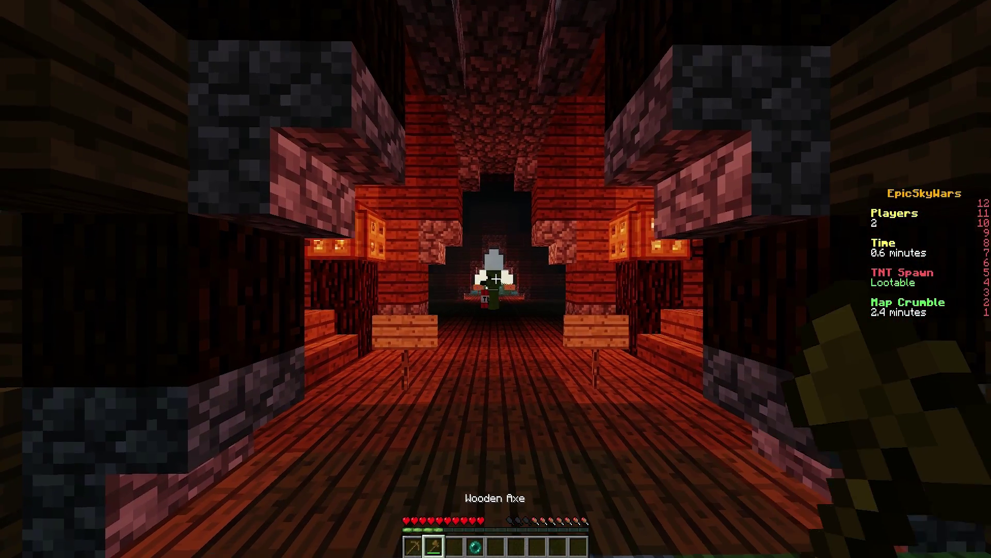
- Equip the Destroy Map item and go through the red-wood shaft into the dark room
key(4)
key(w)
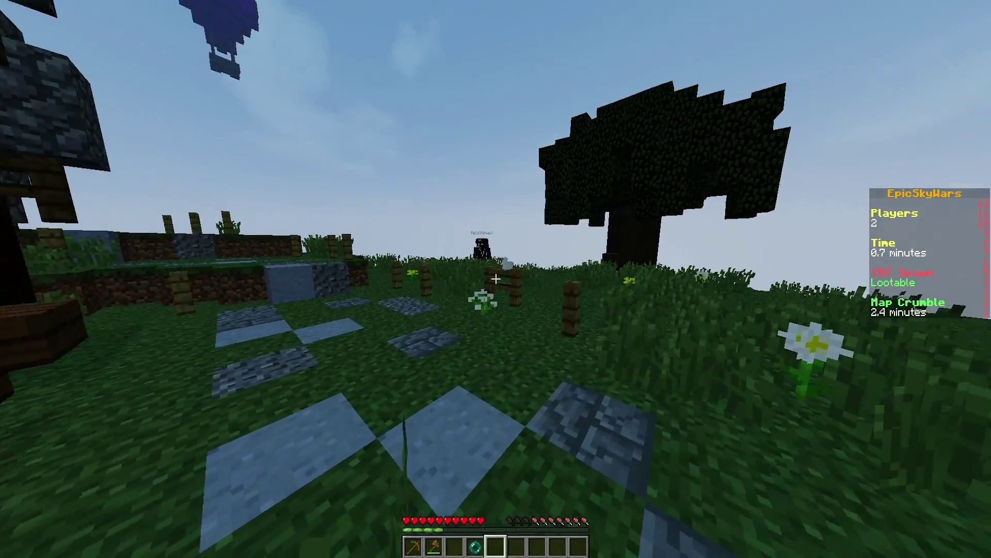
key(4)
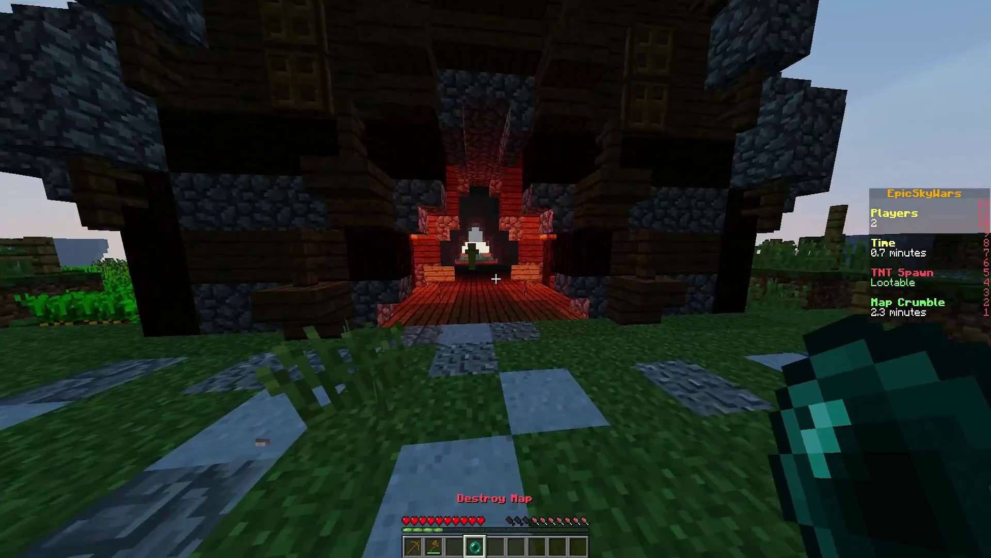
key(w)
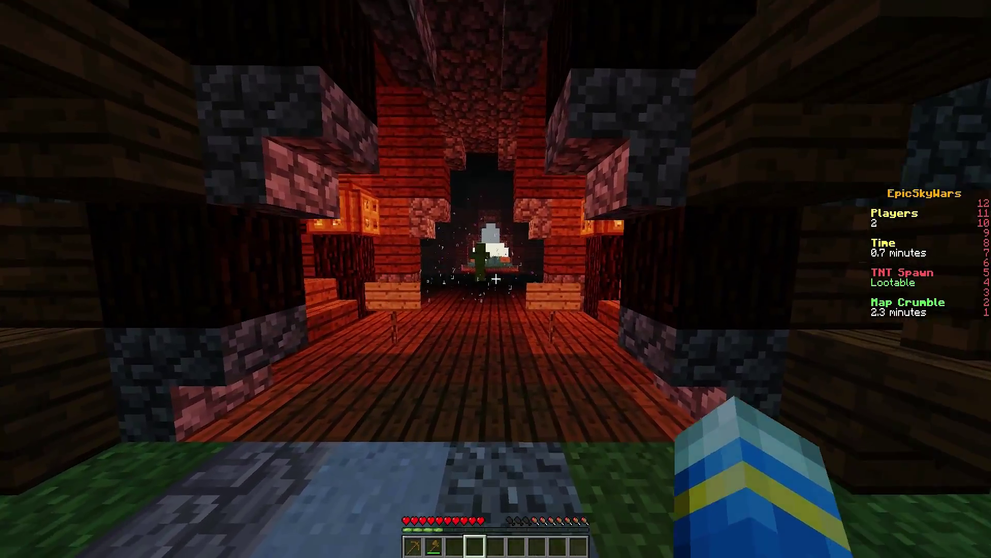
key(w)
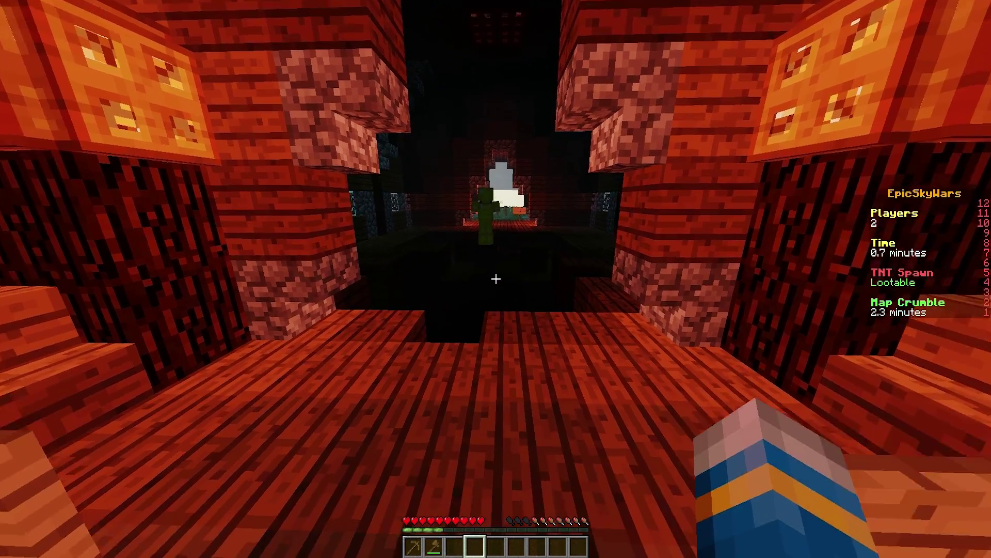
key(w)
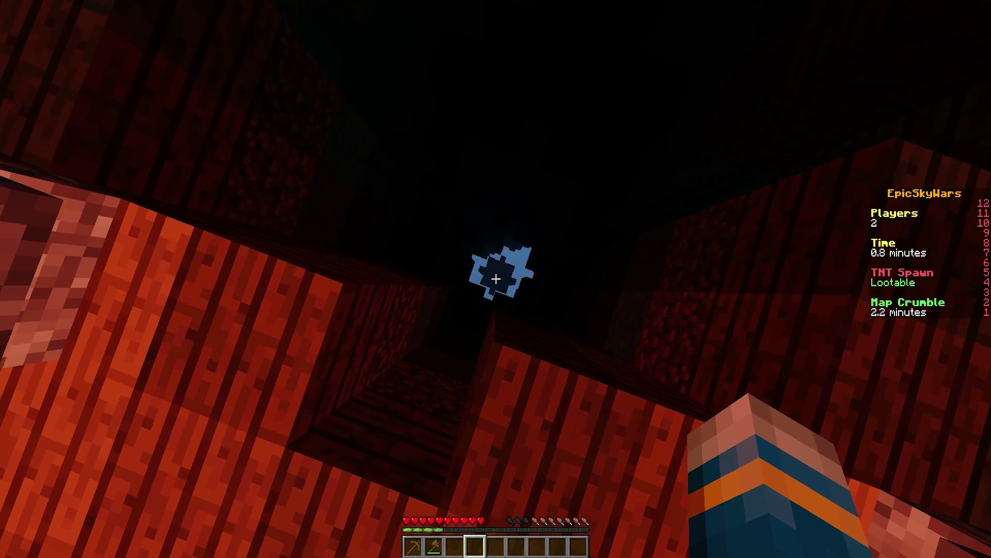
key(1)
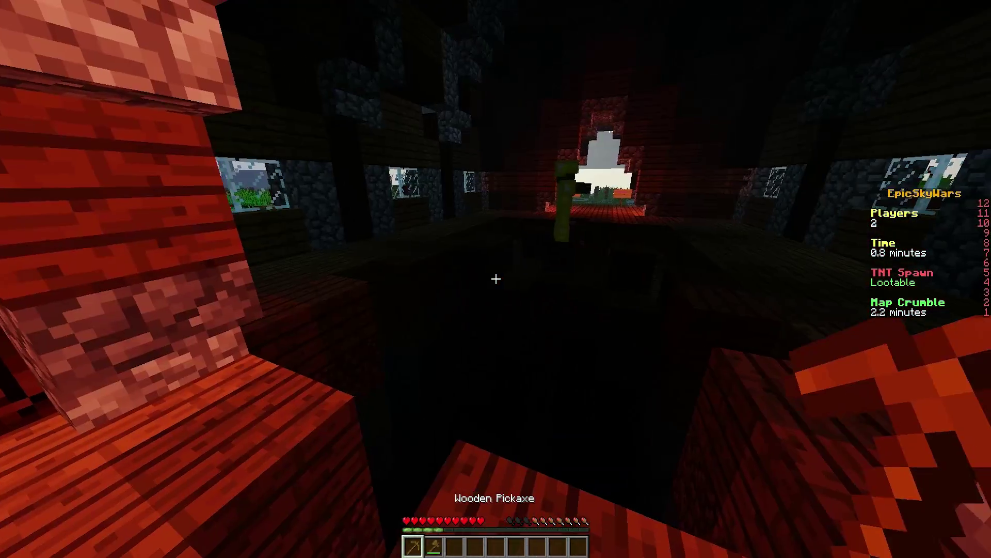
key(w)
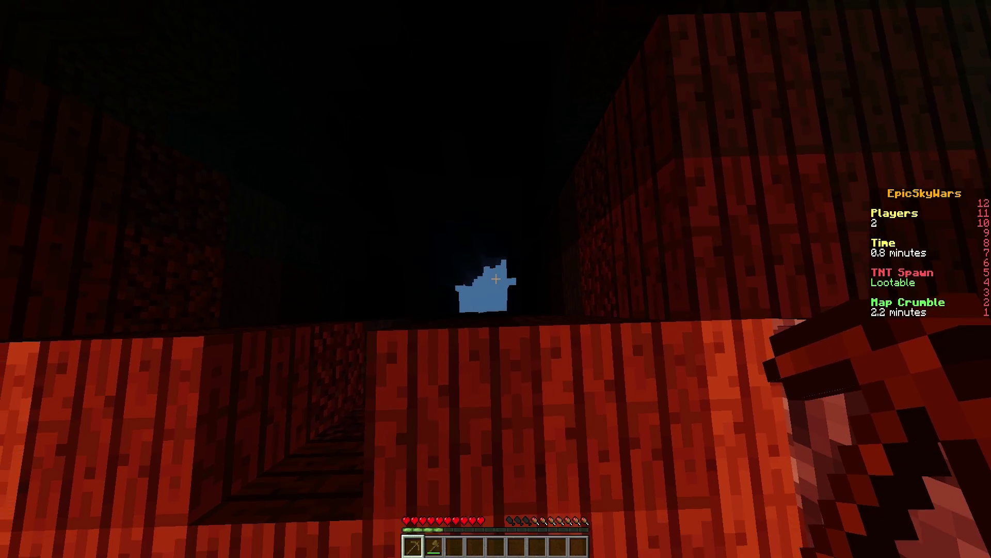
key(w)
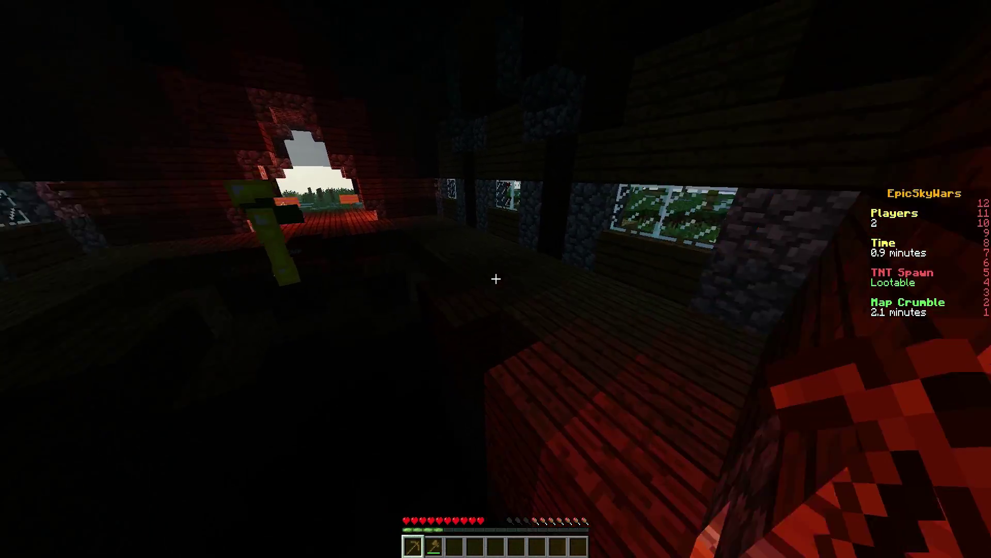
- Kill the armoured zombie with the Wooden Axe and loot its TNT
key(2)
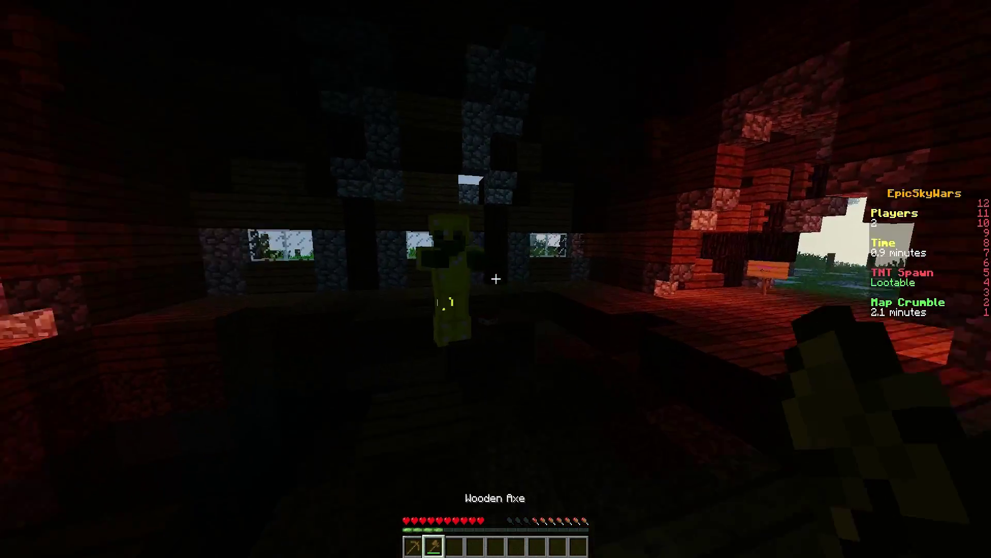
key(w)
click(496, 279)
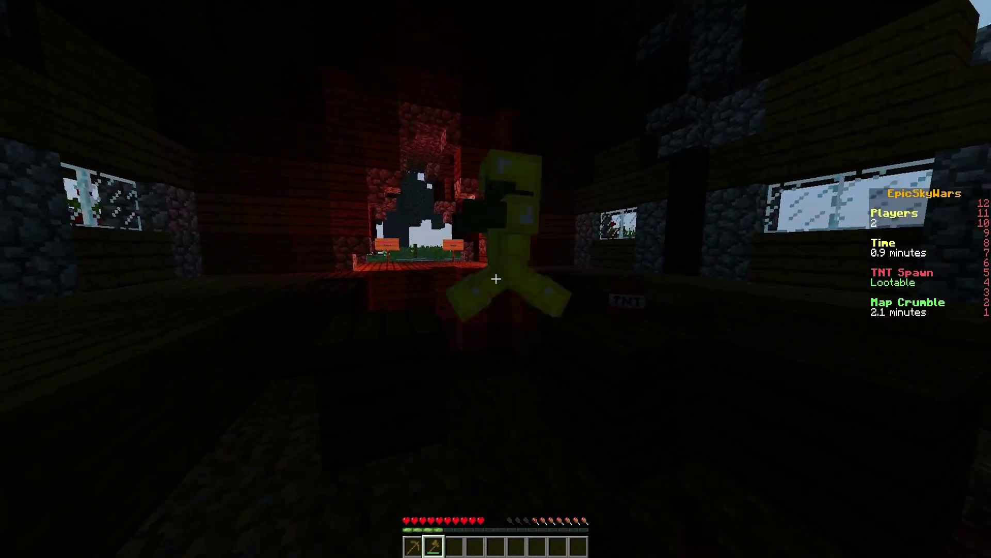
click(496, 279)
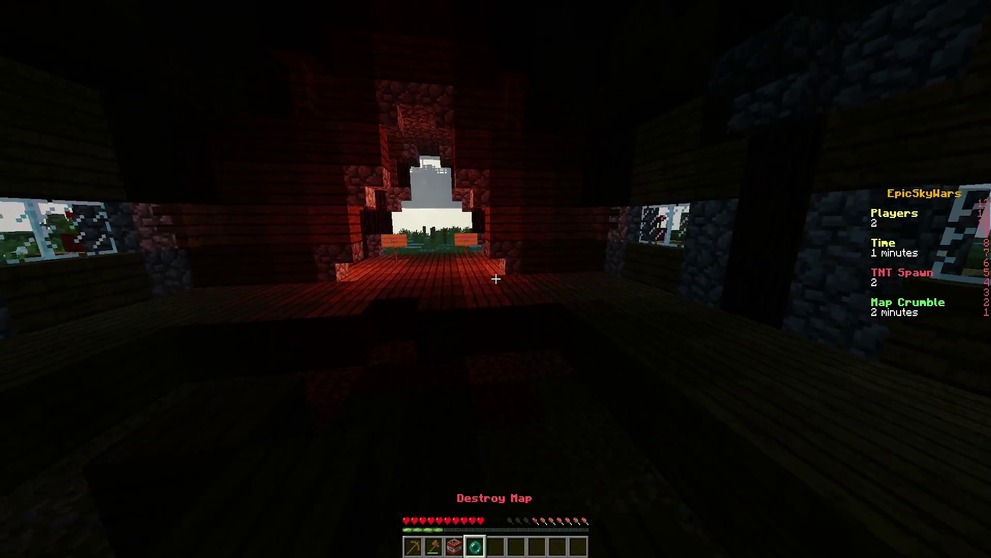
- Walk outside onto the grass and hold the Destroy Map pearl until one player remains
key(w)
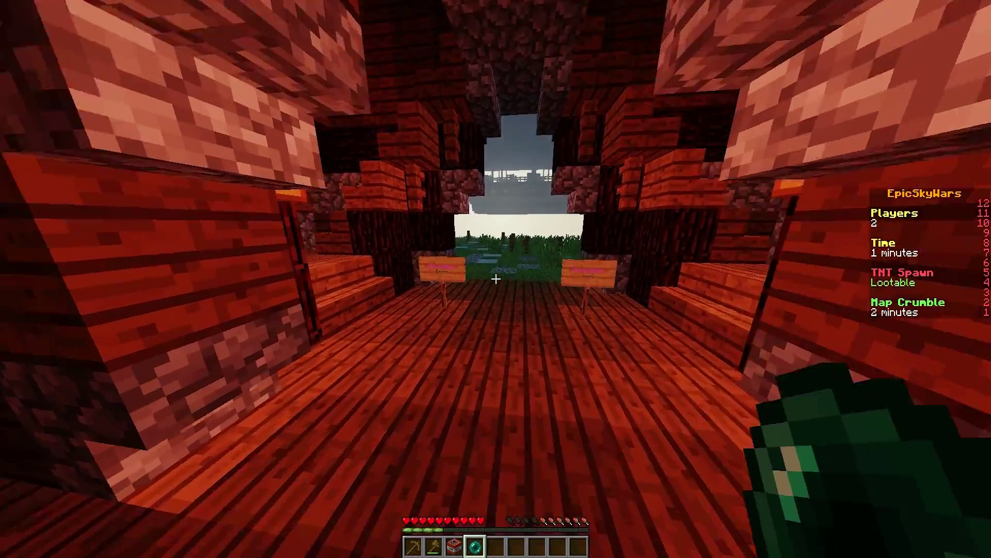
key(w)
key(3)
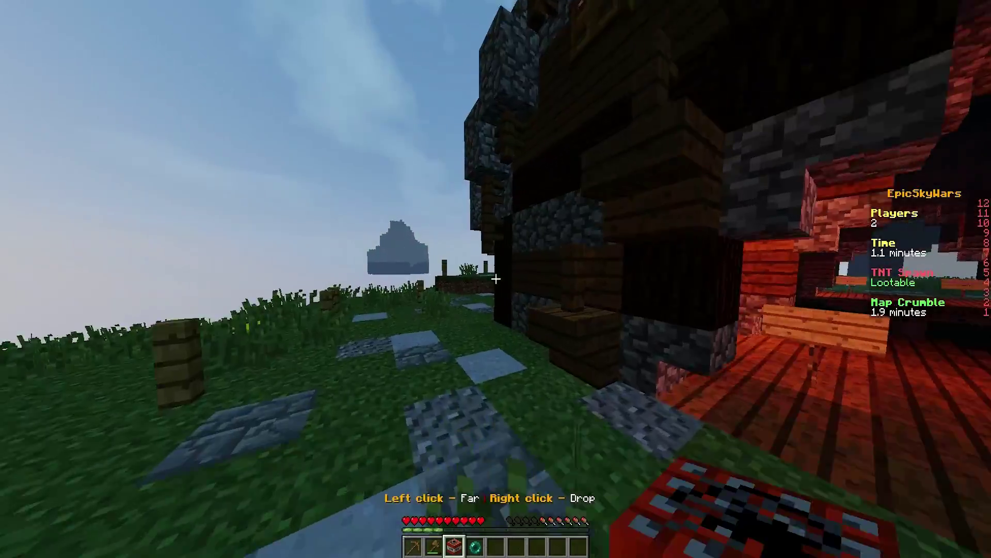
key(2)
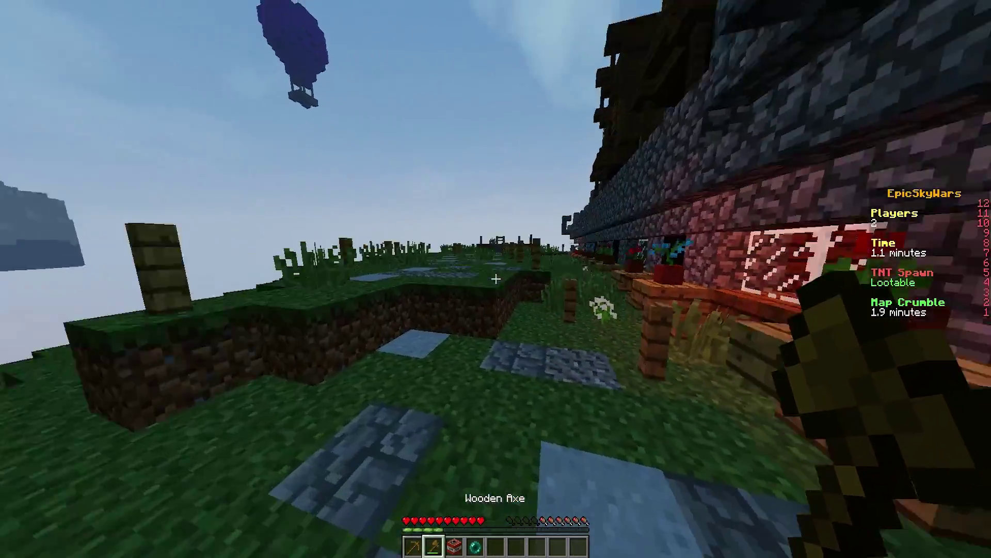
key(s)
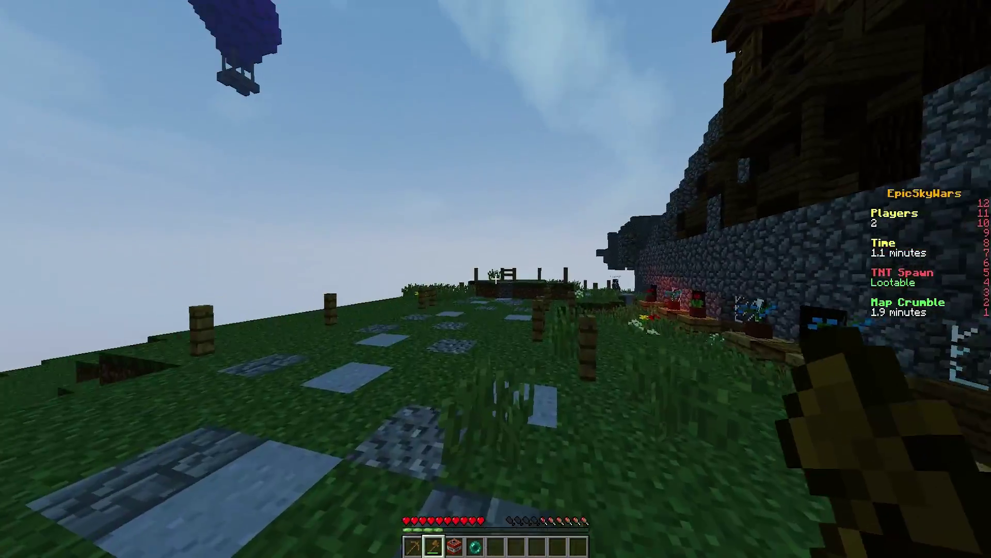
key(w)
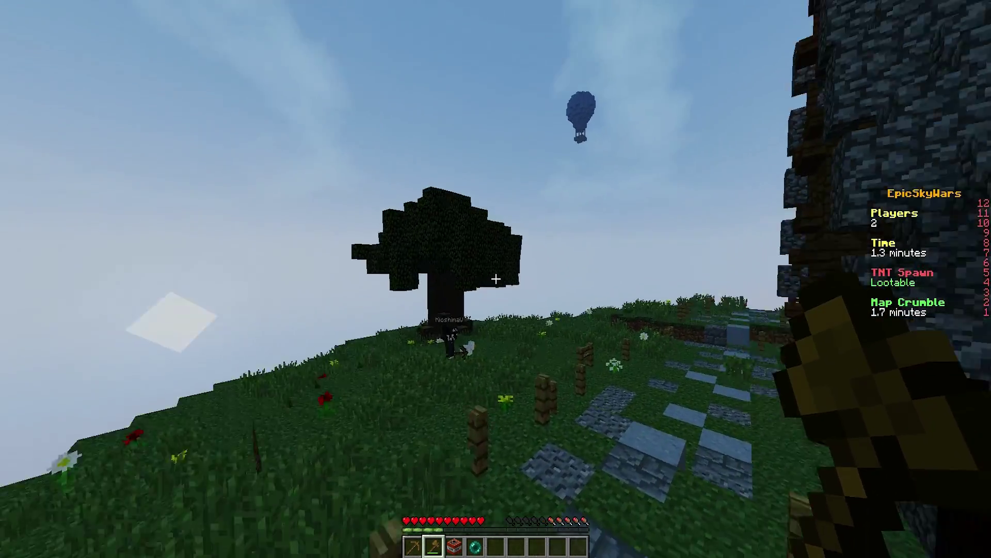
key(4)
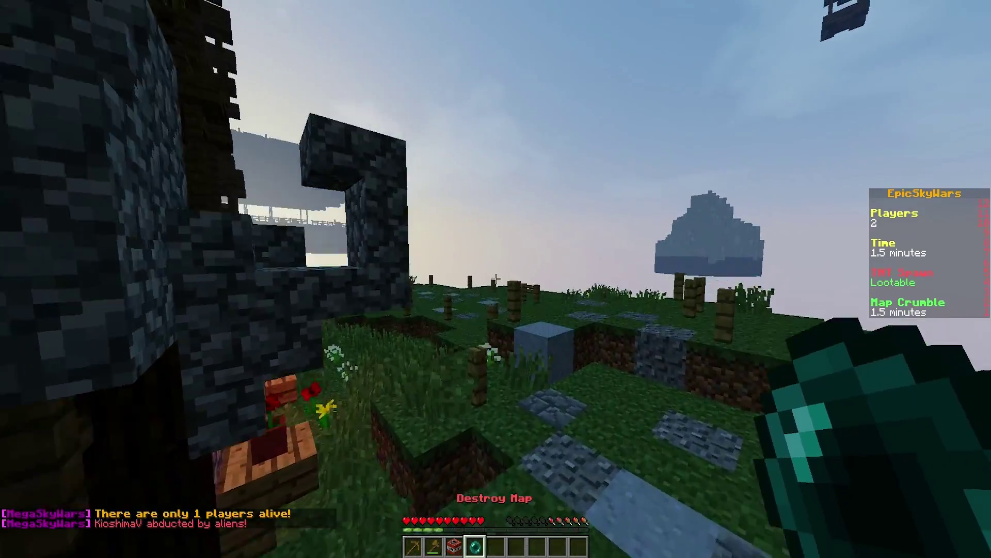
- Read the win messages in chat, then walk along the grass ridge onto the tree leaves
scroll(496, 279, down, 1)
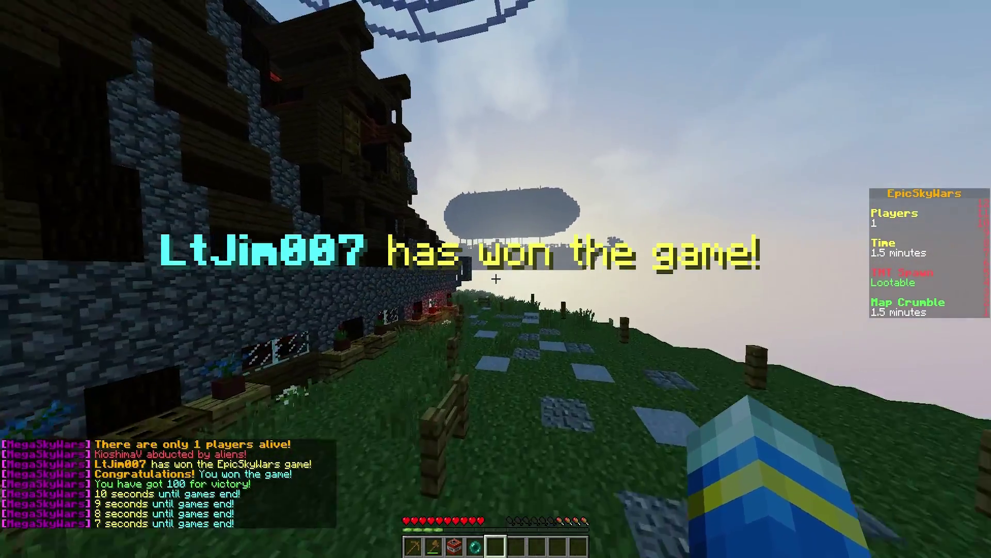
key(t)
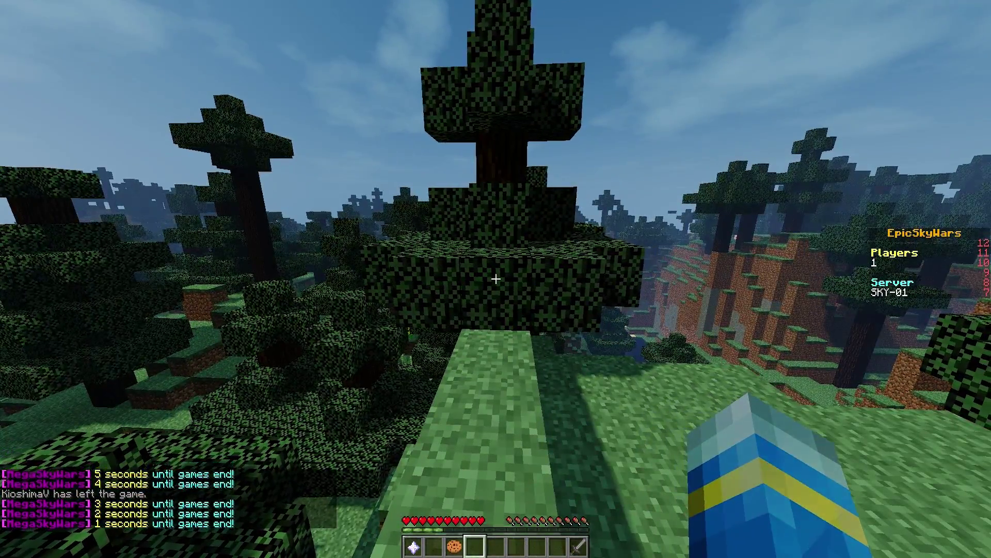
key(w)
key(space)
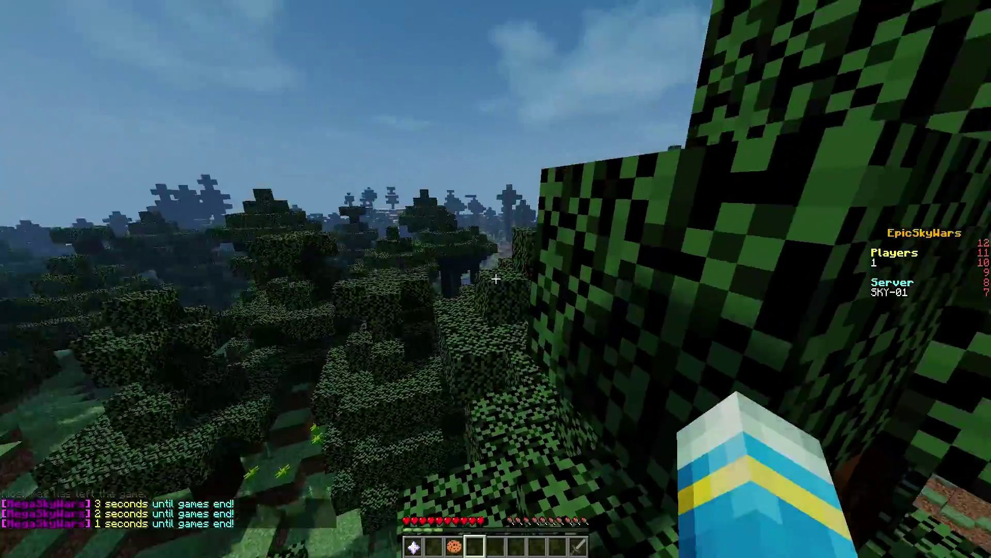
key(w)
key(w)
key(space)
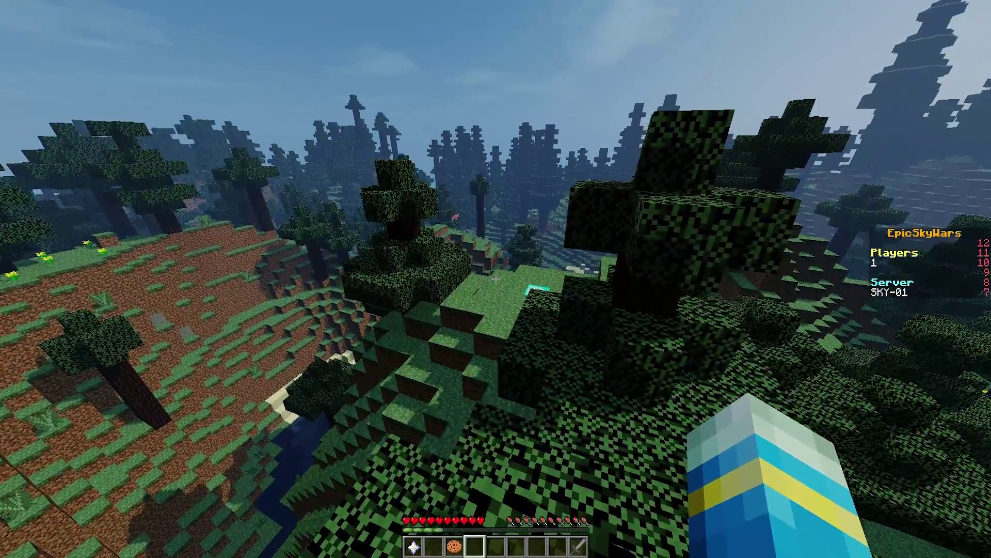
- Wander the SKY-01 forest toward the diamond, crossing the leaf canopy beside the tree
scroll(495, 279, up, 1)
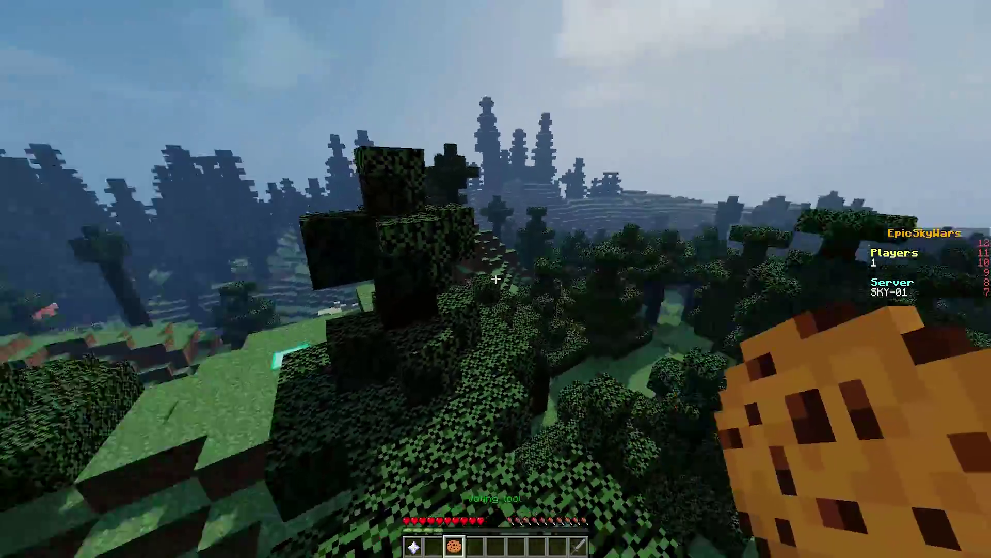
scroll(496, 279, down, 1)
key(w)
key(w)
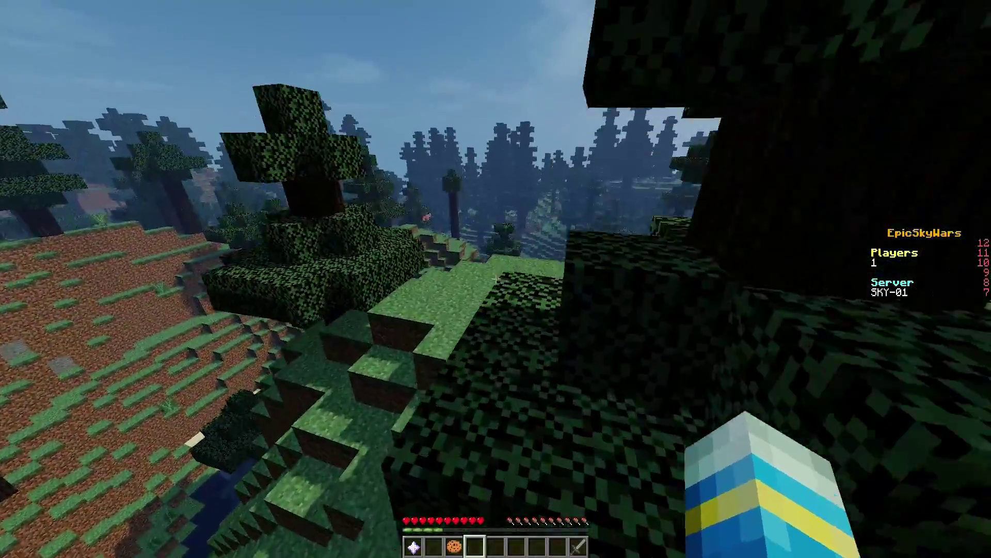
key(w)
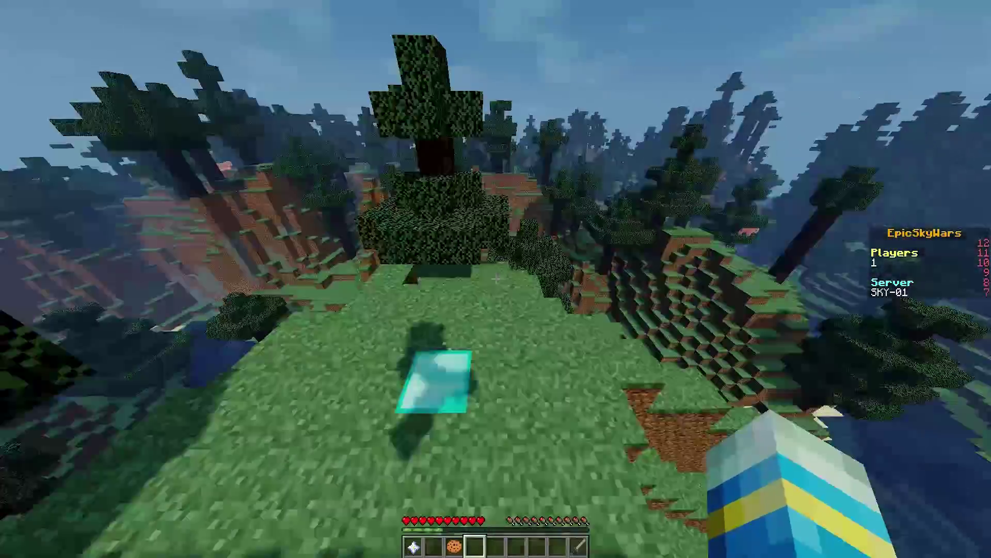
key(w)
key(space)
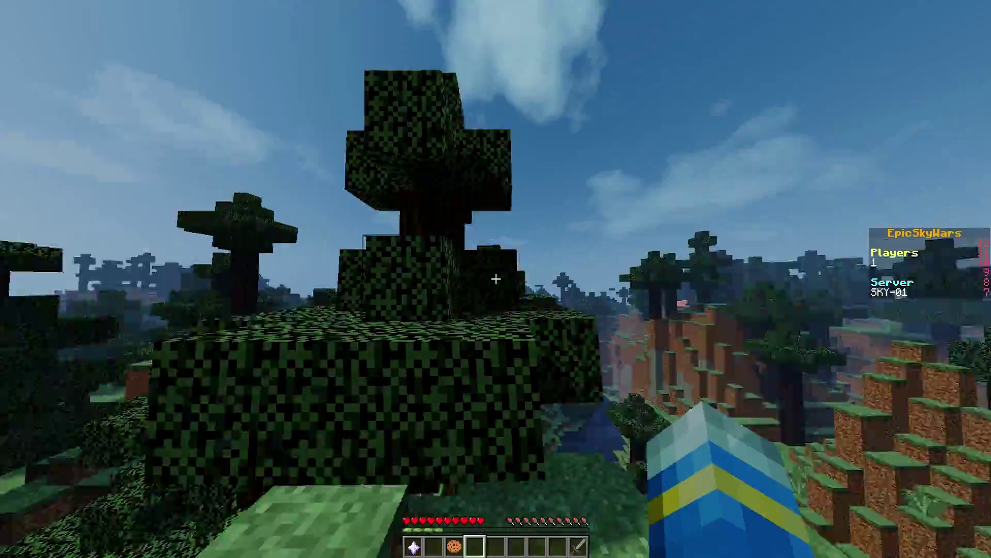
key(w)
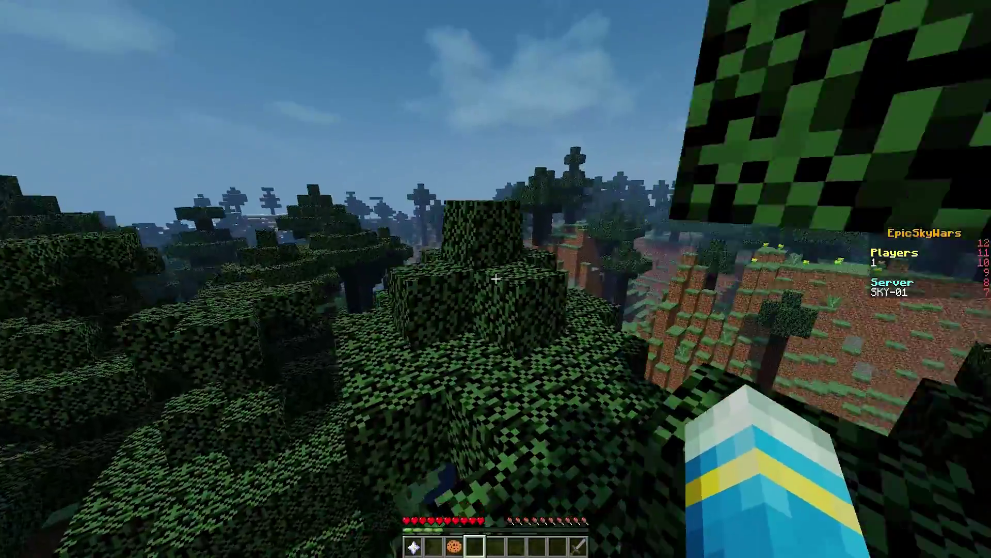
key(w)
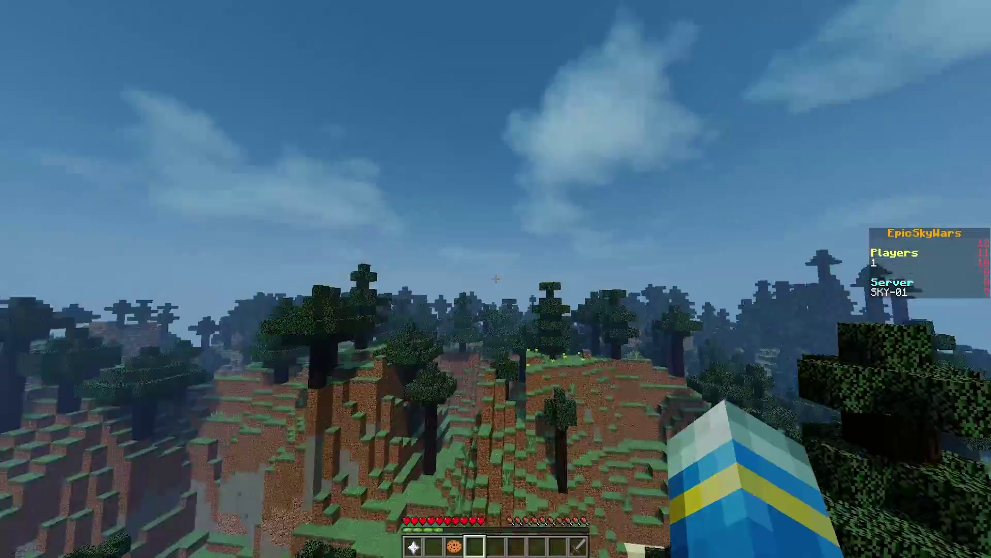
key(w)
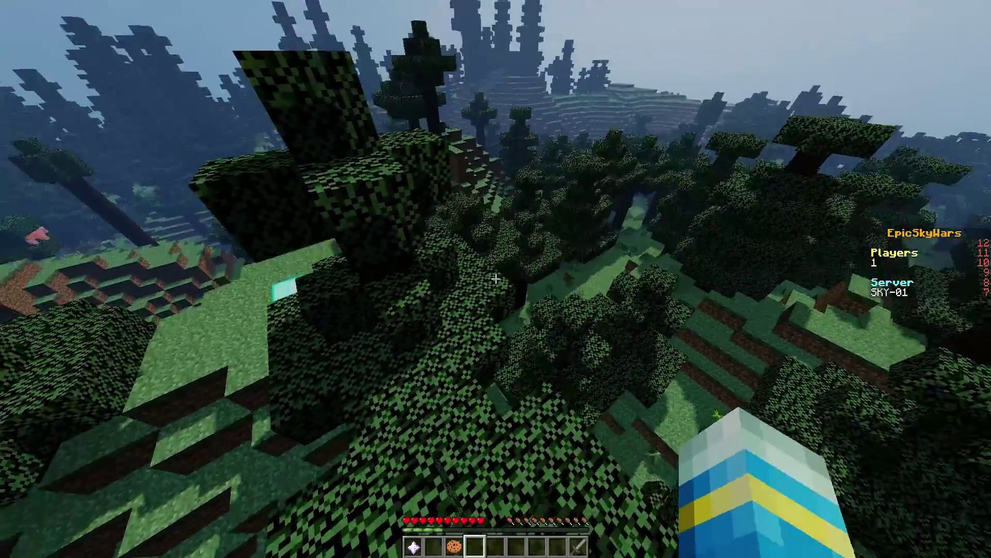
key(w)
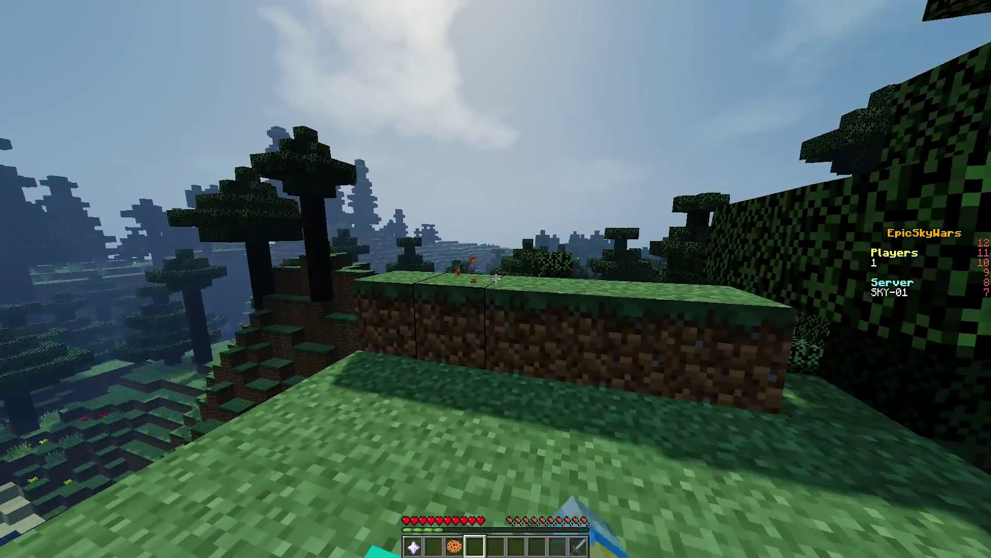
- Punch a grass block, jump onto the raised grass row and edge up to the diamond
click(496, 279)
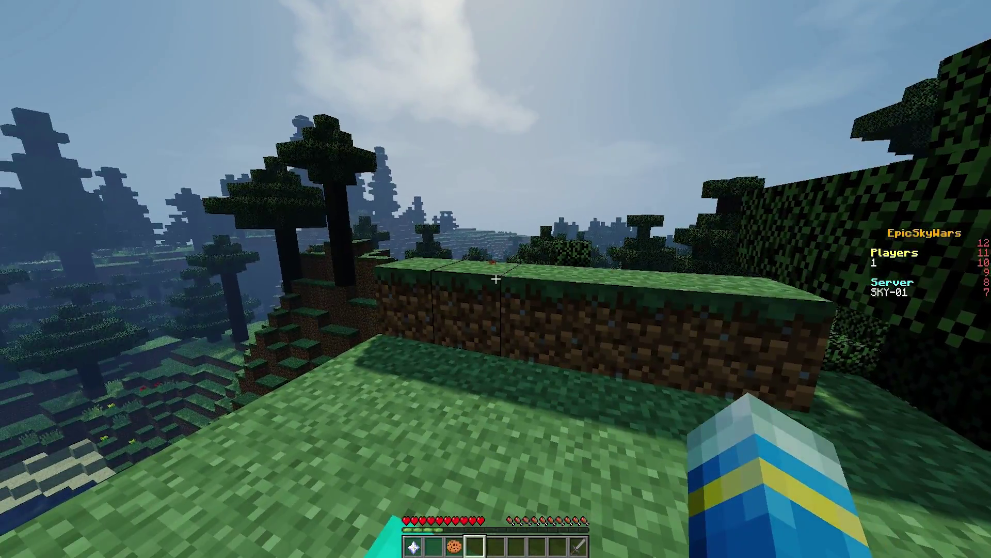
key(w)
key(space)
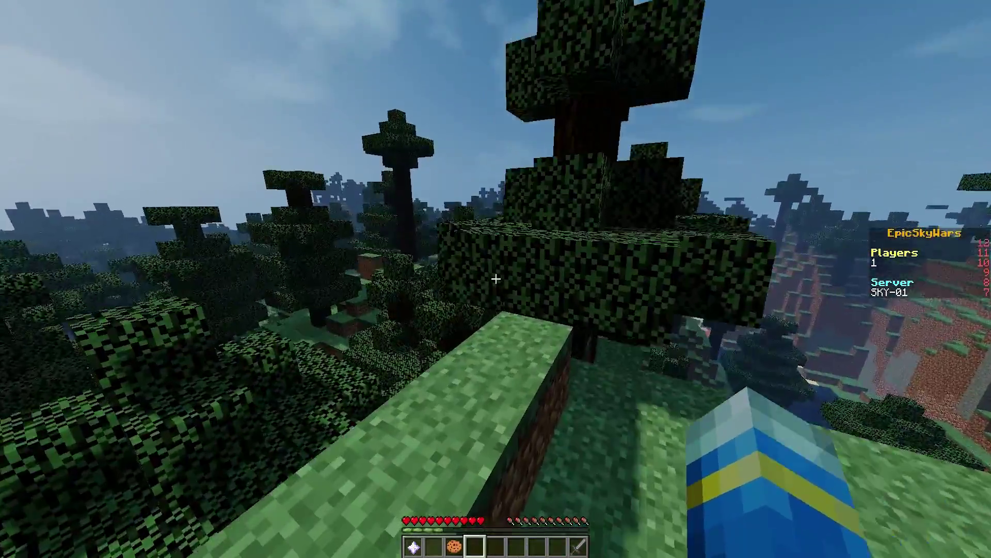
key(w)
key(space)
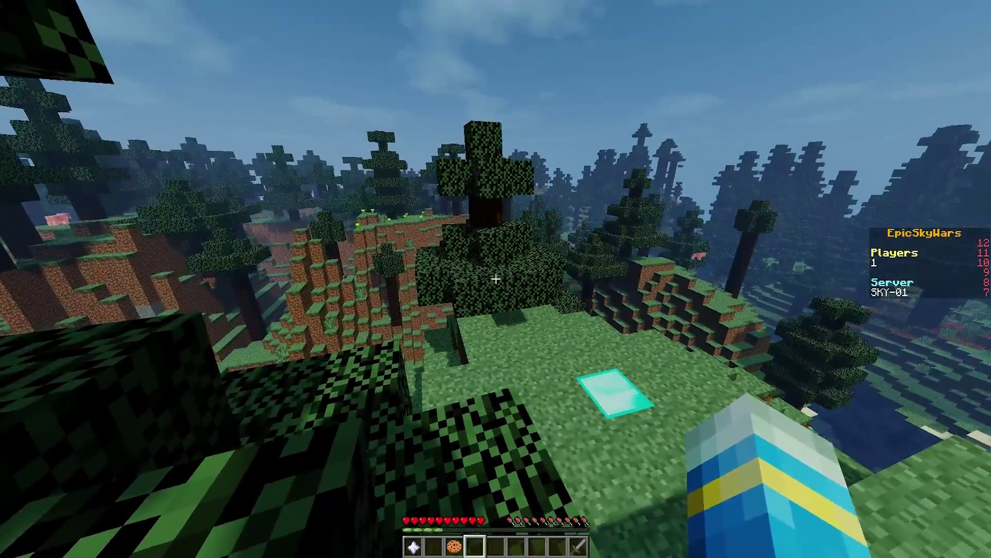
key(w)
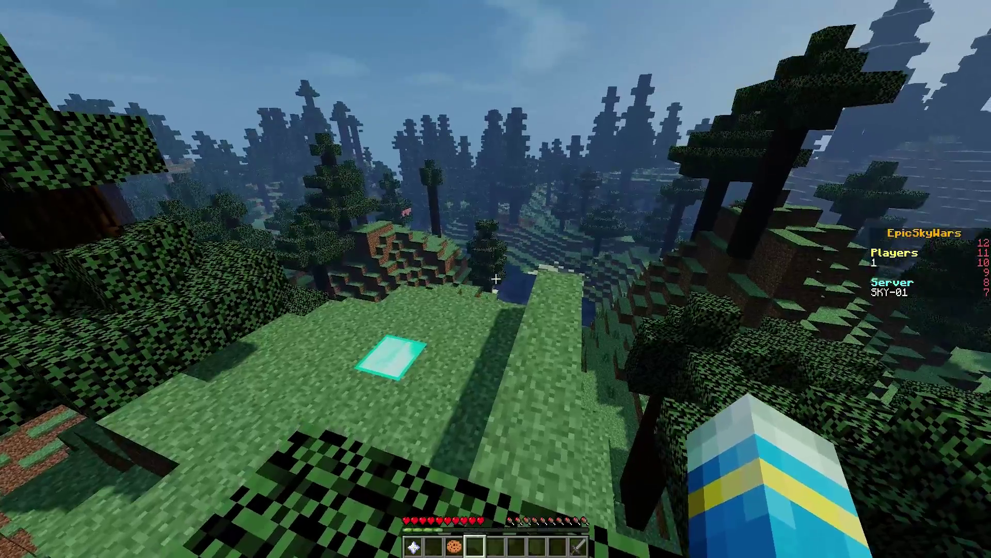
key(space)
key(w)
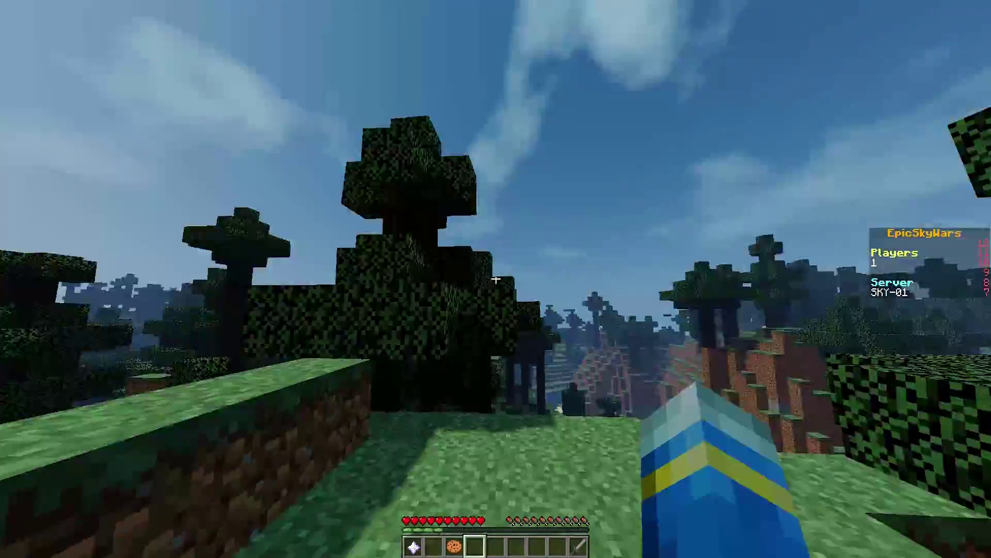
key(space)
key(w)
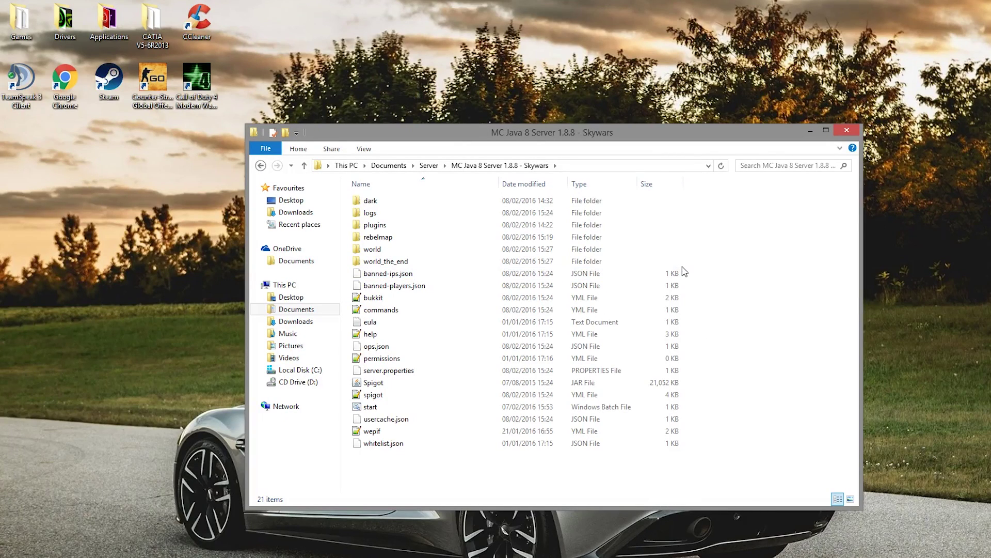
- Go up to the Server folder and open the ASG server folder
click(429, 165)
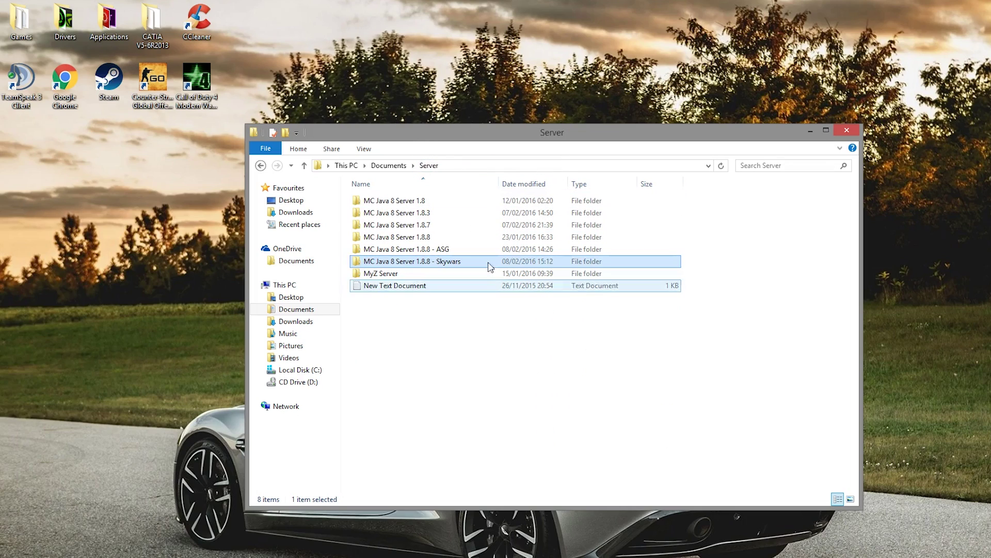
double_click(459, 251)
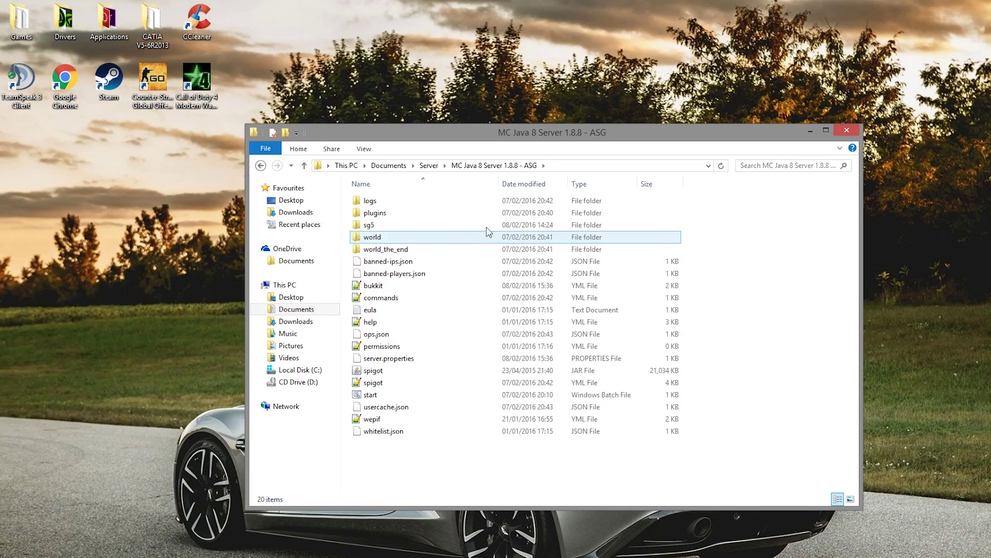
drag(746, 474, 343, 192)
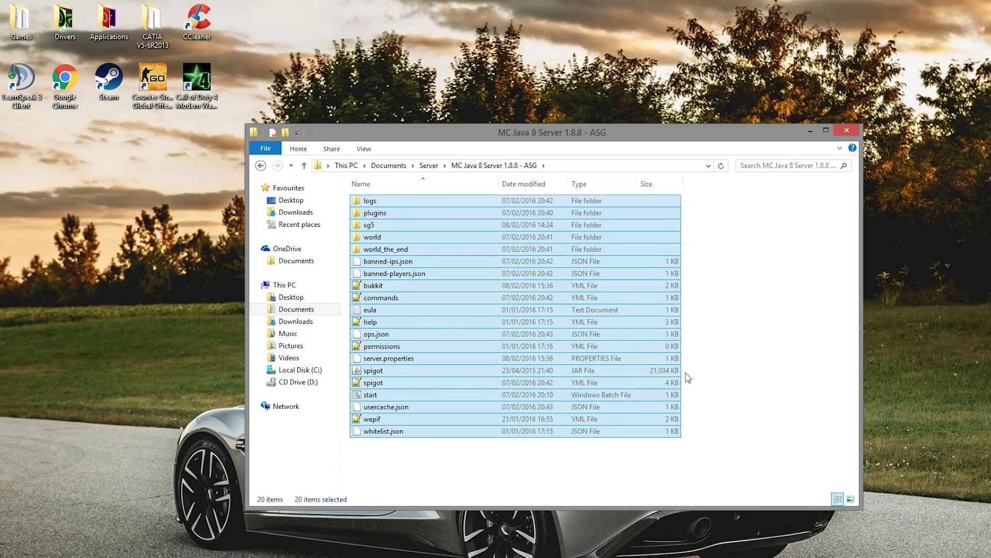
click(712, 471)
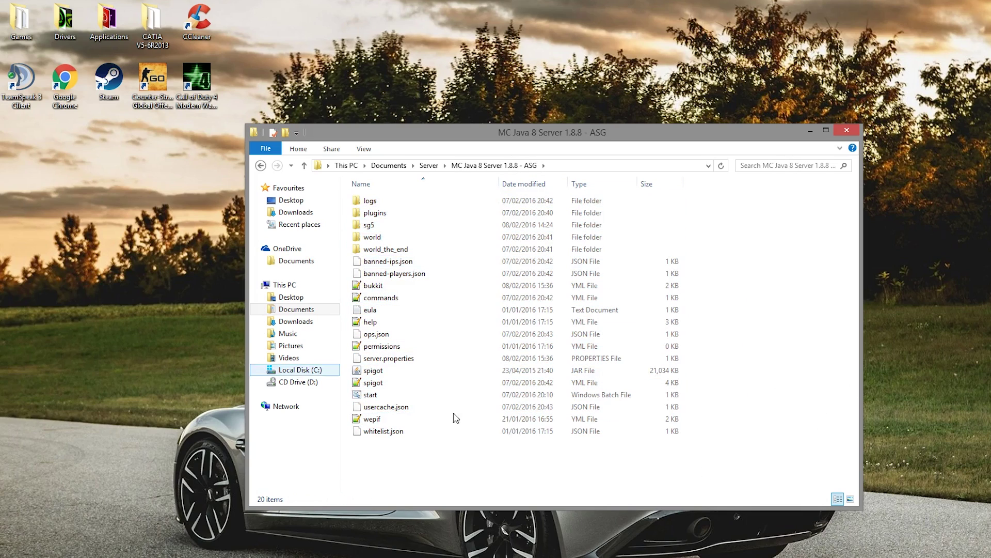
- Change spawn-protection from 16 to 0 in server.properties using Notepad++ and save
right_click(421, 362)
click(448, 378)
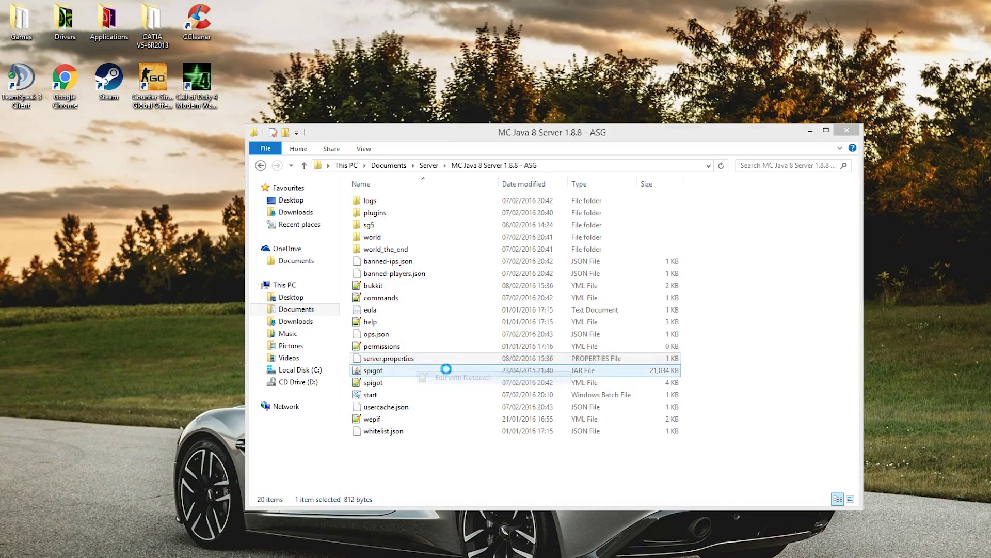
drag(551, 106, 541, 105)
text(0)
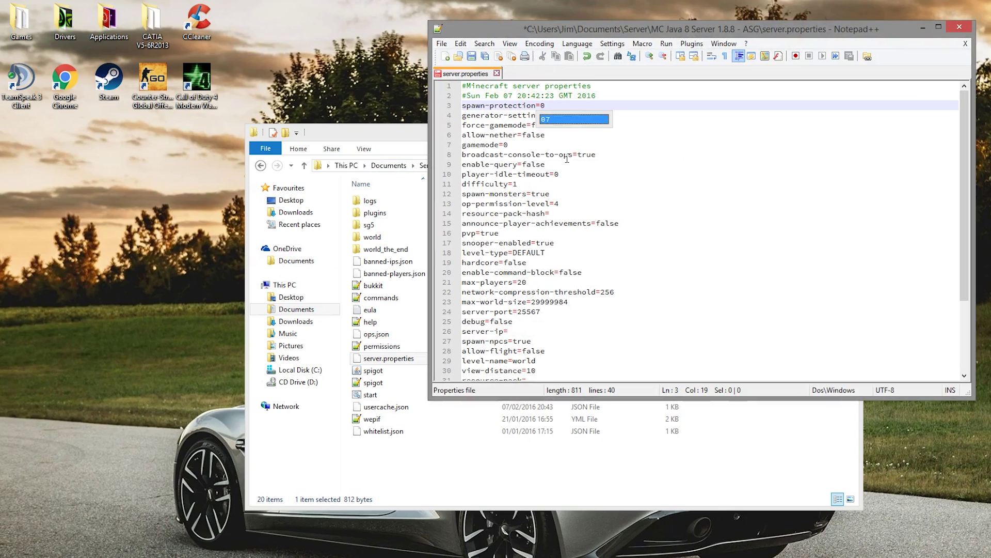
key(ctrl+s)
click(959, 27)
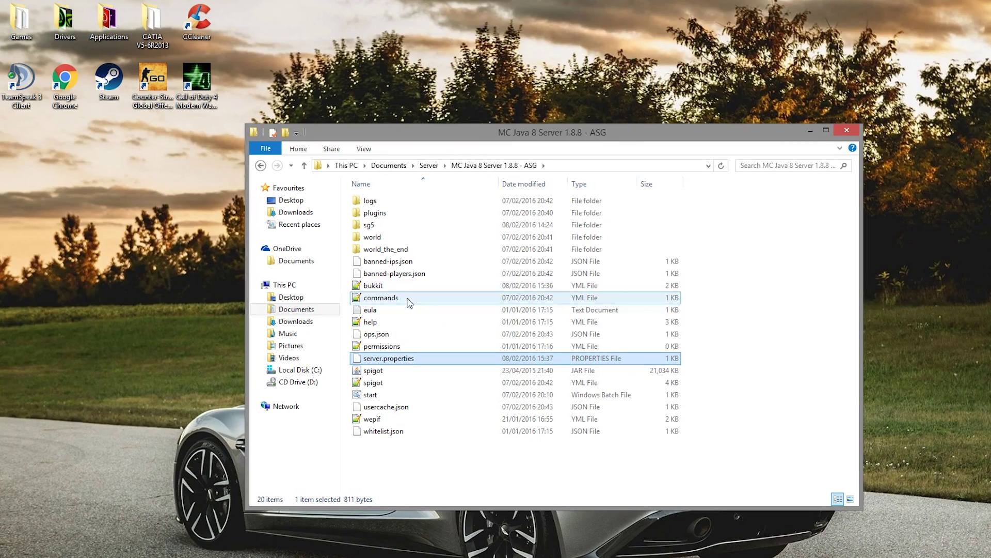
- Open bukkit.yml in maximized Notepad++, change autosave from 6000 to 0, and save
double_click(398, 287)
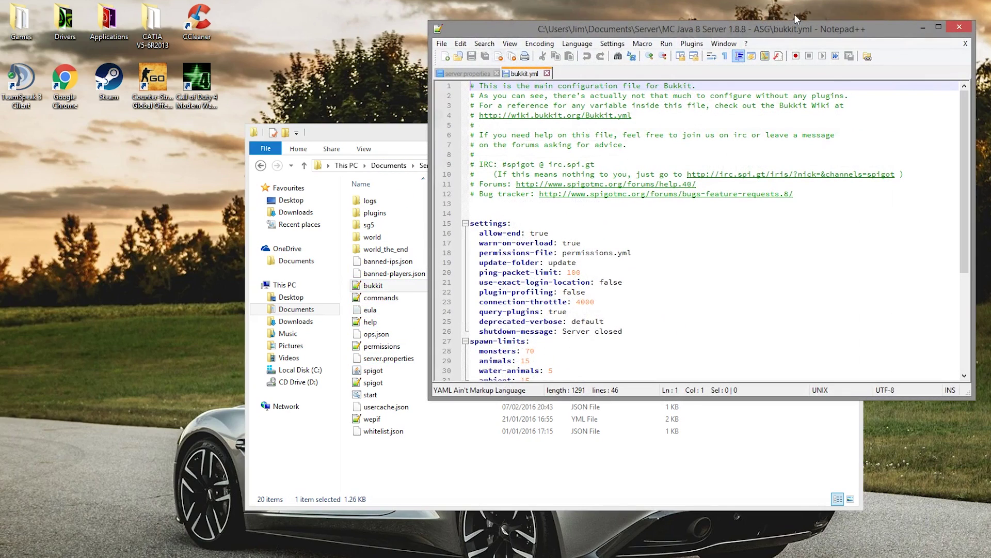
double_click(711, 23)
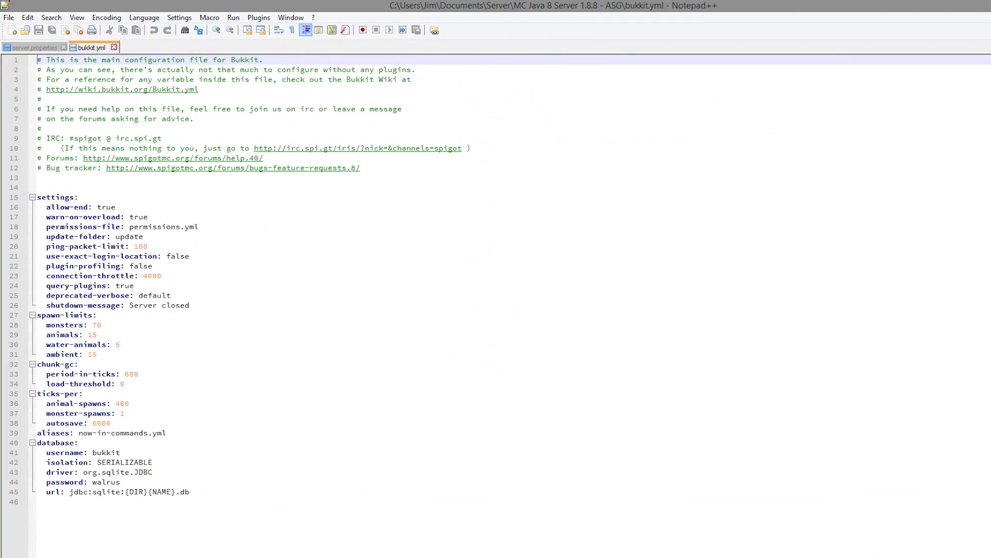
double_click(131, 419)
text(0)
key(ctrl+s)
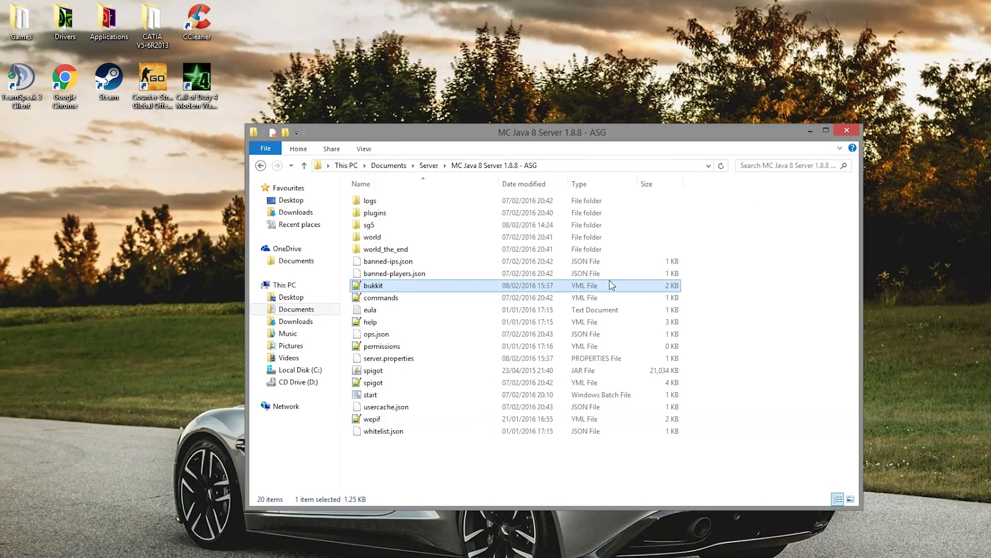
- Navigate to MC Java 8 Server 1.8.8 - Skywars > plugins > EpicSkyWars and select its YML files
click(427, 166)
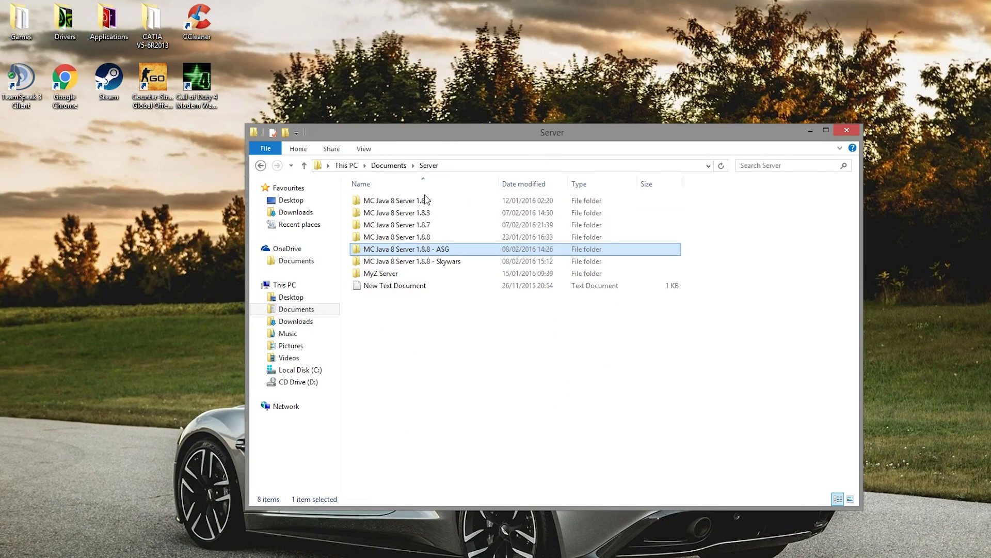
double_click(423, 261)
double_click(434, 230)
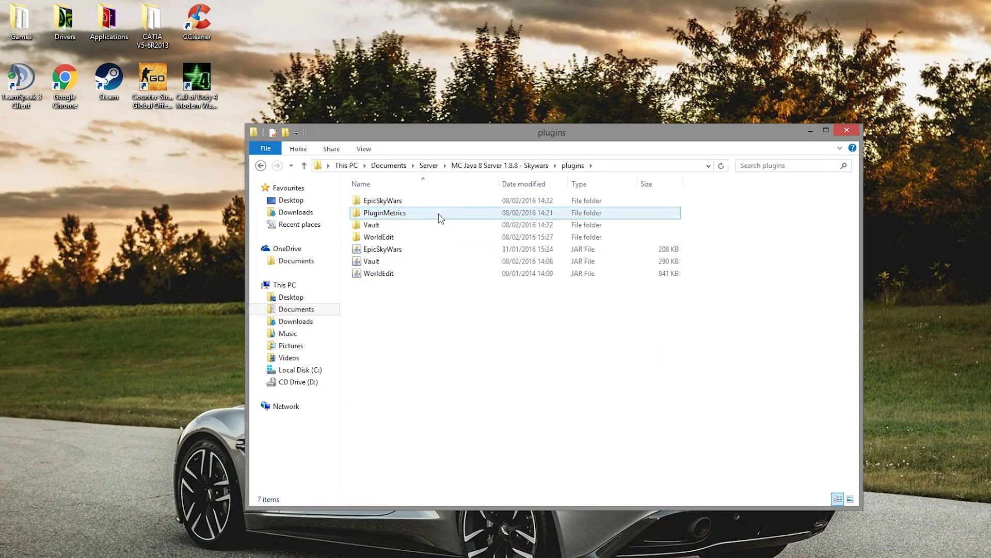
click(449, 202)
double_click(449, 202)
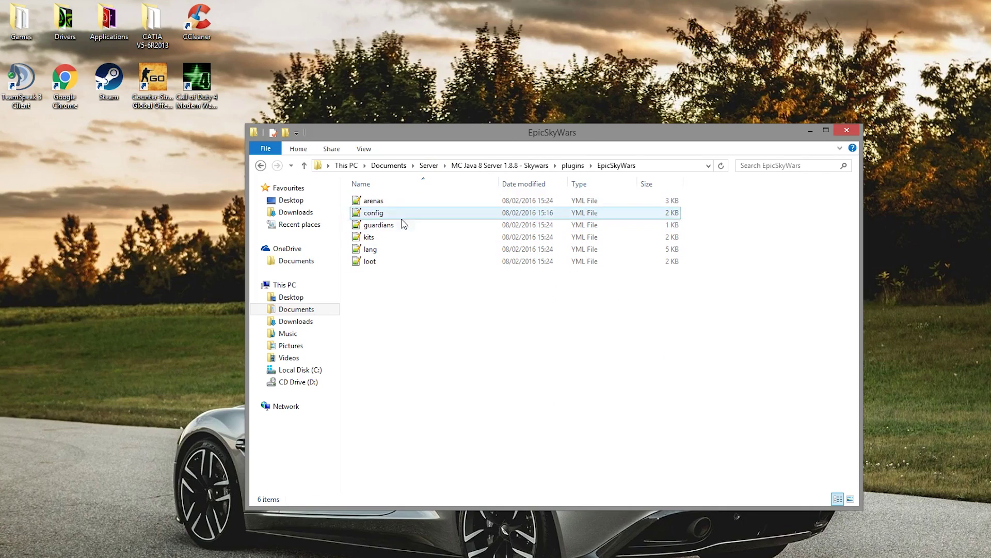
key(ctrl+a)
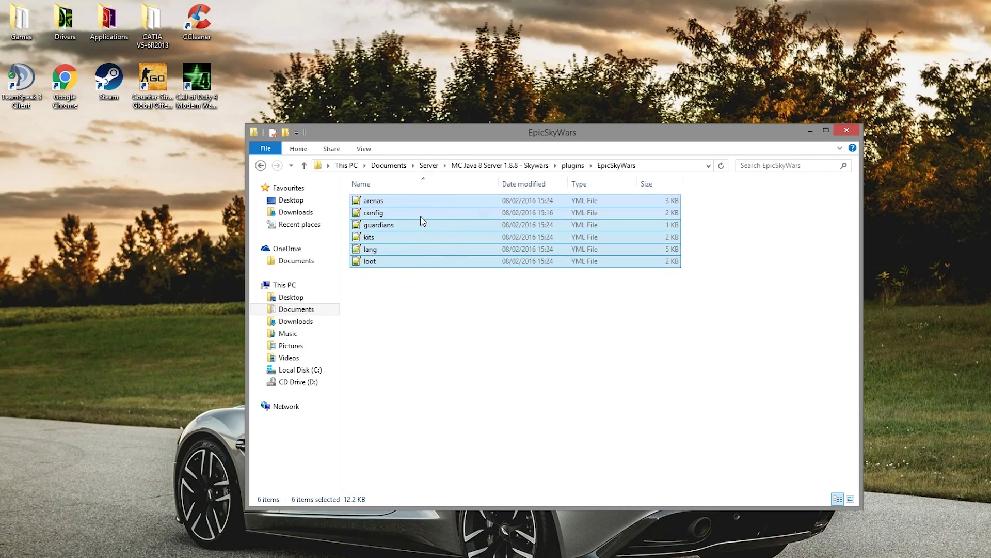
- Open arenas.yml and look over the Arena2 settings
double_click(388, 200)
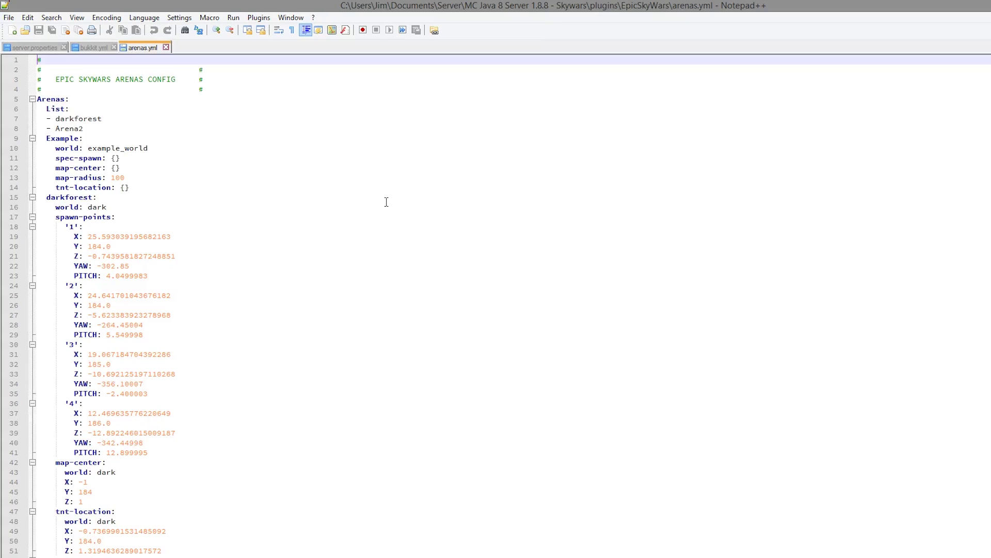
scroll(407, 262, down, 12)
scroll(407, 263, down, 11)
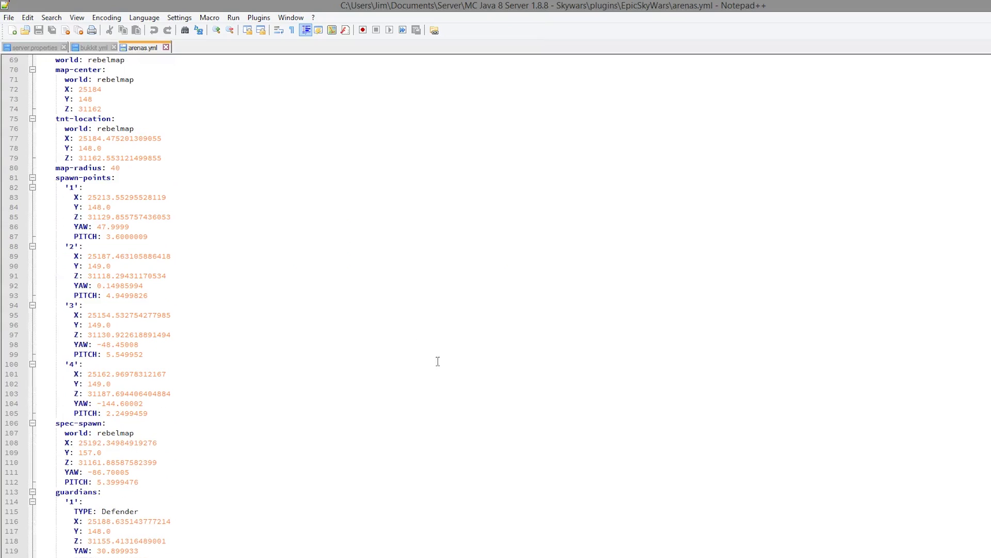
drag(549, 442, 97, 69)
- Check the rebelmap world and Arena2 spawn points, then delete '- Arena2' from the arena list
scroll(283, 328, up, 12)
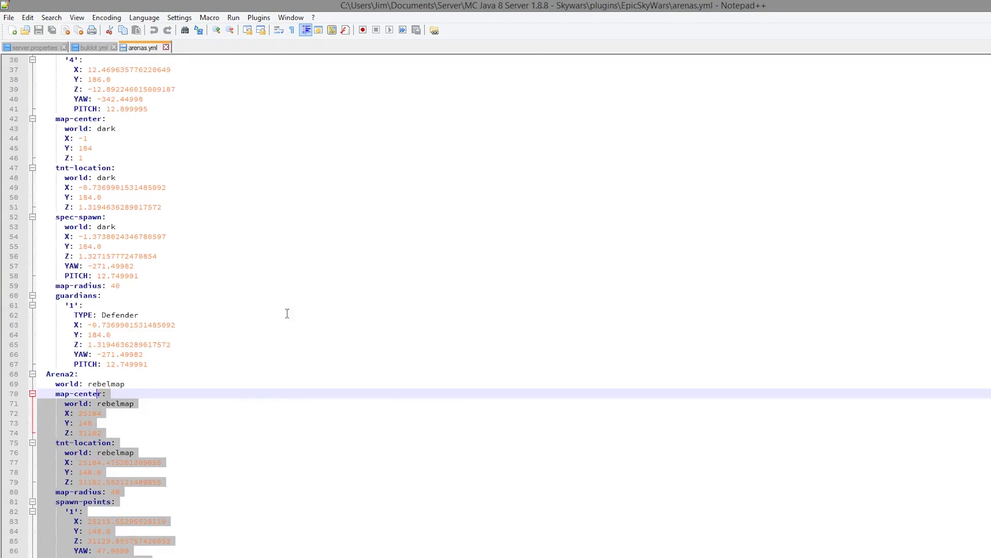
scroll(284, 327, down, 7)
click(310, 330)
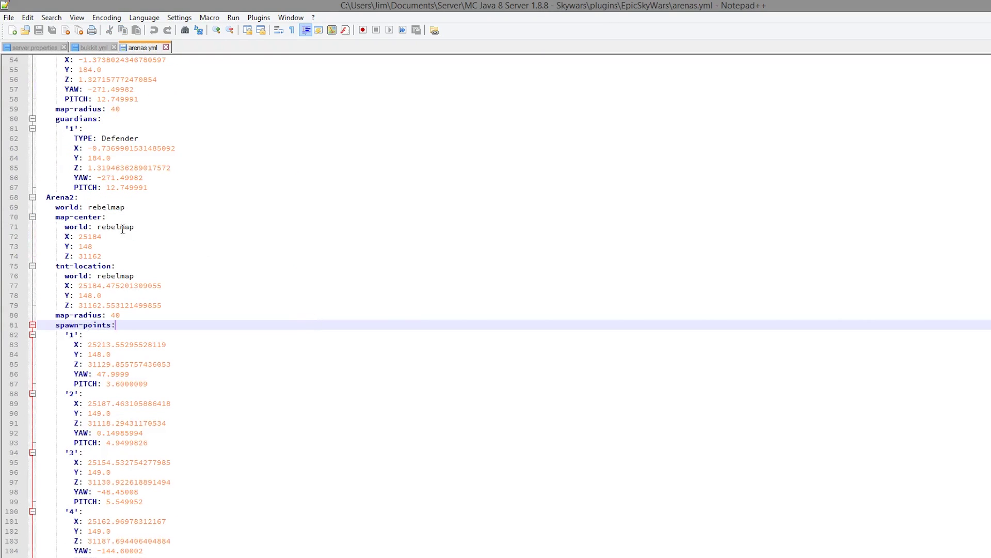
drag(165, 225, 90, 227)
scroll(89, 227, down, 5)
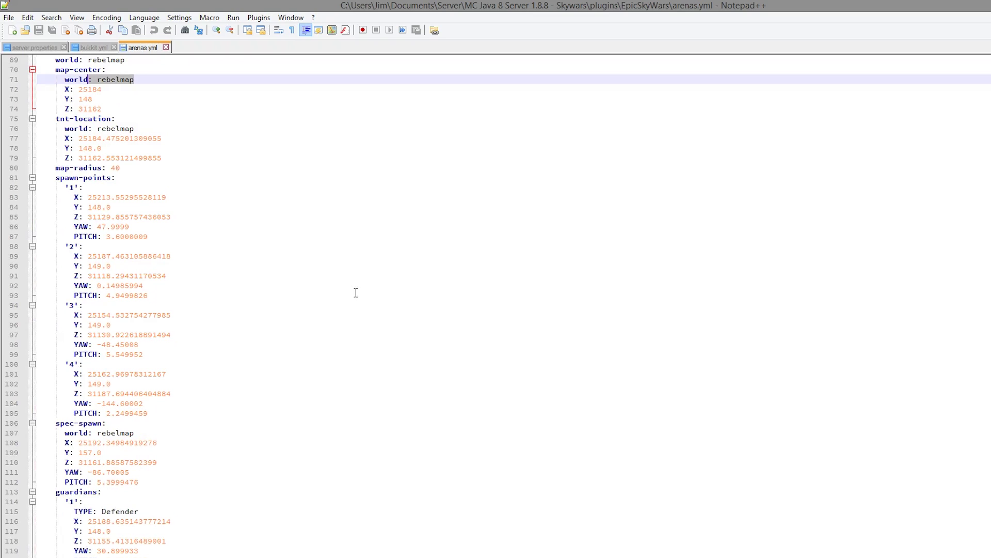
drag(274, 413, 23, 187)
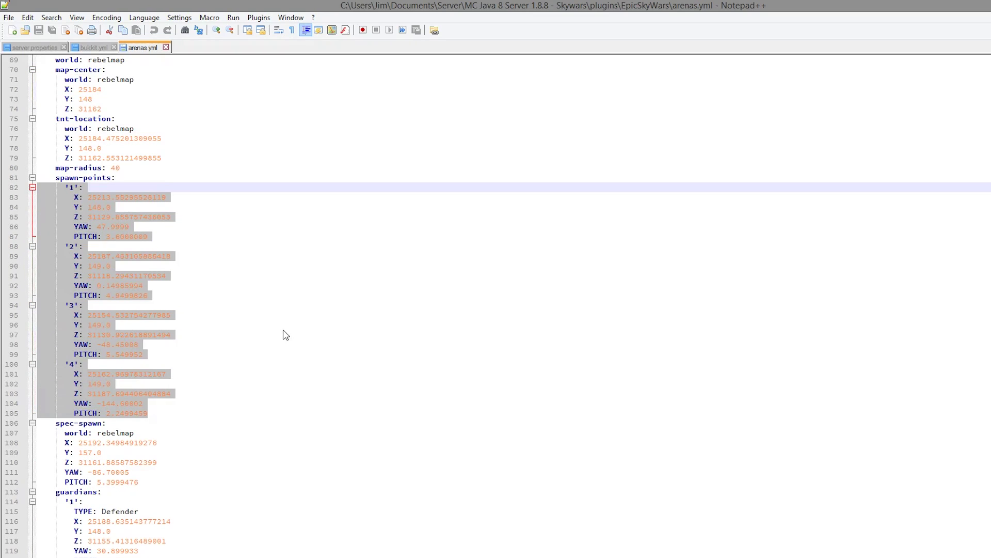
click(302, 355)
scroll(321, 316, up, 13)
scroll(321, 316, up, 10)
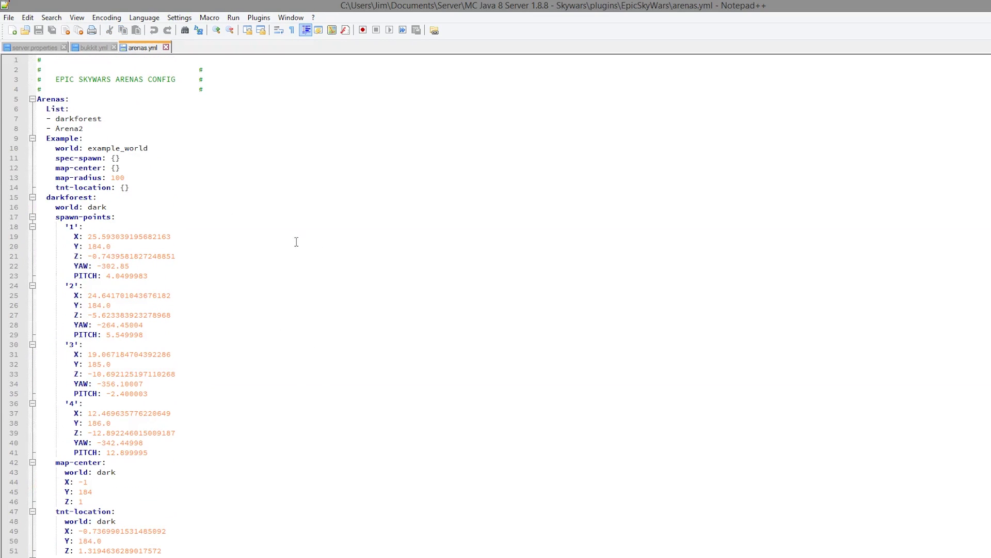
drag(111, 133, 19, 130)
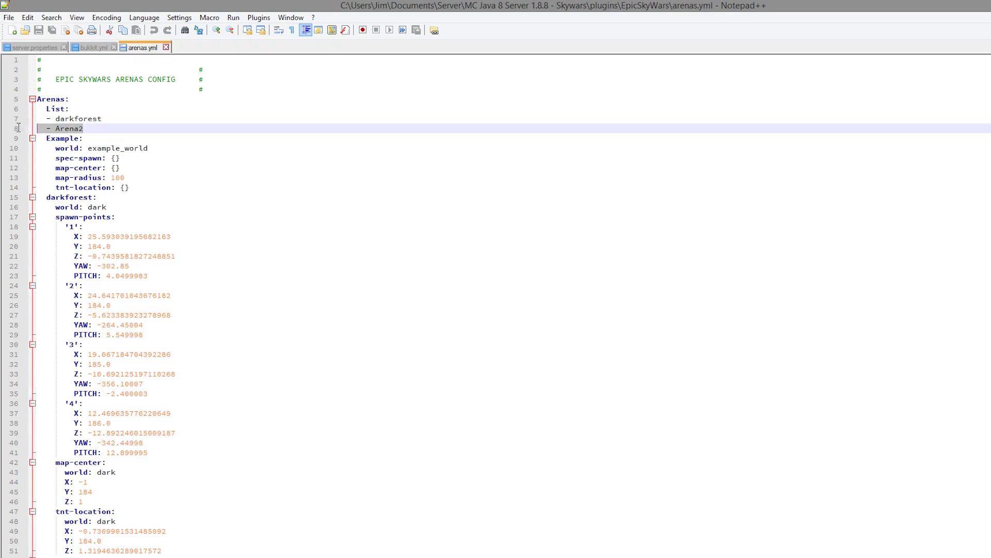
key(BackSpace)
key(BackSpace)
- Delete the entire Arena2 settings block and save arenas.yml
scroll(217, 228, down, 6)
scroll(217, 228, down, 16)
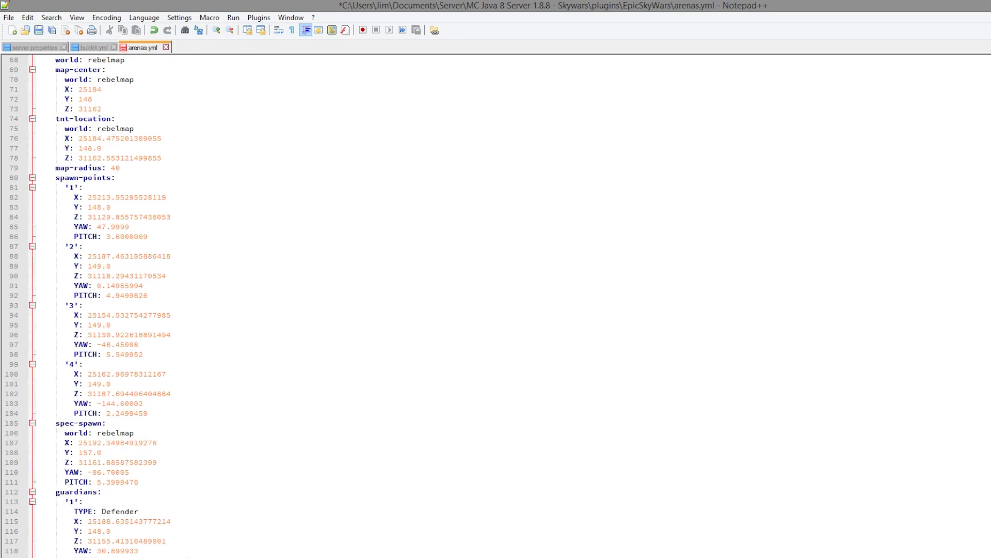
drag(25, 556, 26, 109)
scroll(26, 168, up, 2)
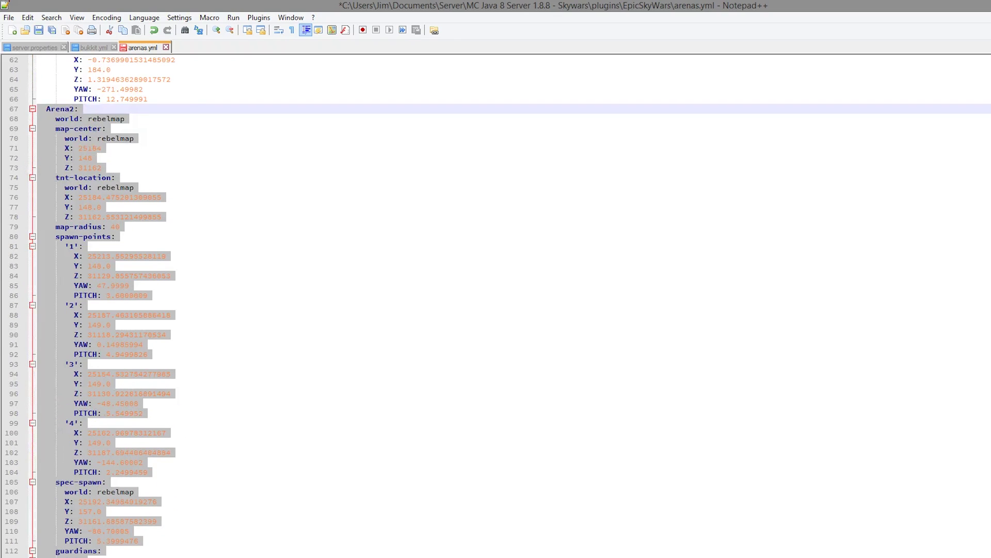
key(BackSpace)
key(ctrl+s)
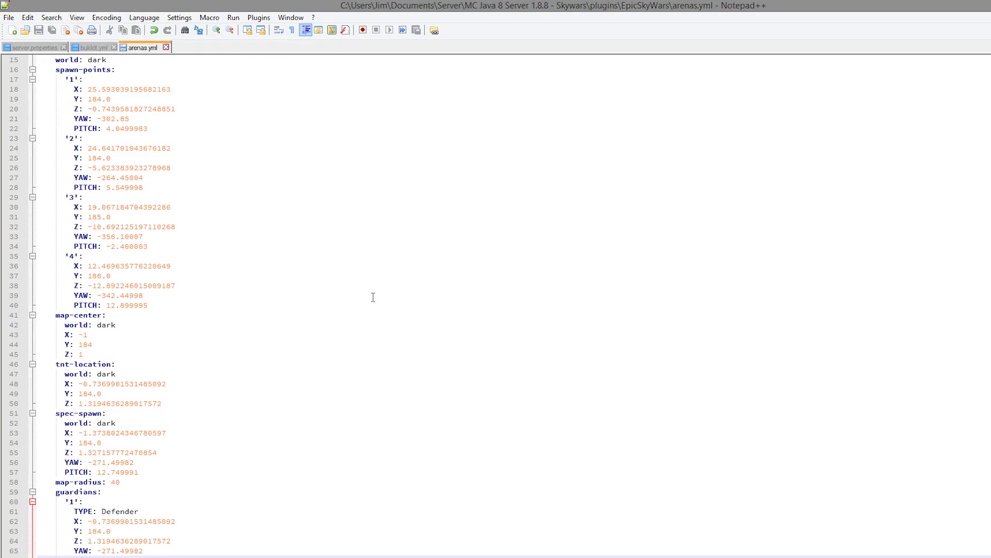
scroll(194, 531, up, 5)
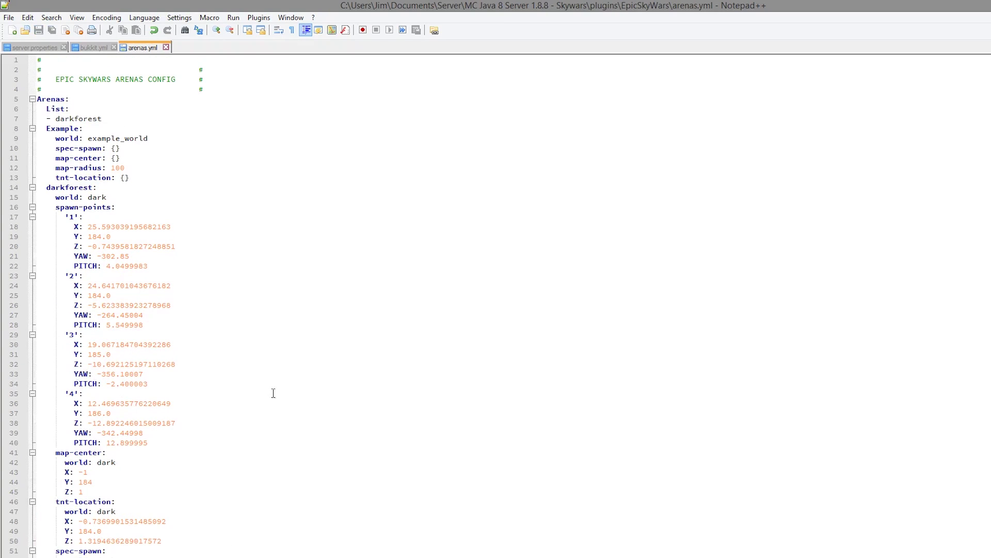
- Close the server.properties, bukkit.yml and arenas.yml tabs and the Notepad++ window
click(63, 47)
click(46, 48)
click(47, 49)
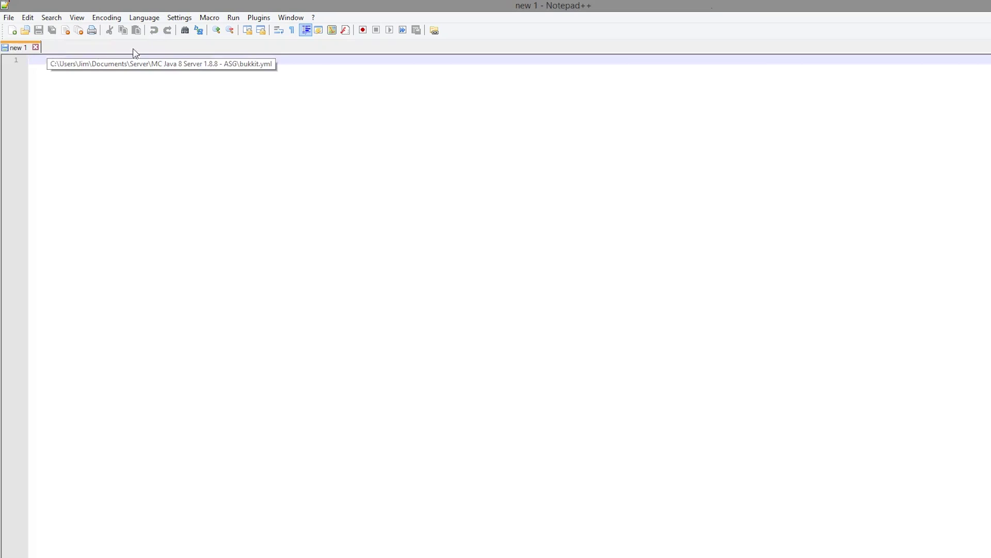
click(990, 4)
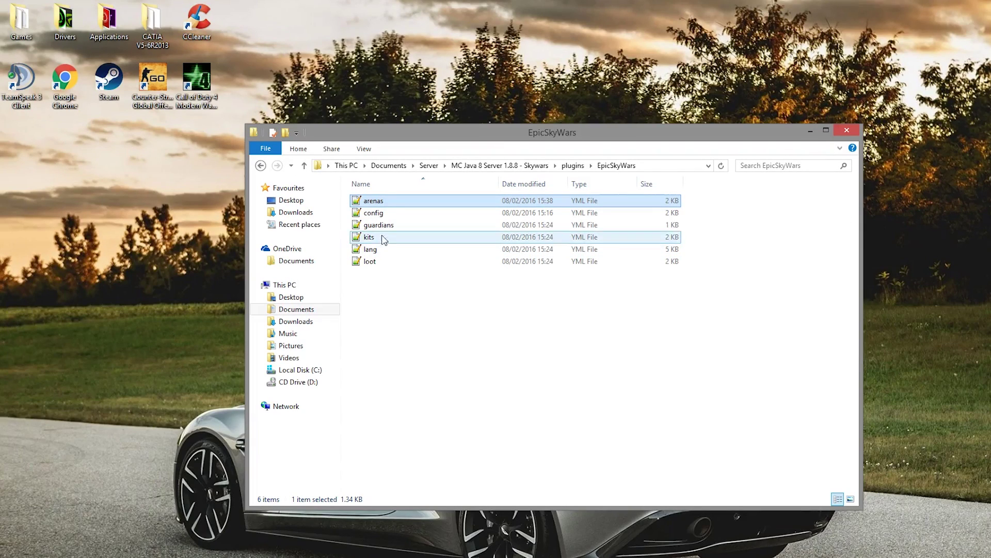
- Open config.yml from the EpicSkyWars folder and scroll through its settings
double_click(395, 213)
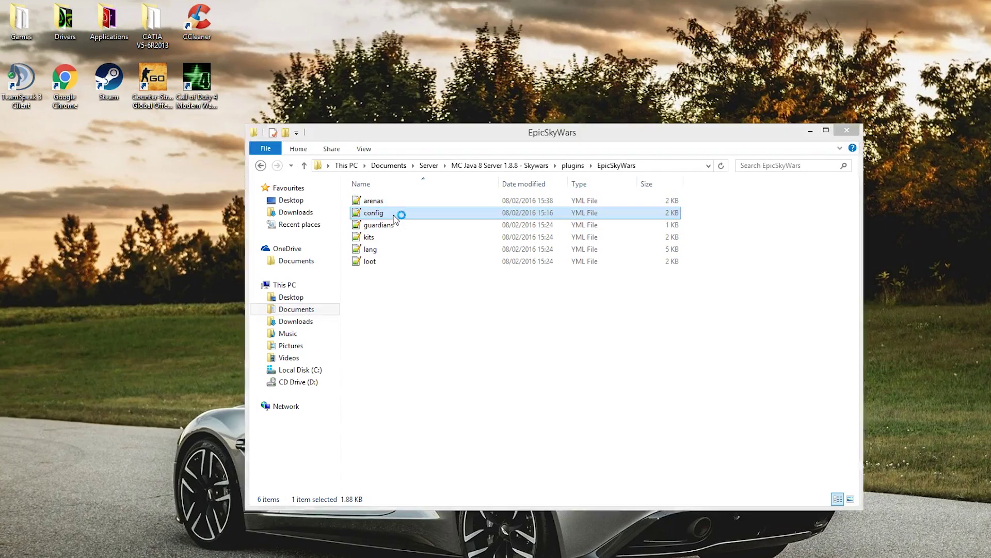
scroll(439, 288, down, 5)
scroll(439, 288, down, 9)
scroll(434, 294, up, 14)
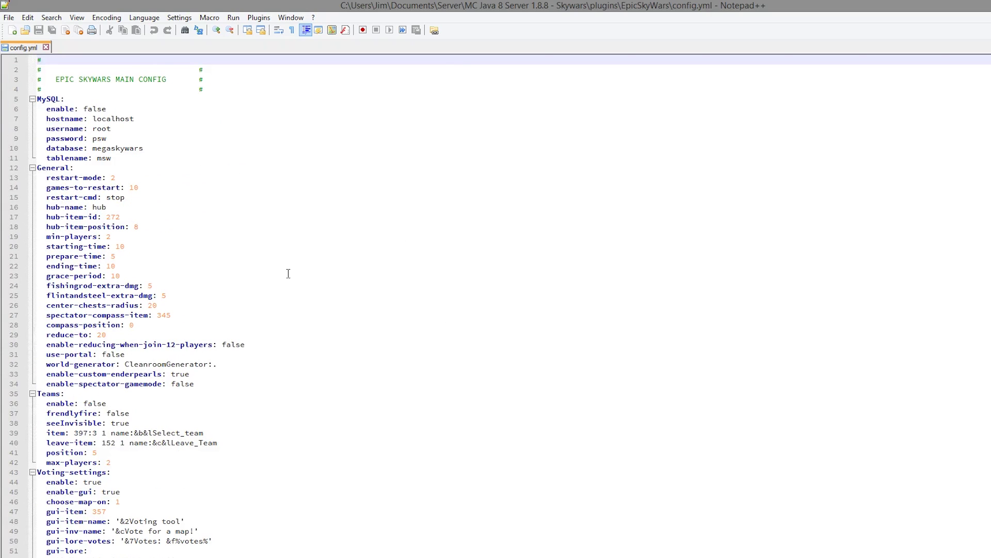
drag(149, 158, 6, 96)
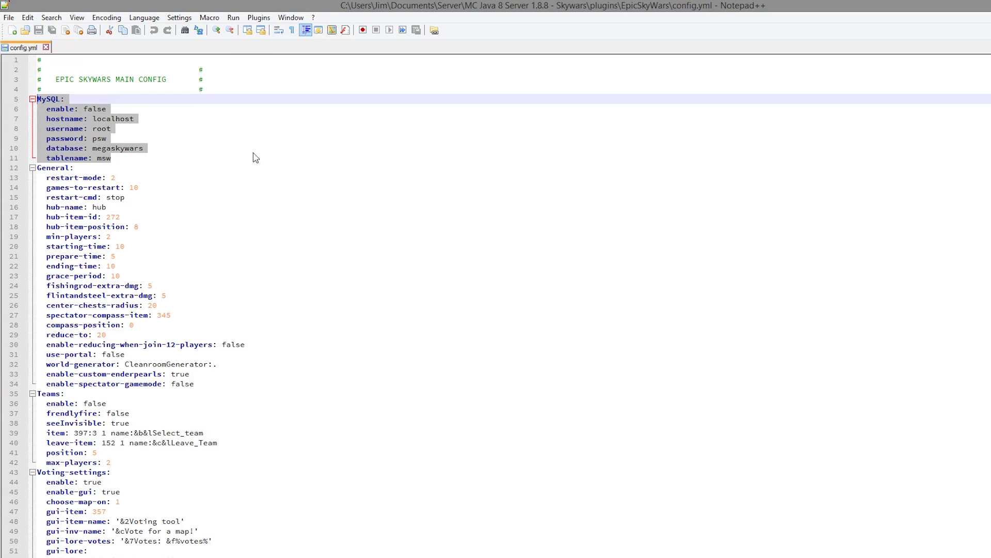
scroll(288, 157, down, 2)
scroll(288, 157, down, 14)
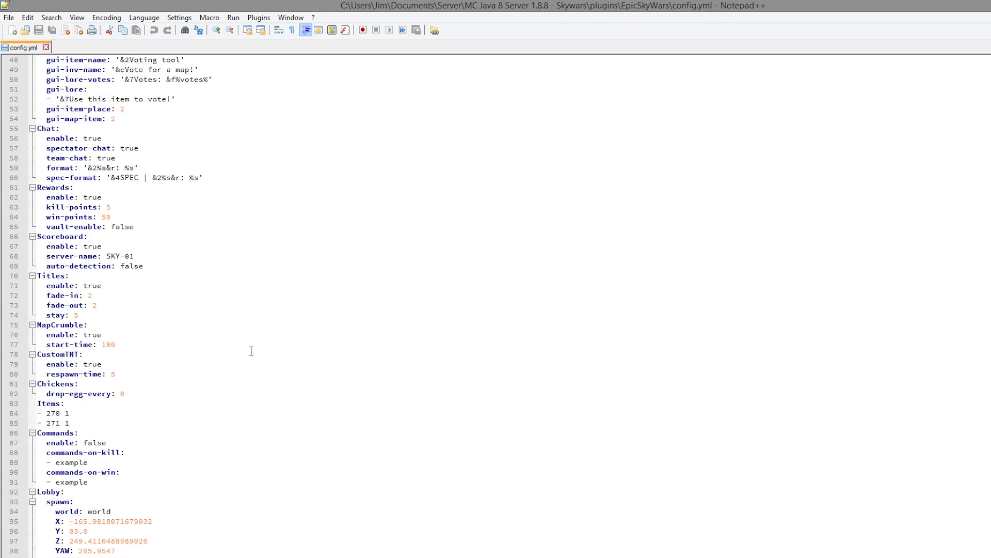
drag(136, 557, 30, 493)
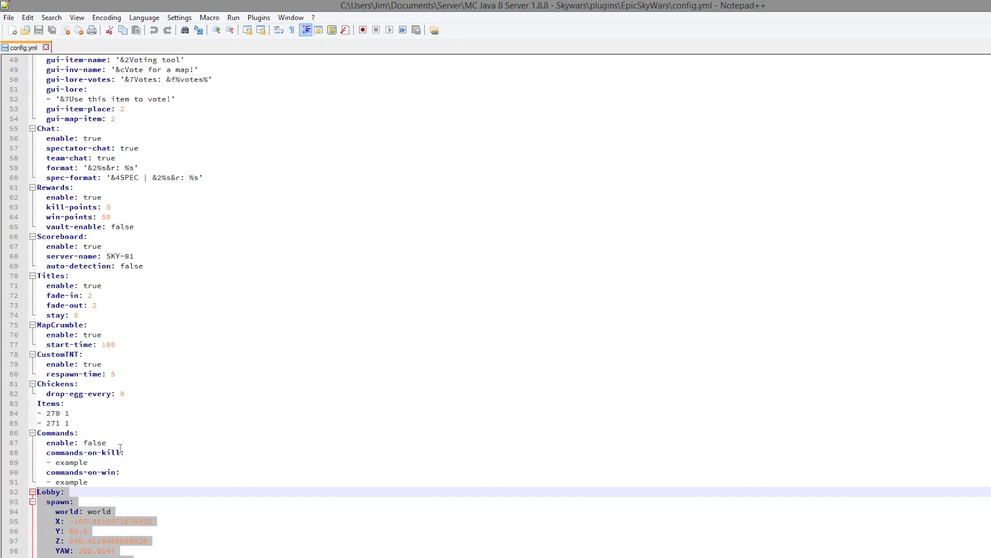
scroll(237, 471, up, 16)
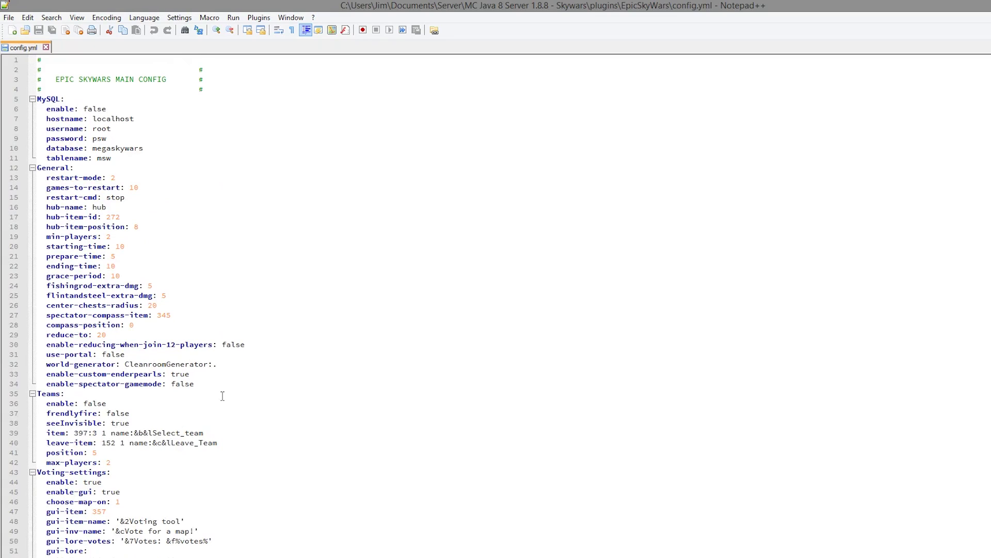
double_click(113, 177)
drag(98, 178, 22, 179)
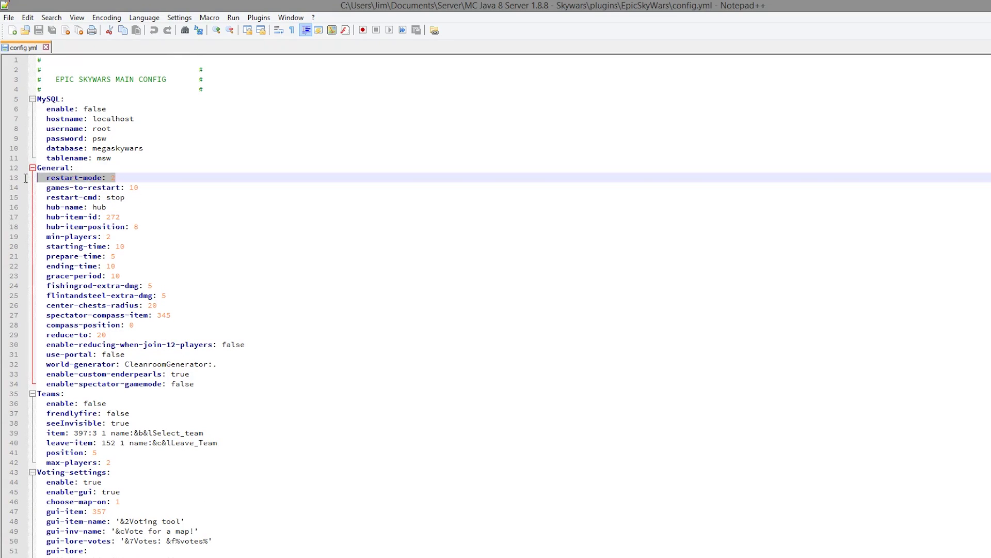
click(75, 177)
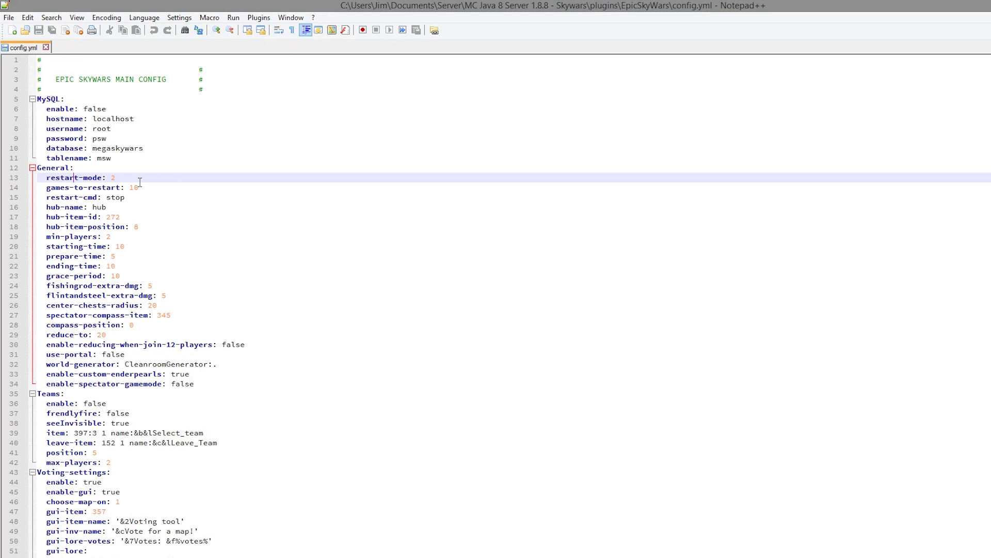
drag(140, 187, 129, 187)
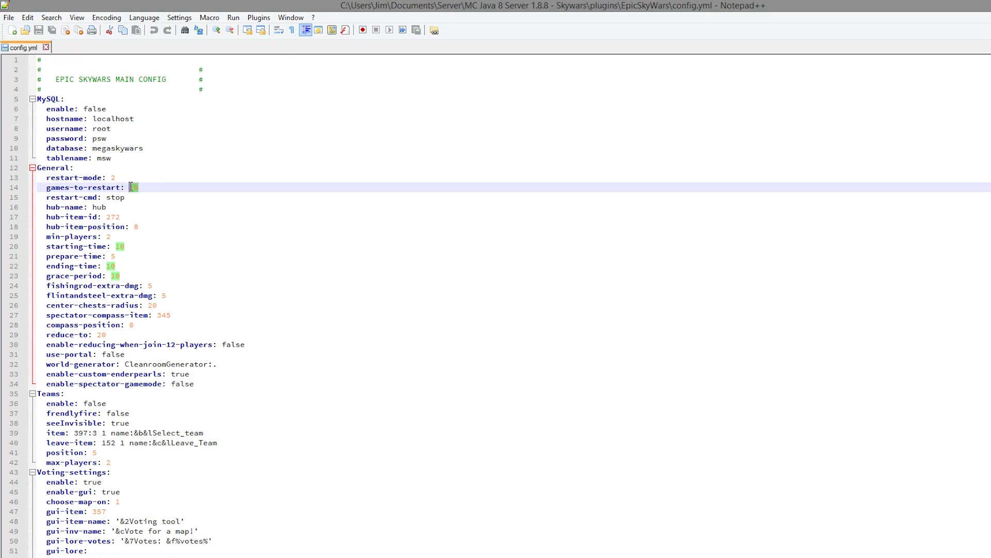
click(150, 195)
scroll(150, 195, down, 1)
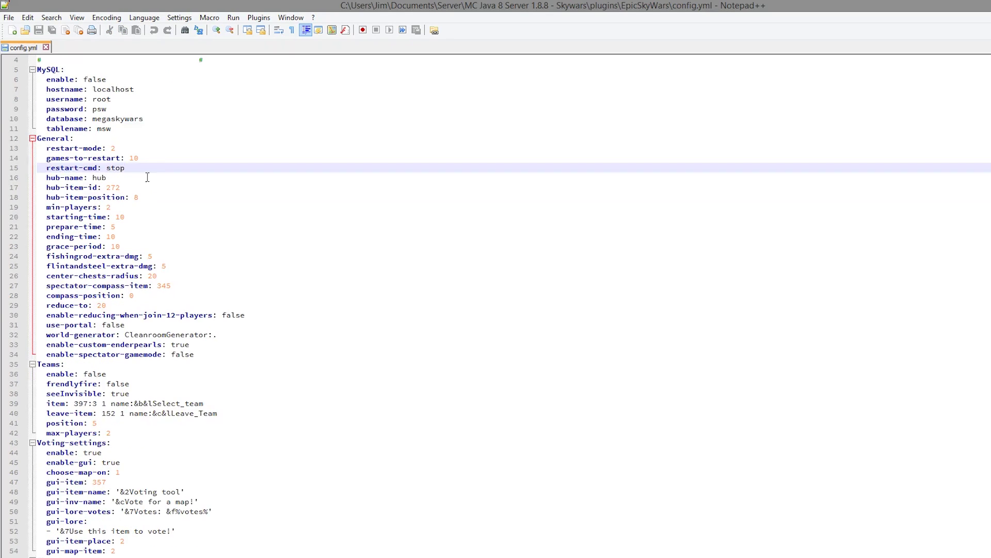
scroll(148, 179, up, 1)
drag(138, 188, 5, 174)
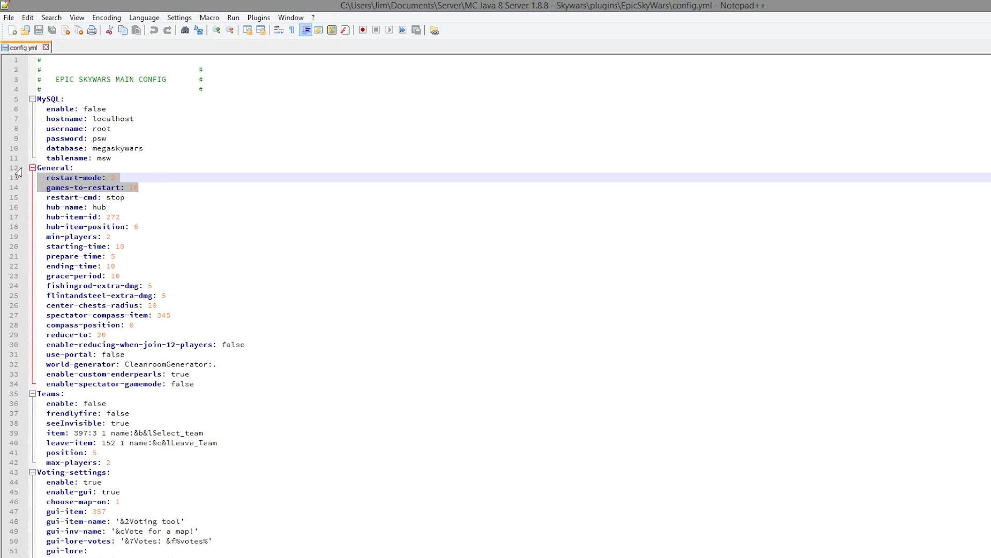
click(165, 217)
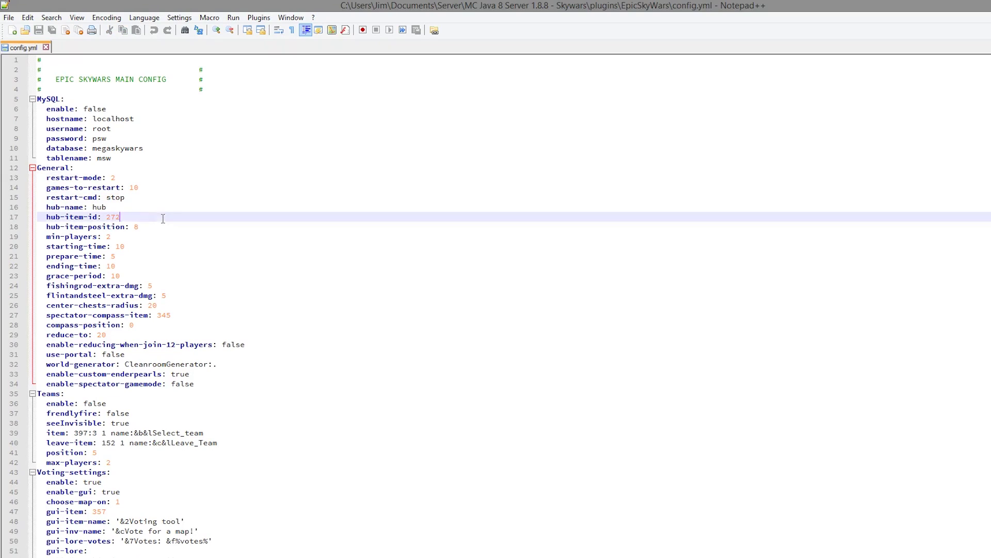
drag(123, 218, 103, 217)
drag(191, 315, 160, 315)
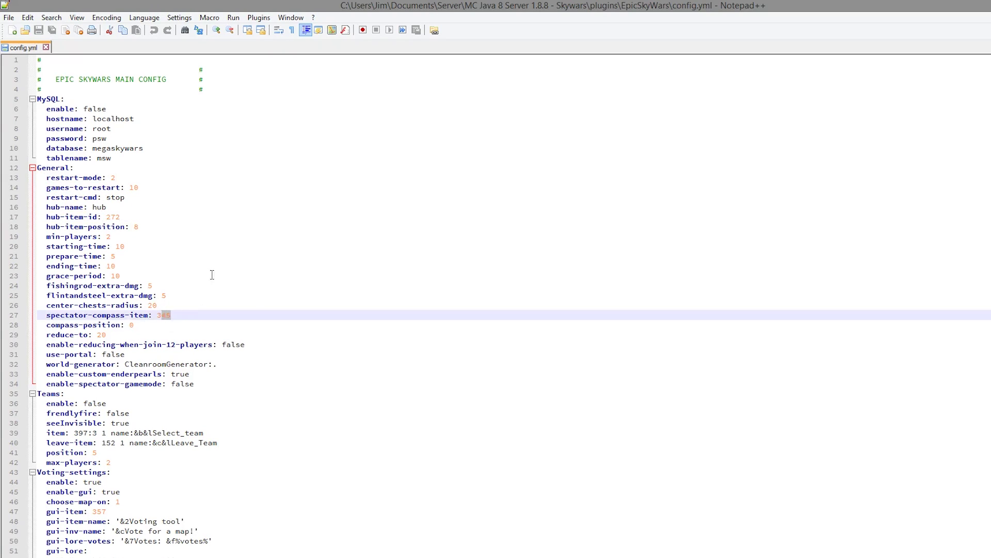
scroll(211, 274, down, 2)
drag(158, 462, 84, 452)
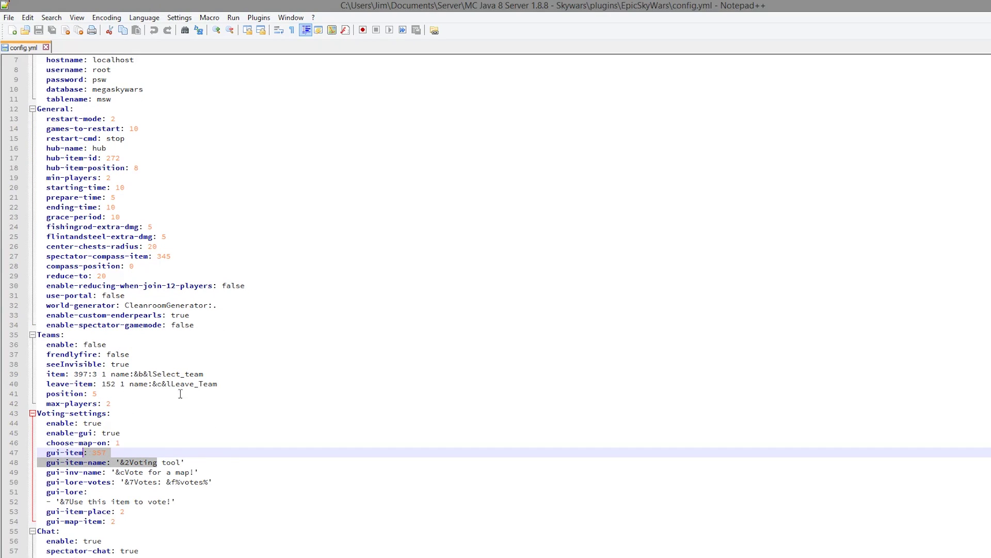
scroll(170, 472, up, 2)
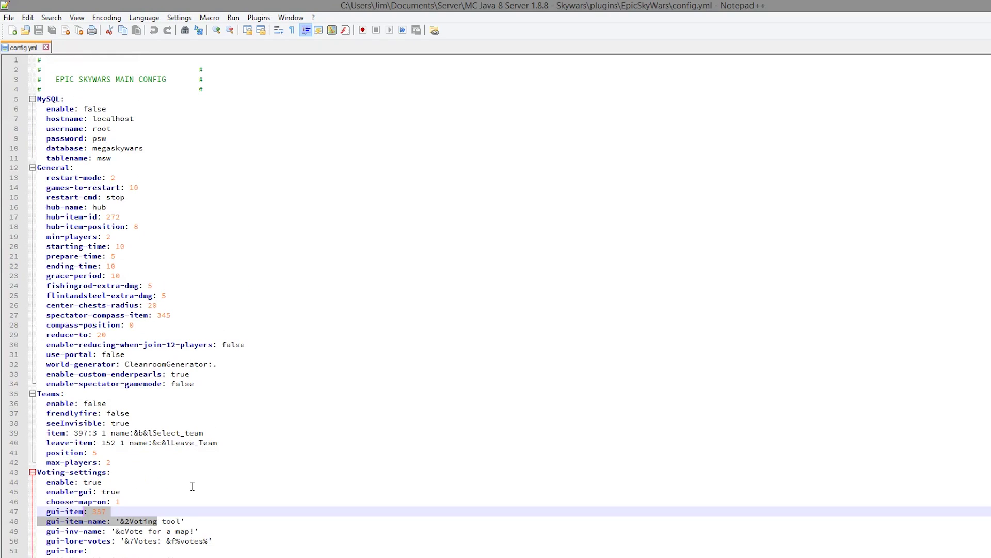
click(154, 216)
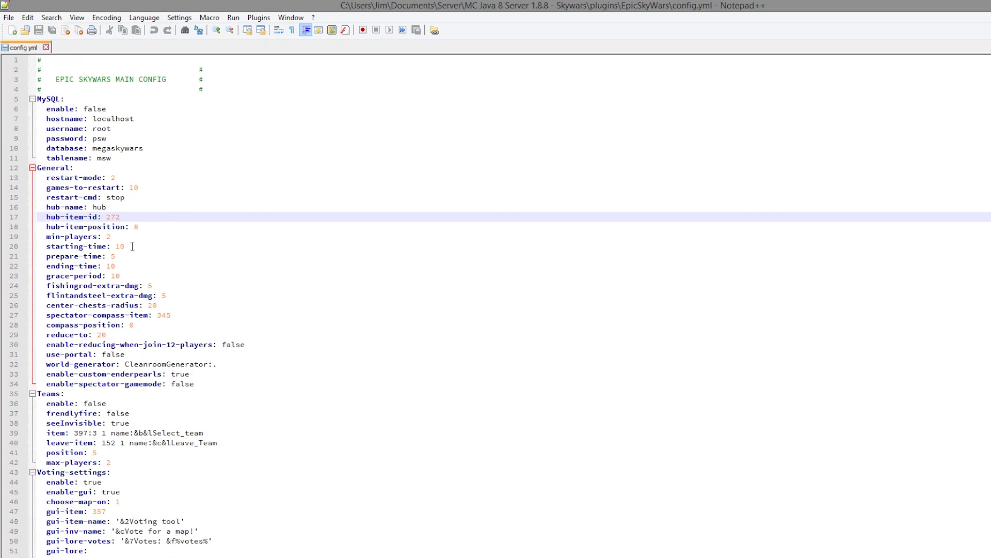
drag(150, 277, 32, 247)
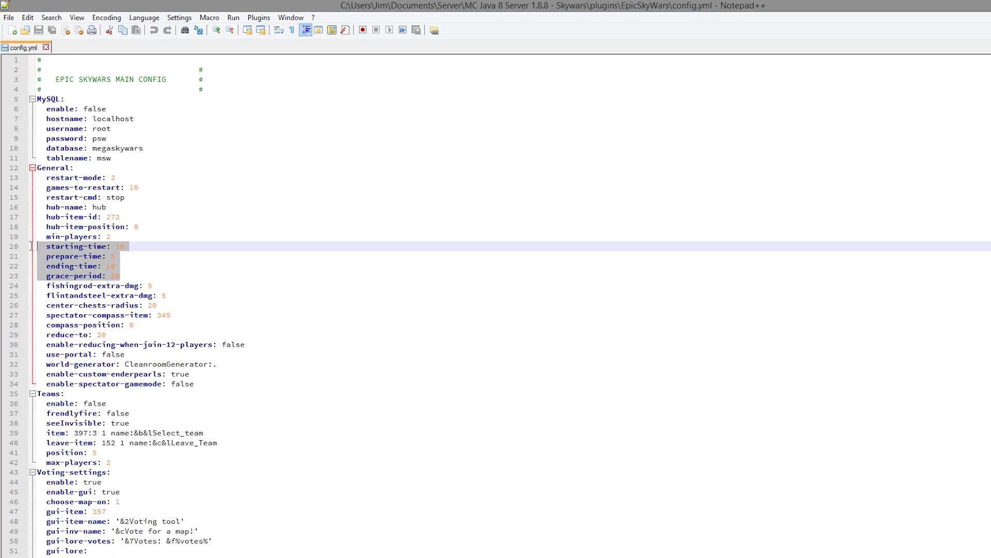
click(151, 259)
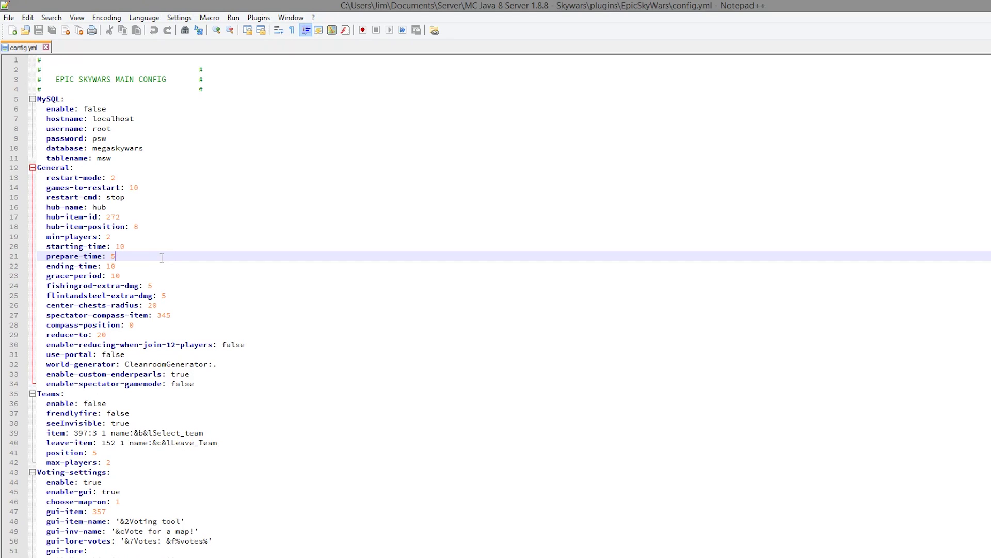
click(135, 236)
drag(110, 236, 37, 237)
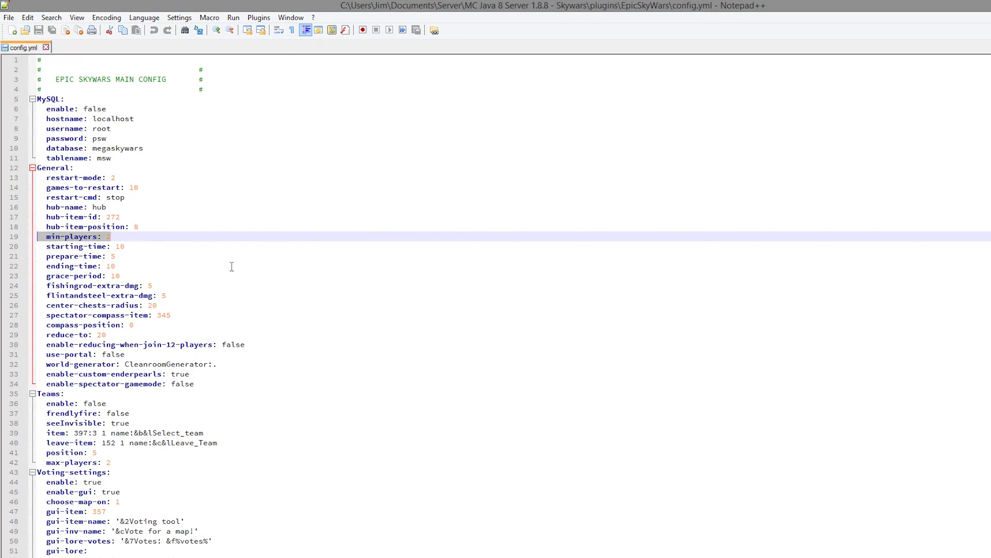
click(203, 266)
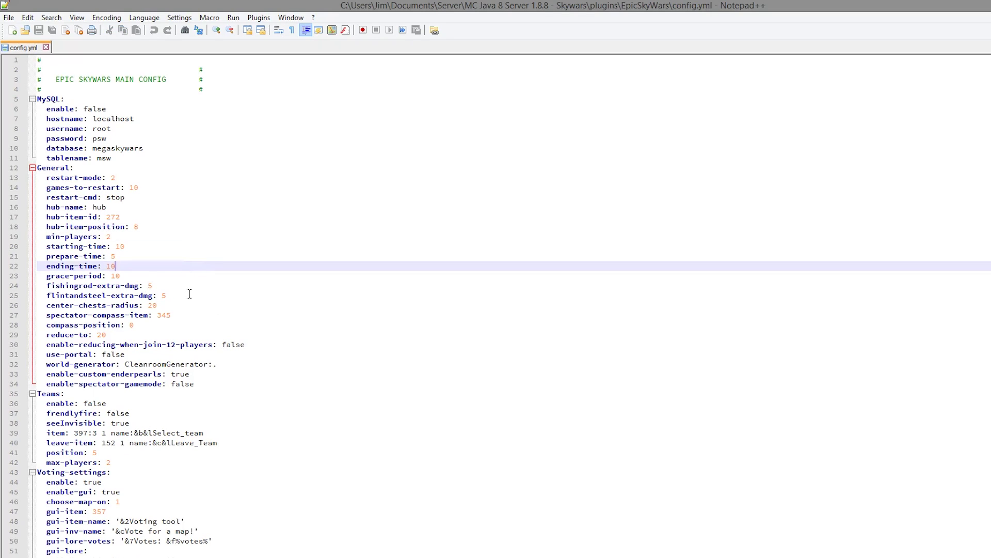
drag(190, 294, 37, 285)
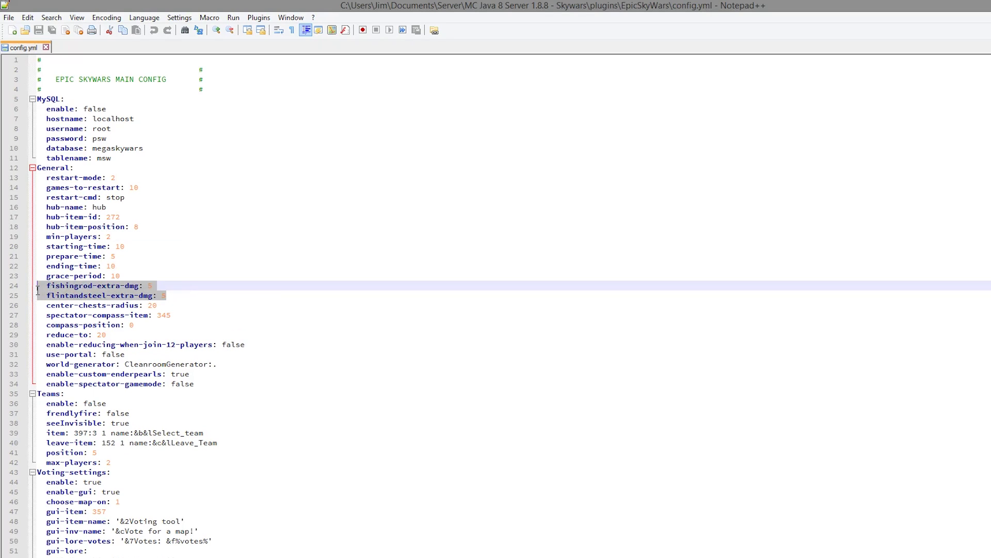
click(100, 289)
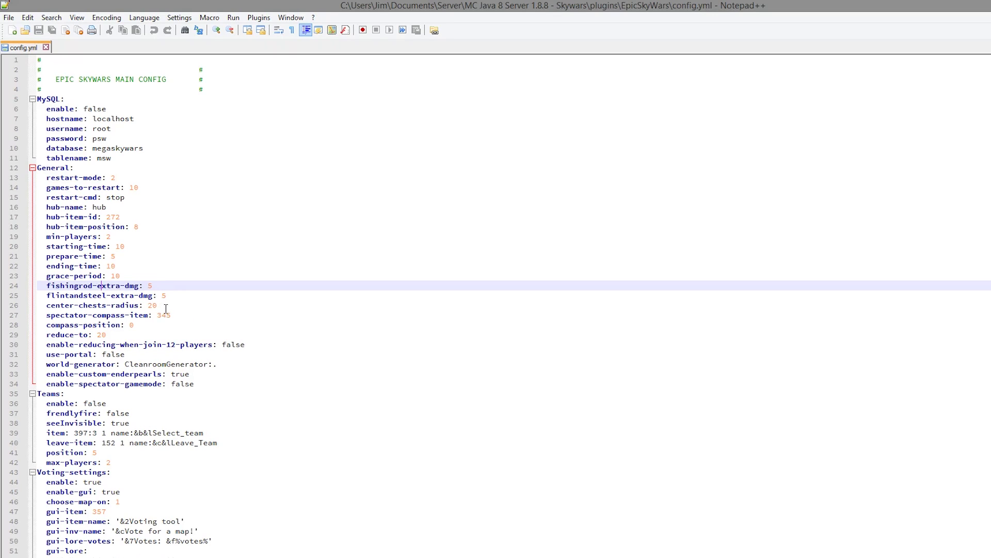
drag(158, 307, 37, 306)
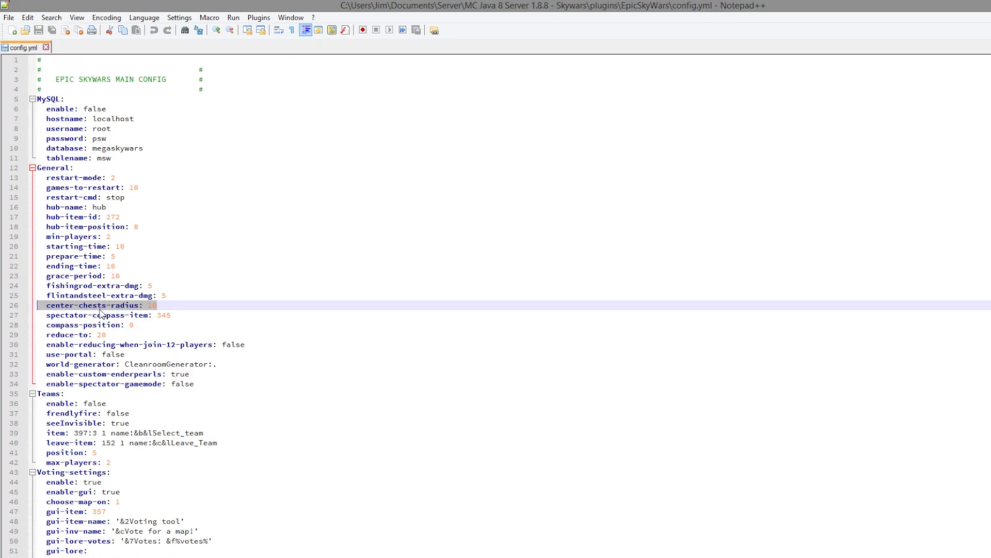
click(206, 309)
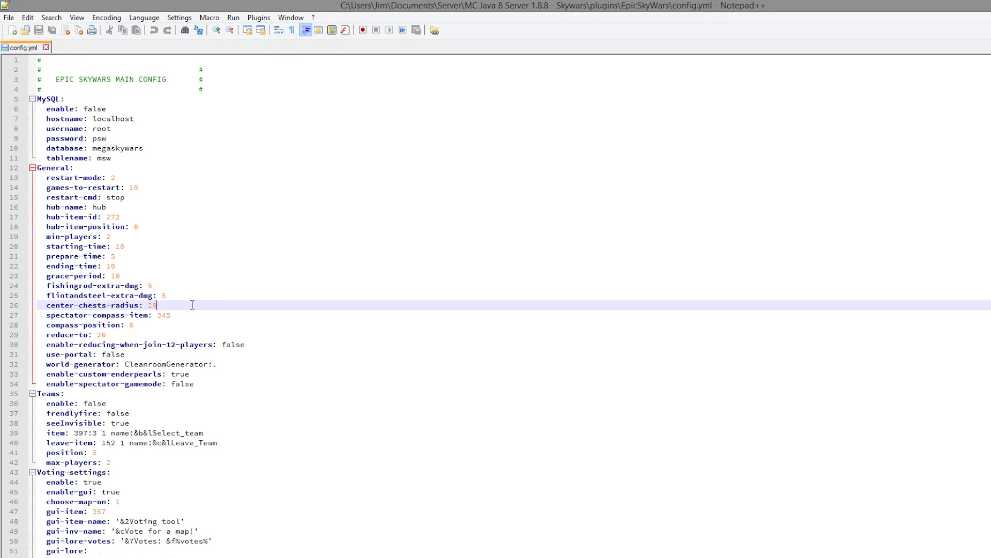
scroll(183, 312, down, 1)
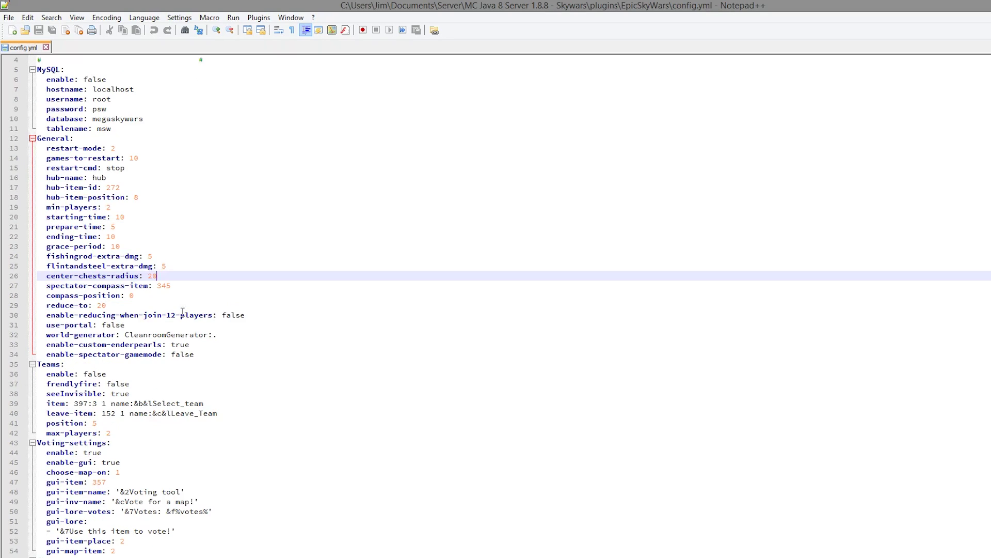
scroll(147, 366, down, 2)
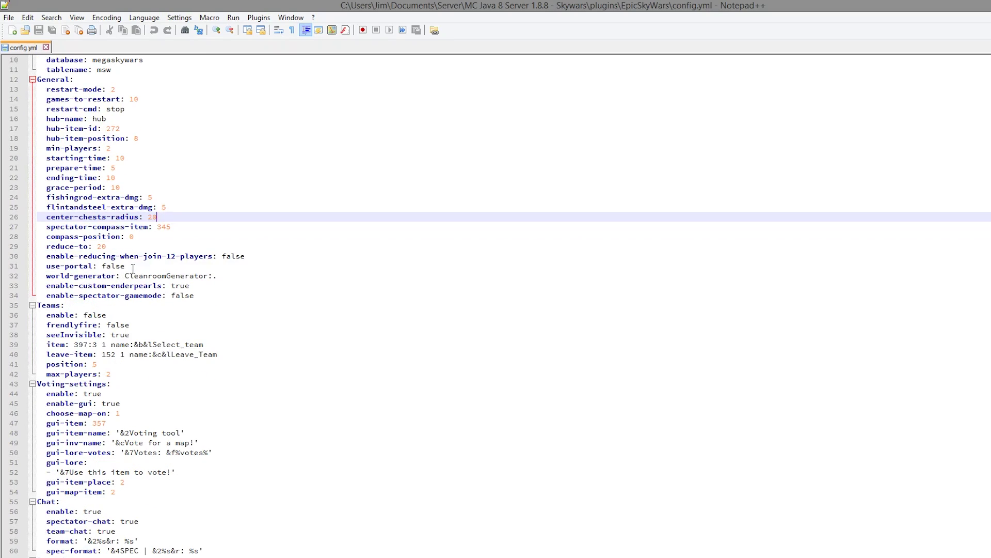
drag(125, 265, 19, 268)
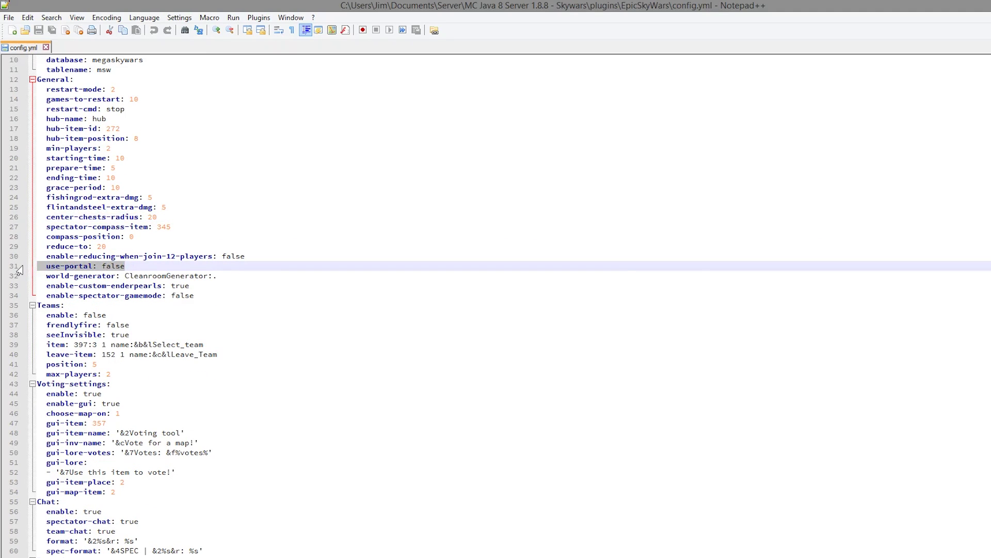
scroll(70, 304, down, 2)
scroll(131, 342, up, 1)
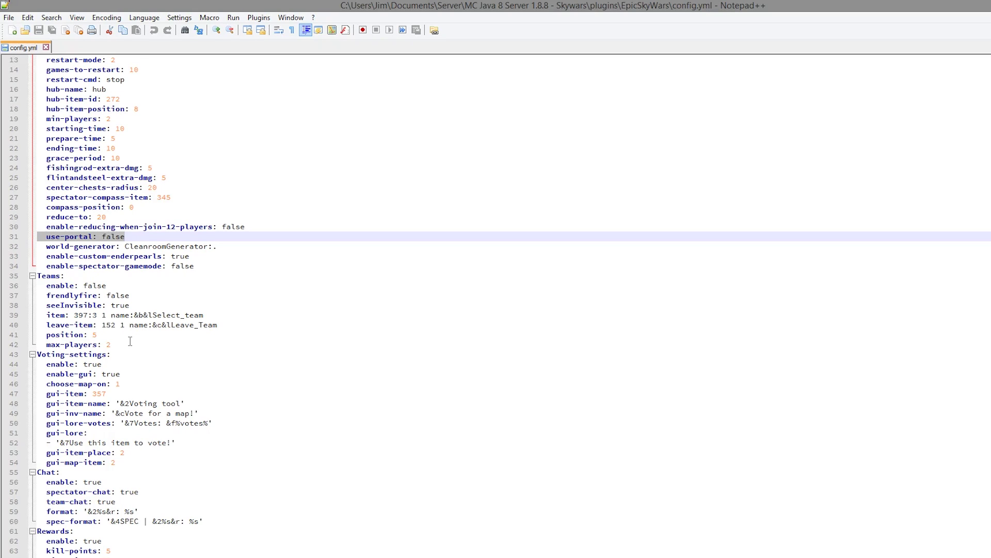
drag(127, 345, 21, 275)
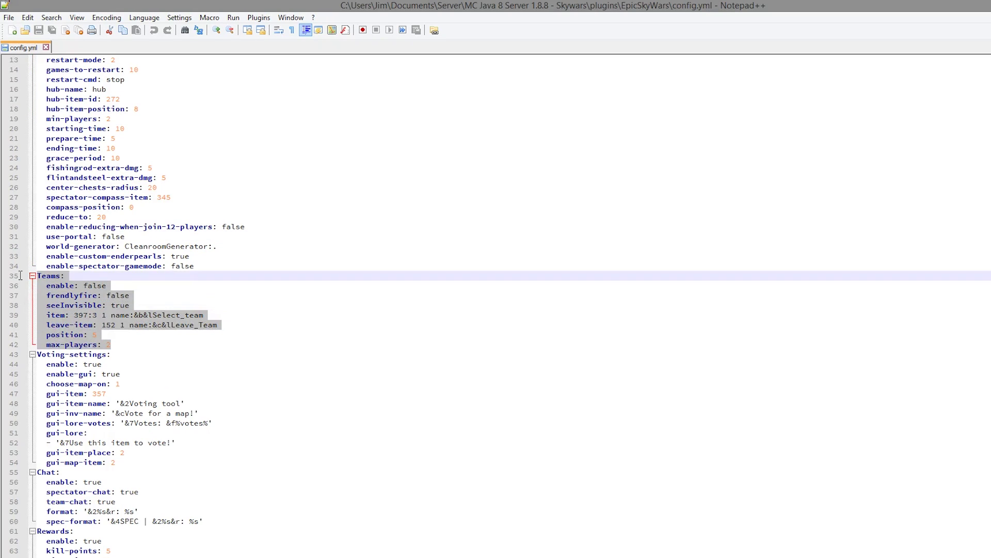
click(126, 334)
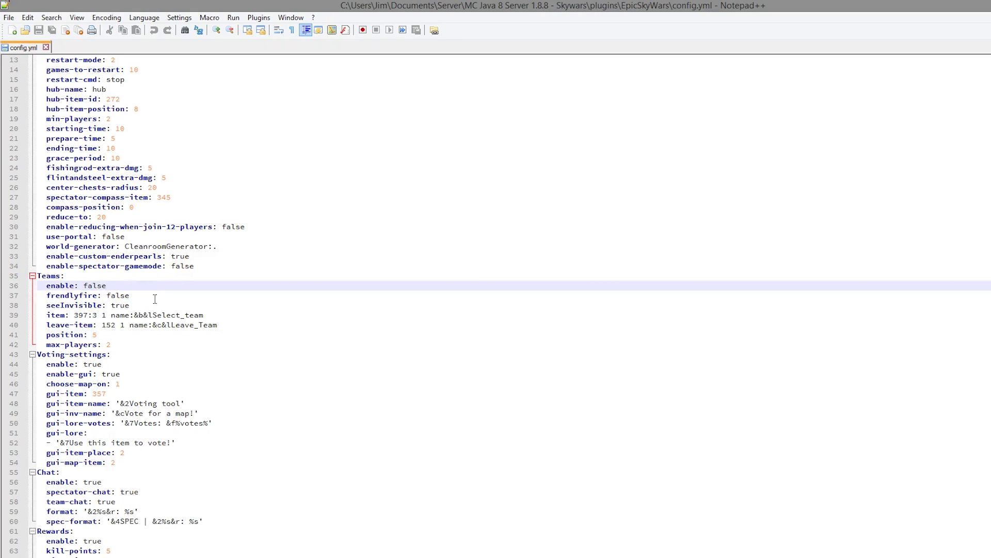
drag(154, 296, 126, 296)
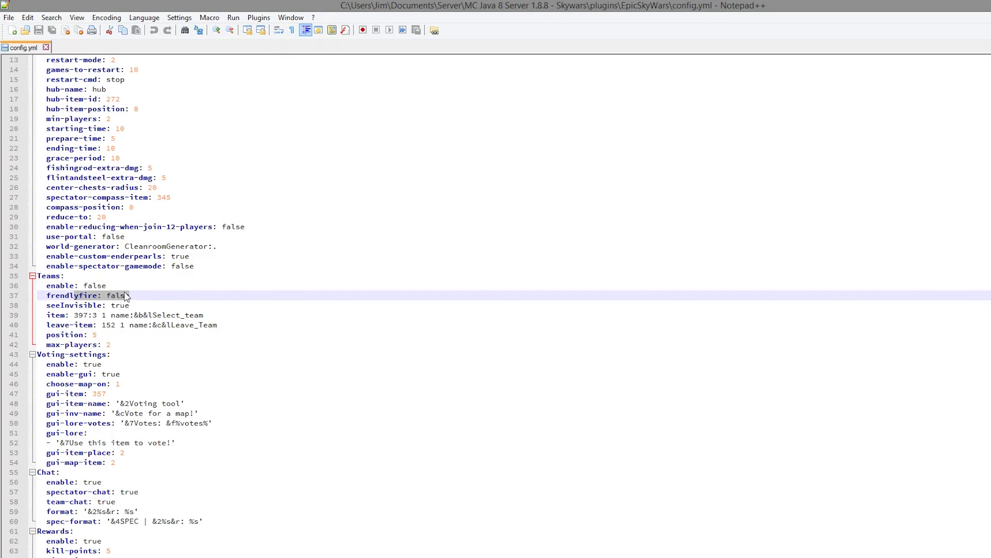
click(138, 294)
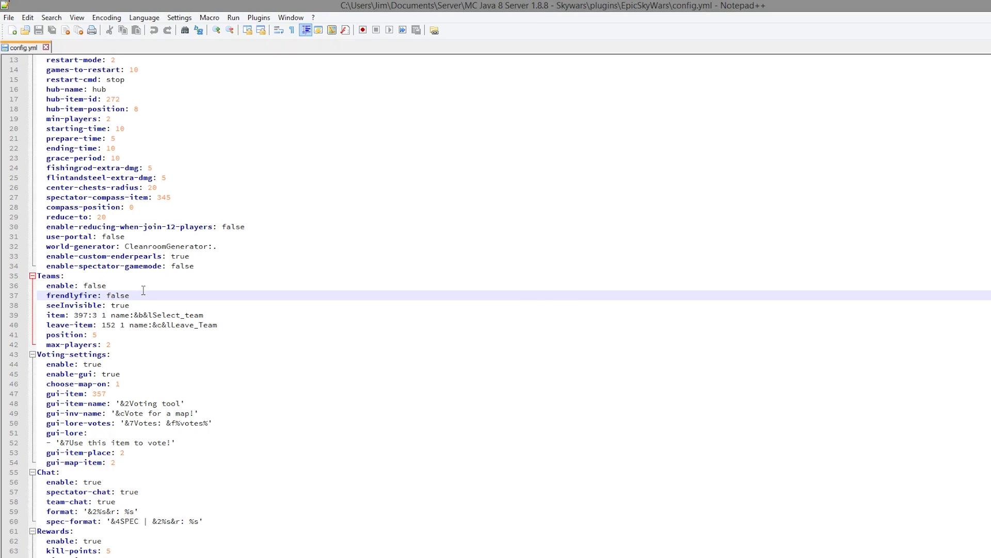
scroll(143, 290, down, 3)
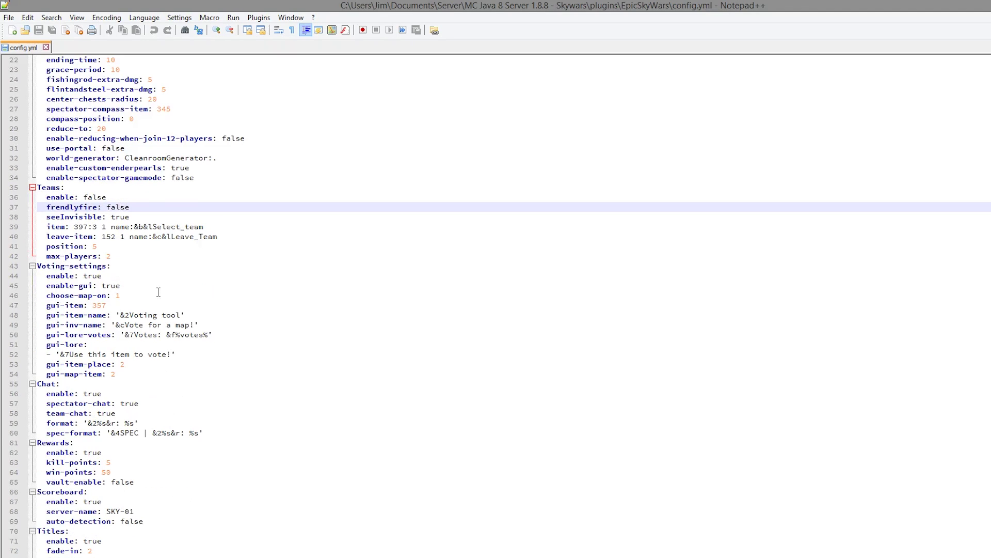
scroll(157, 292, up, 2)
scroll(157, 292, down, 1)
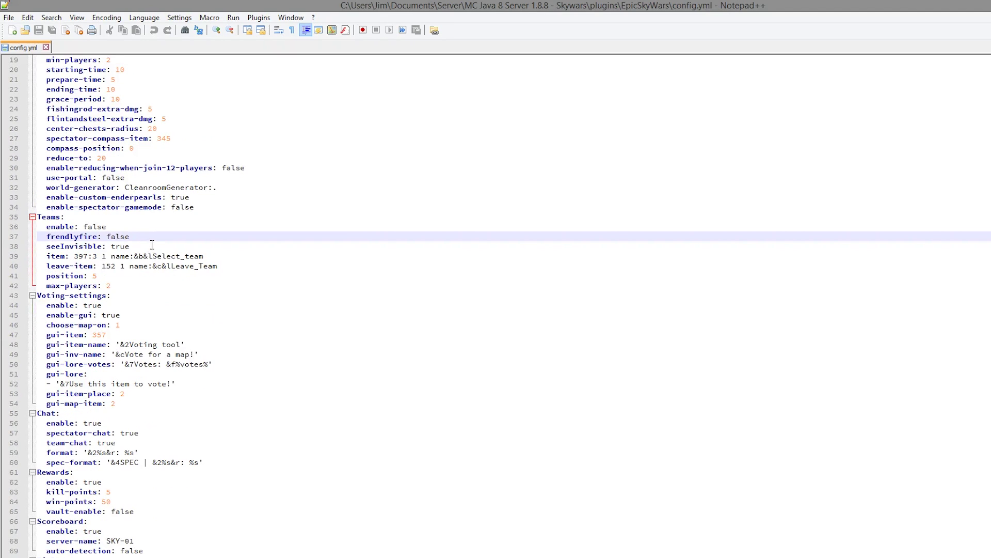
drag(129, 236, 102, 236)
drag(119, 286, 32, 283)
click(191, 344)
scroll(189, 348, down, 2)
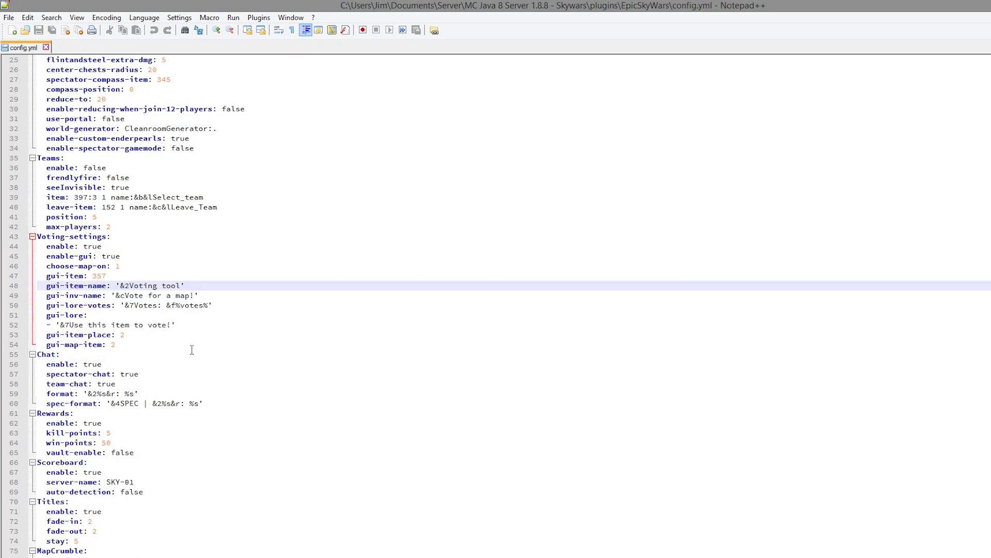
drag(216, 335, 36, 237)
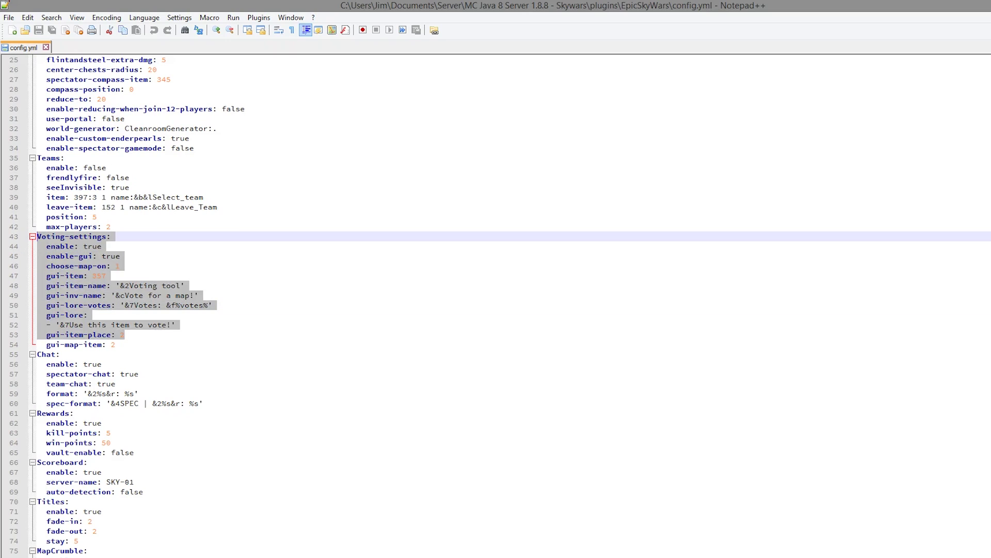
click(176, 332)
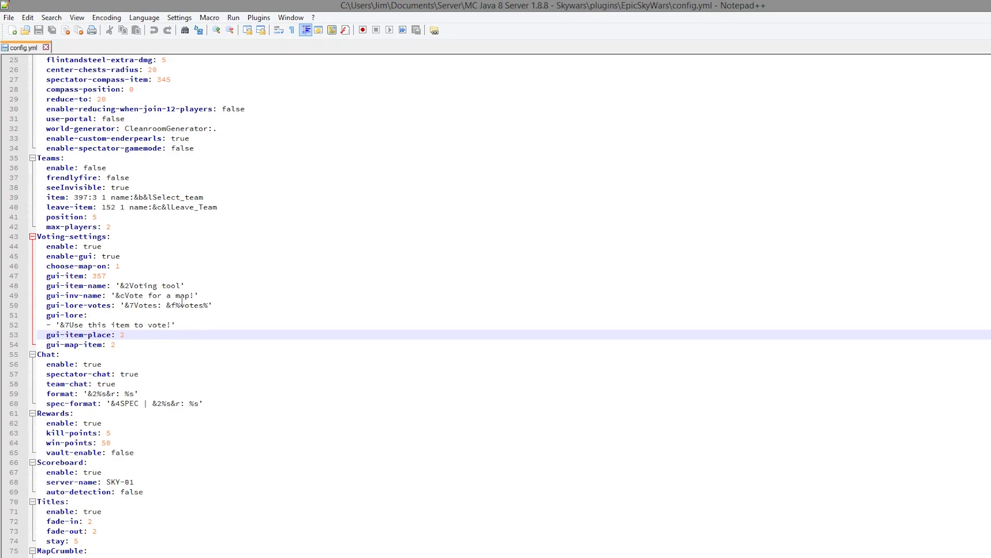
scroll(189, 299, down, 2)
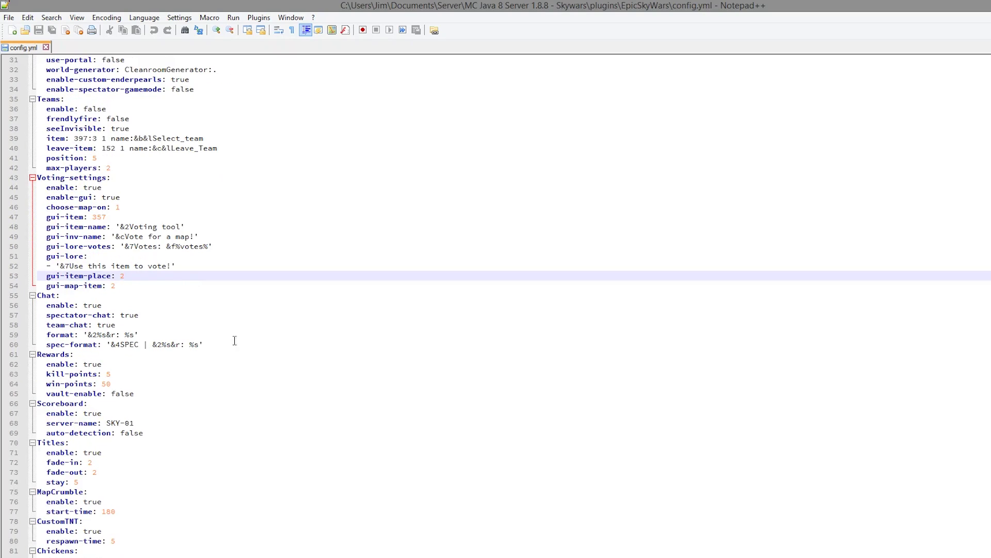
drag(235, 340, 46, 305)
click(116, 326)
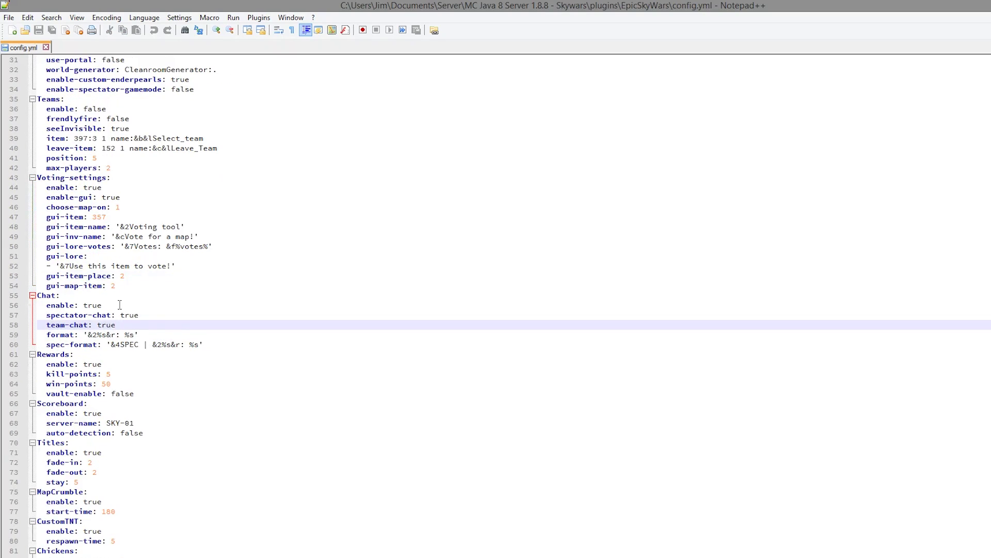
drag(163, 316, 38, 316)
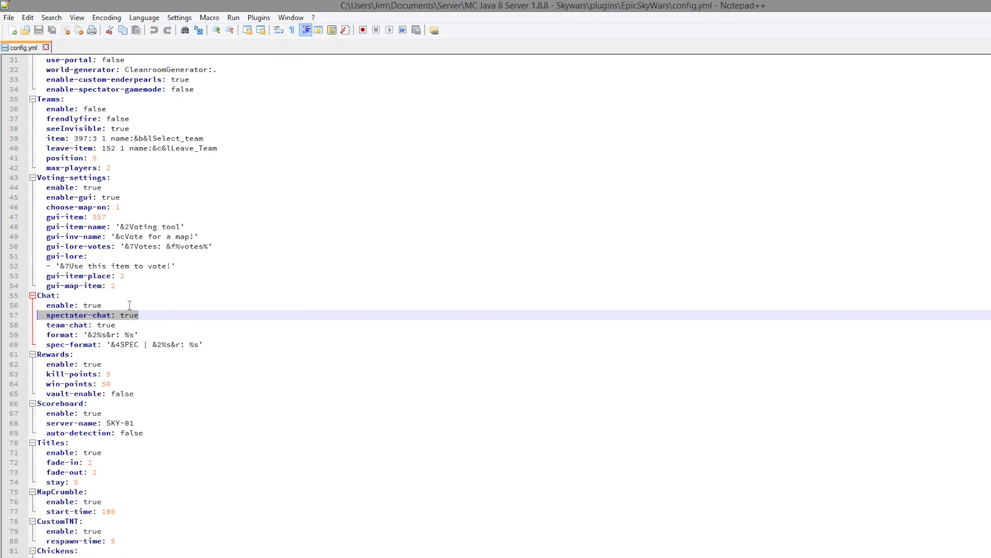
scroll(139, 318, down, 2)
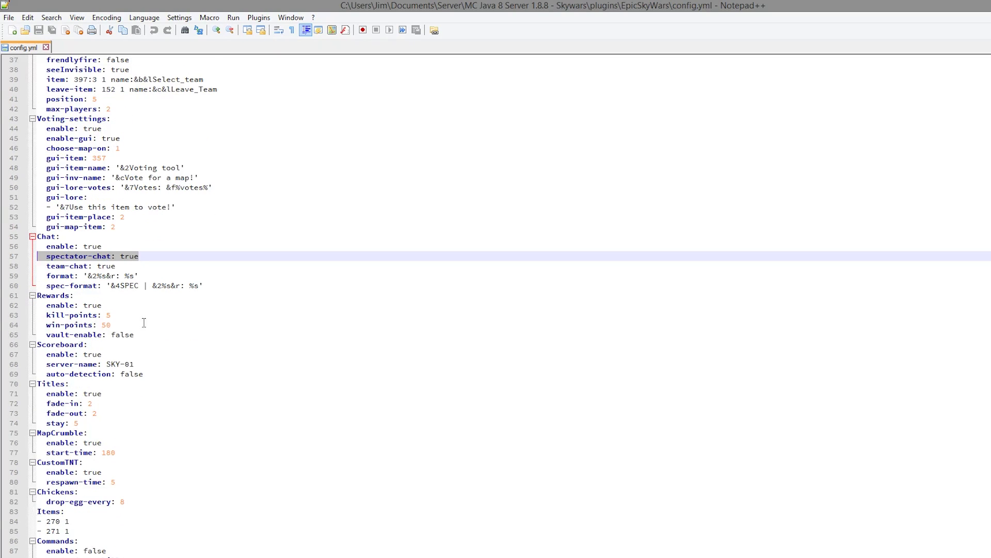
drag(139, 316, 25, 303)
click(128, 318)
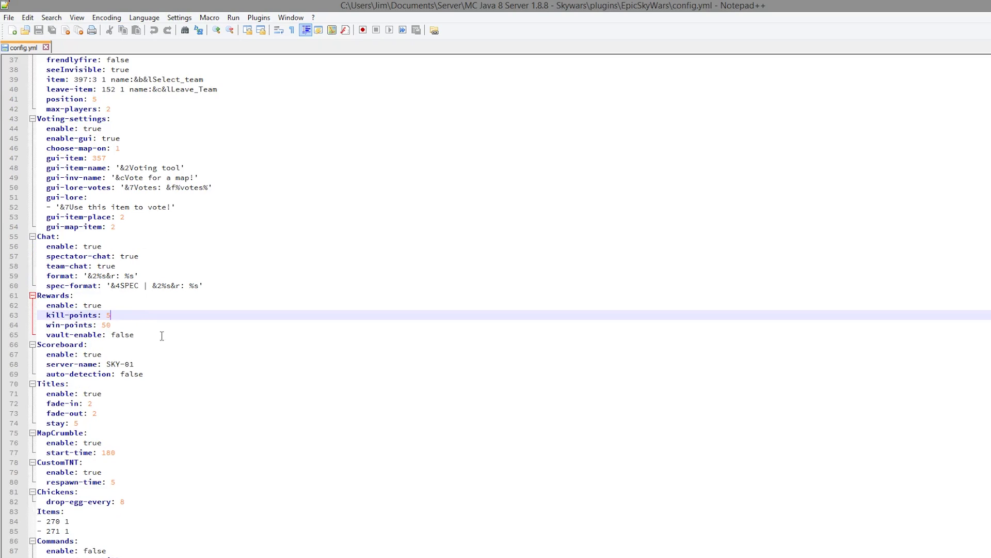
drag(161, 336, 30, 337)
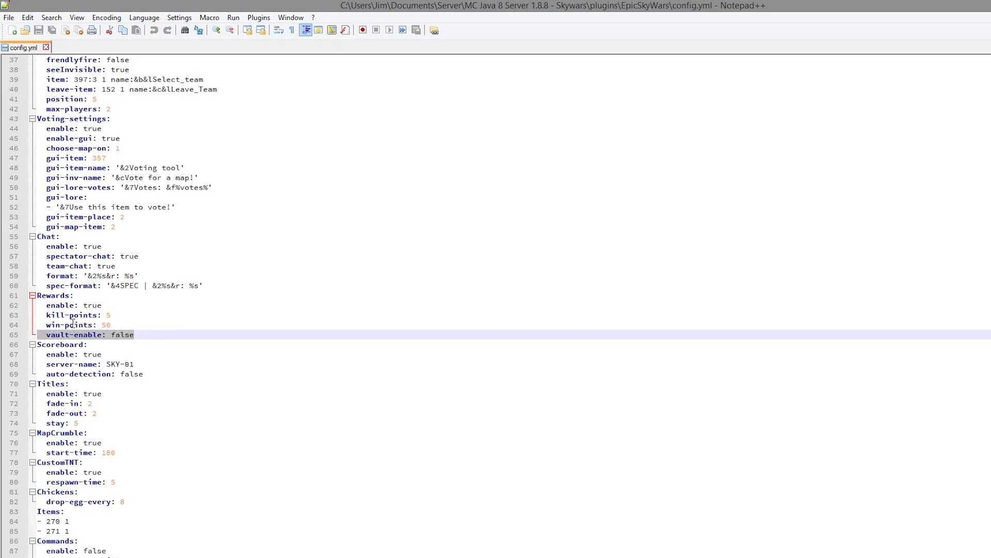
click(104, 325)
scroll(97, 263, down, 2)
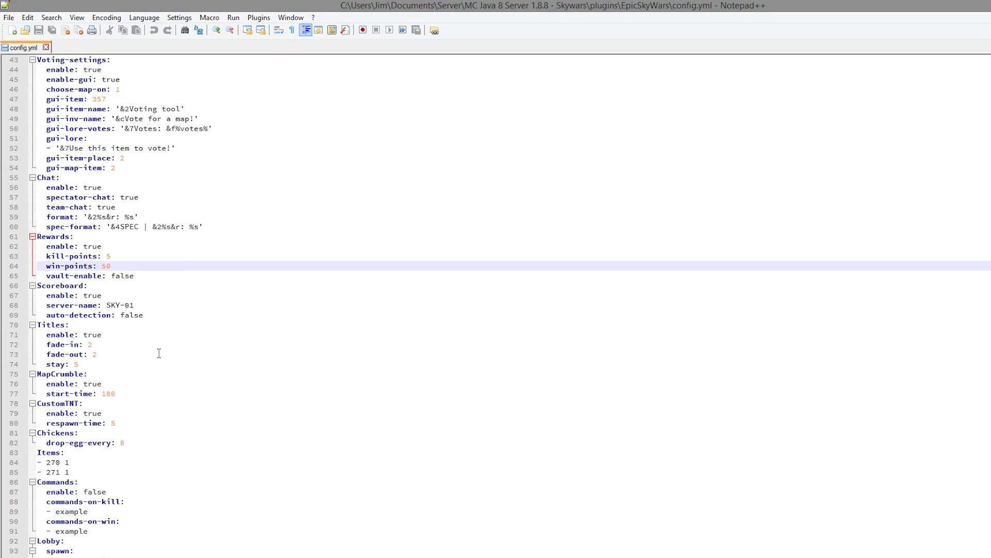
drag(103, 383, 37, 384)
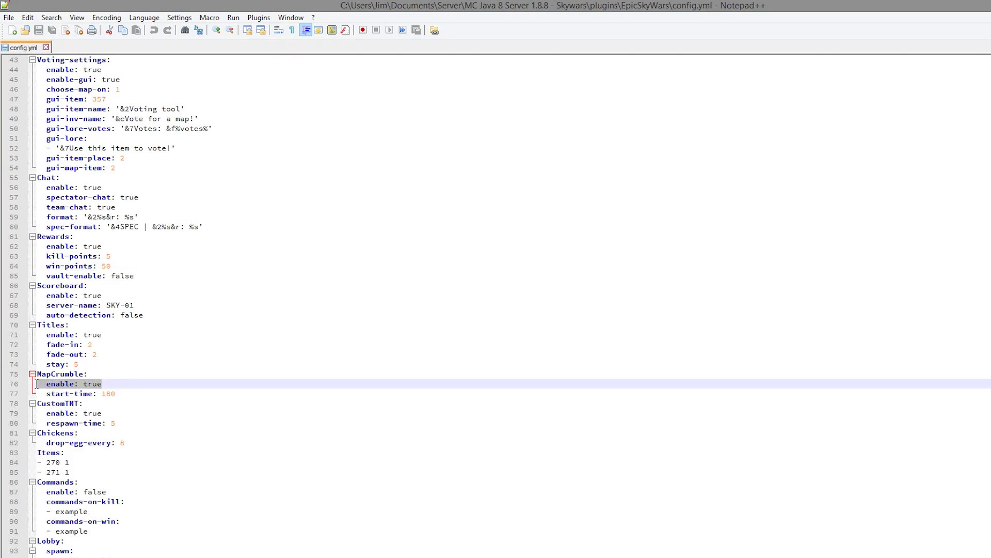
click(100, 385)
drag(125, 395, 102, 394)
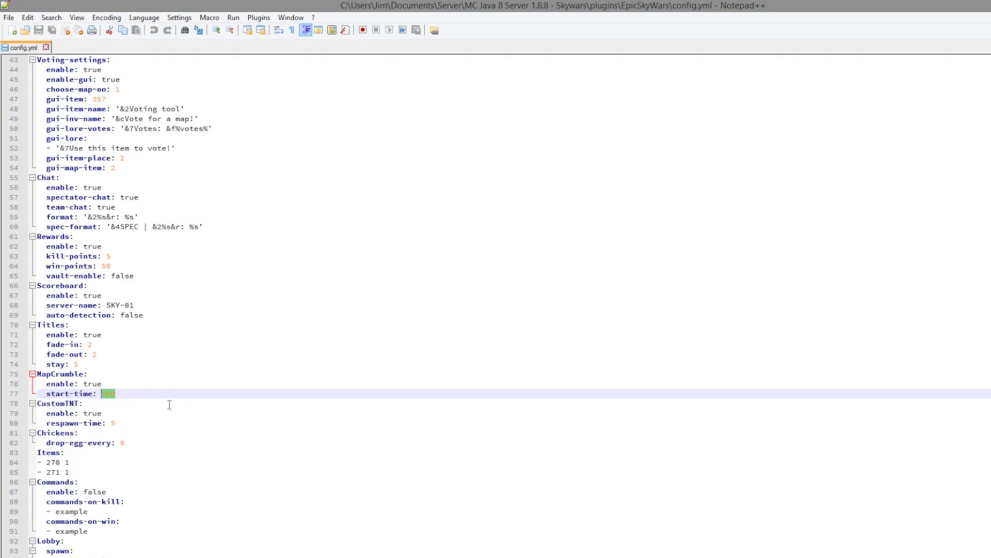
scroll(168, 405, down, 2)
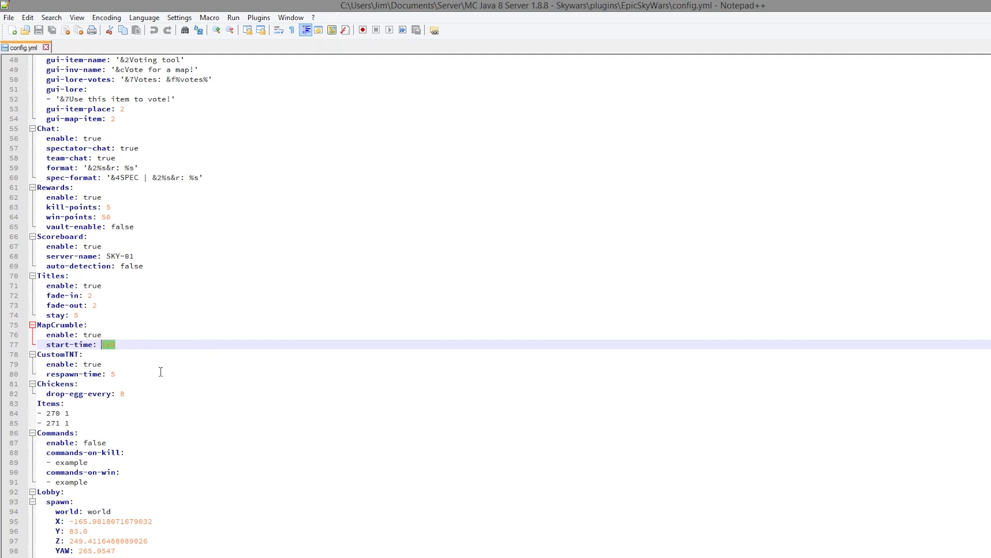
click(11, 362)
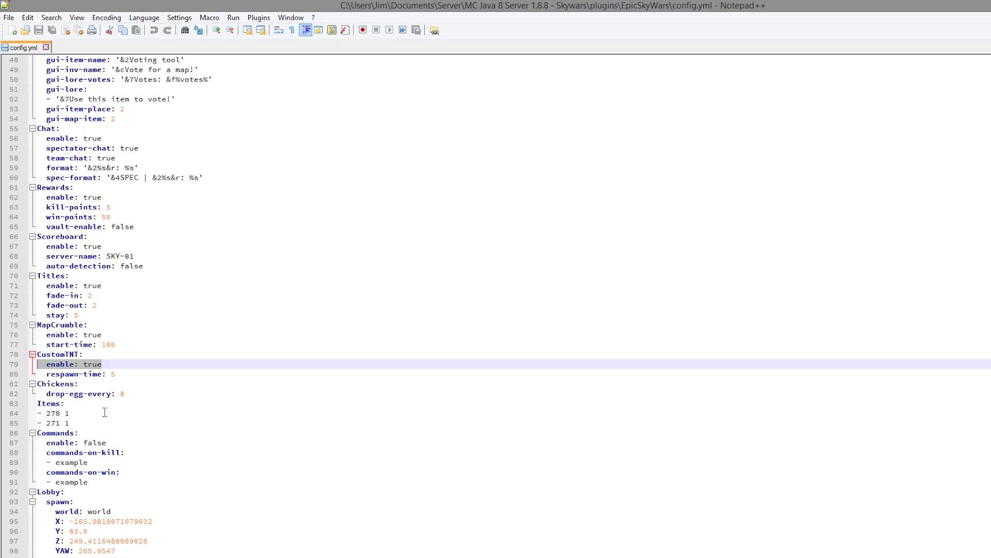
- Change the CustomTNT respawn-time from 5 to 30
double_click(113, 374)
click(149, 376)
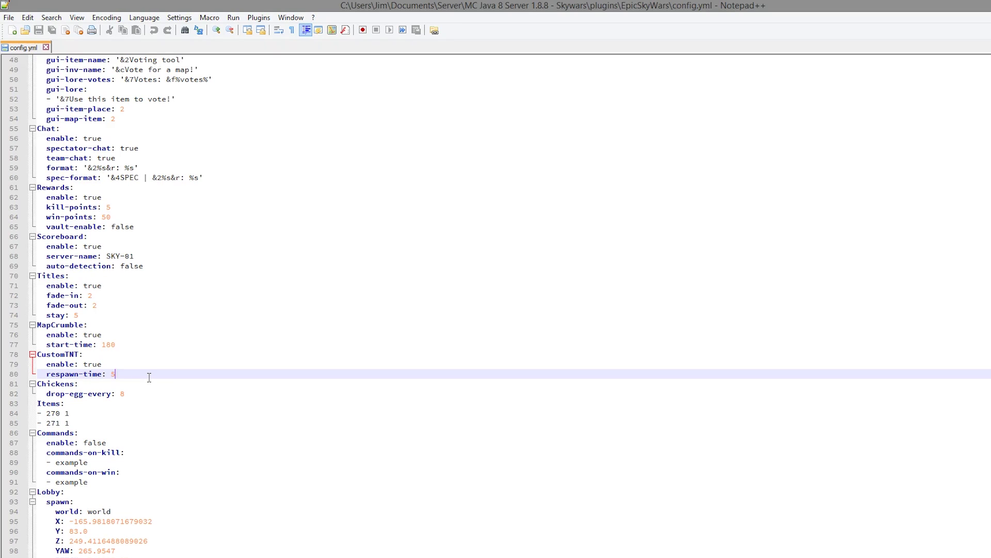
key(BackSpace)
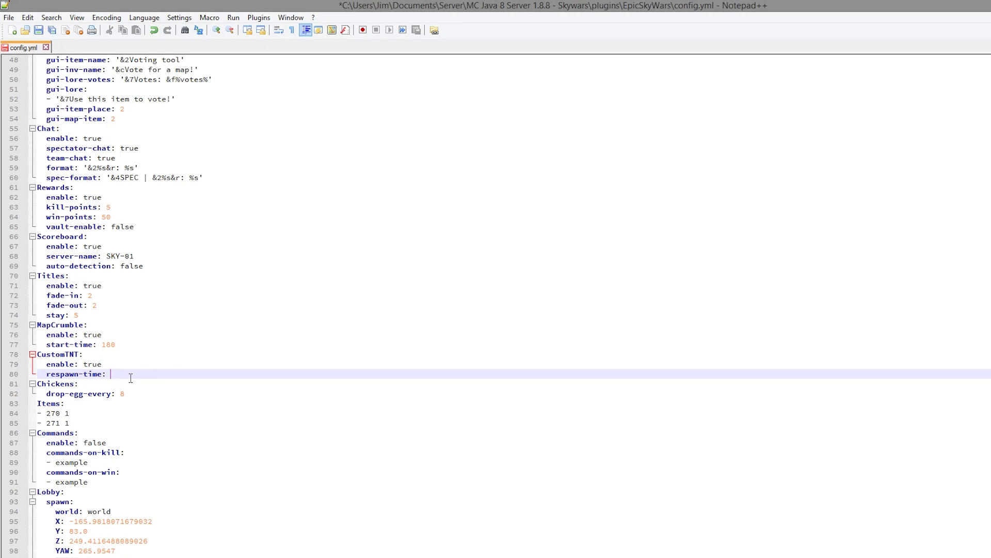
text(30)
- Review the Chickens drop-egg-every, Commands enable and commands-on-win settings
key(ctrl+a)
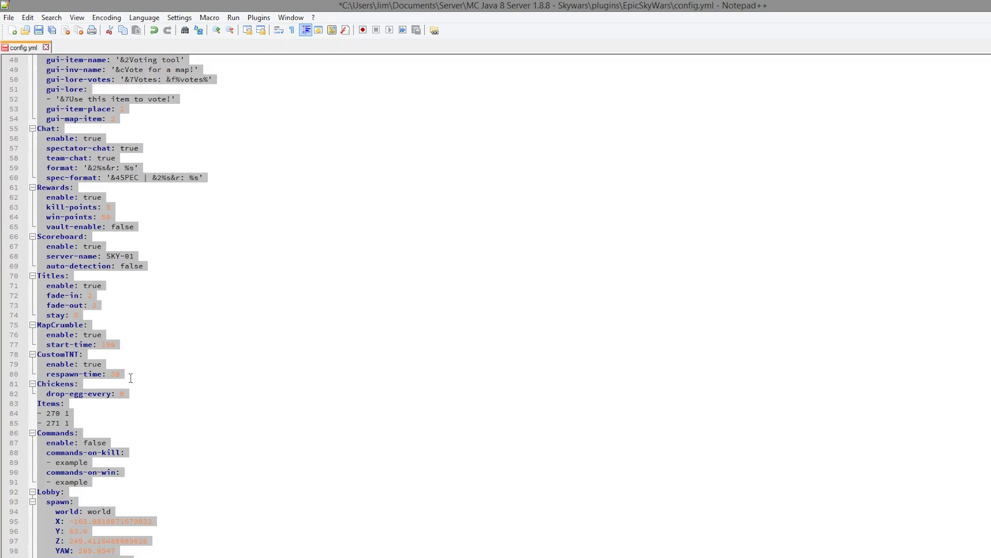
click(130, 378)
drag(126, 394, 5, 386)
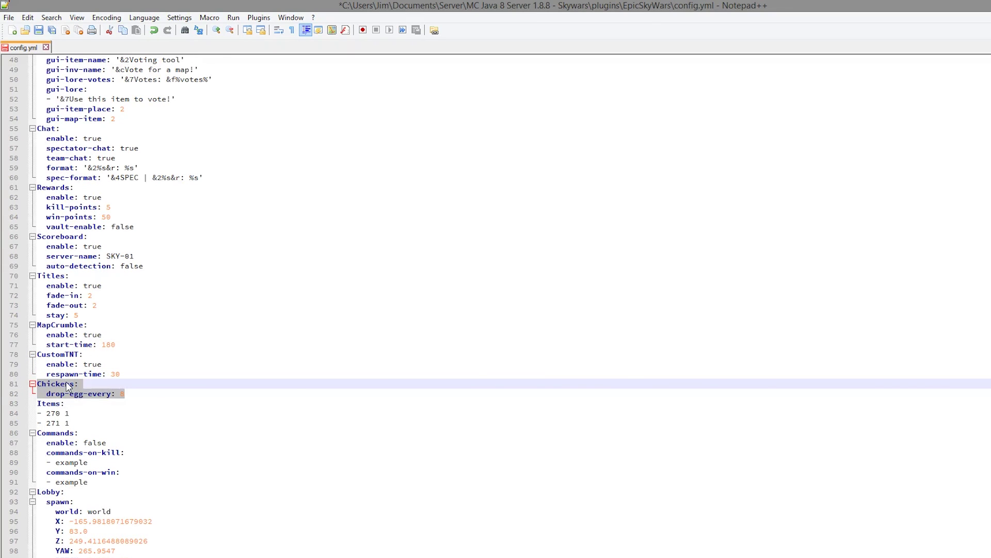
click(137, 391)
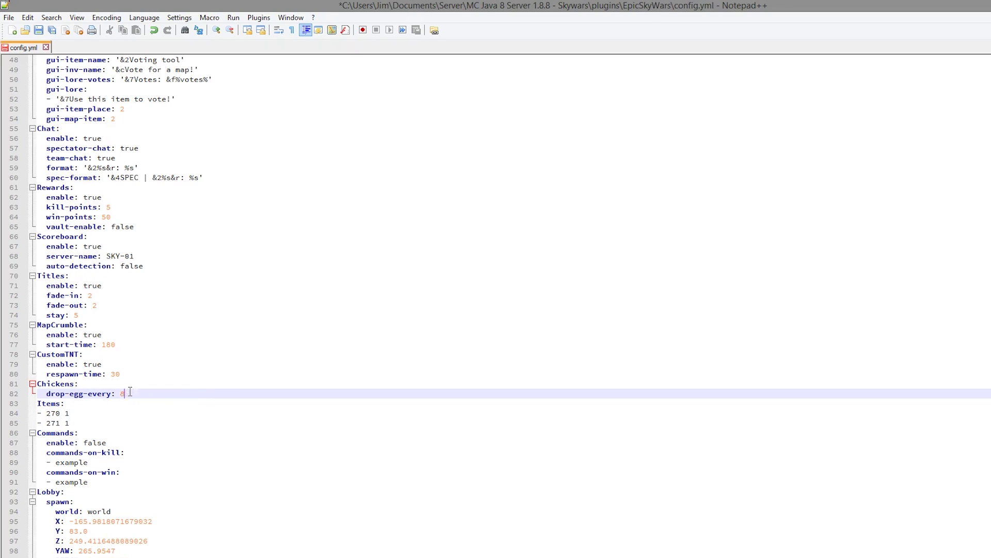
drag(124, 443, 55, 462)
click(127, 441)
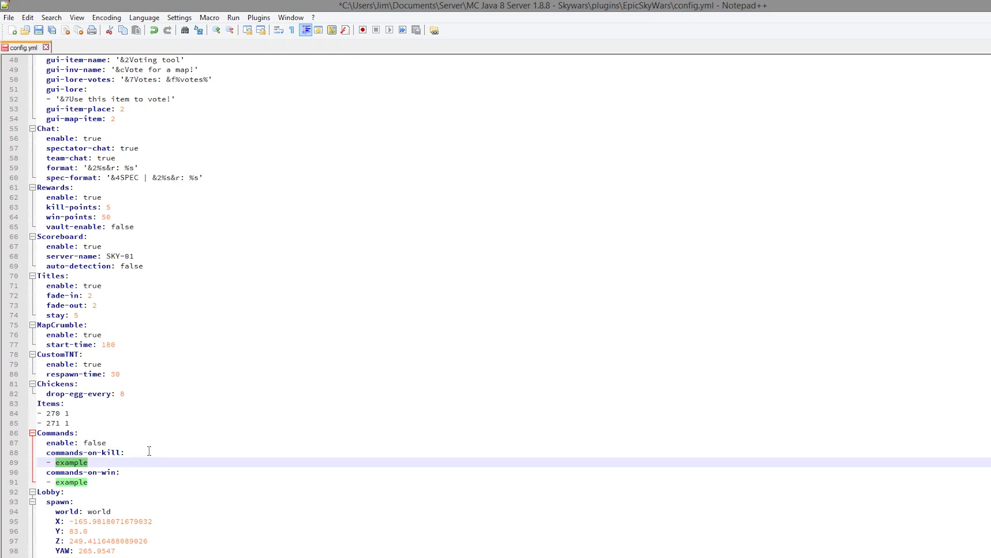
click(114, 489)
drag(100, 485, 56, 488)
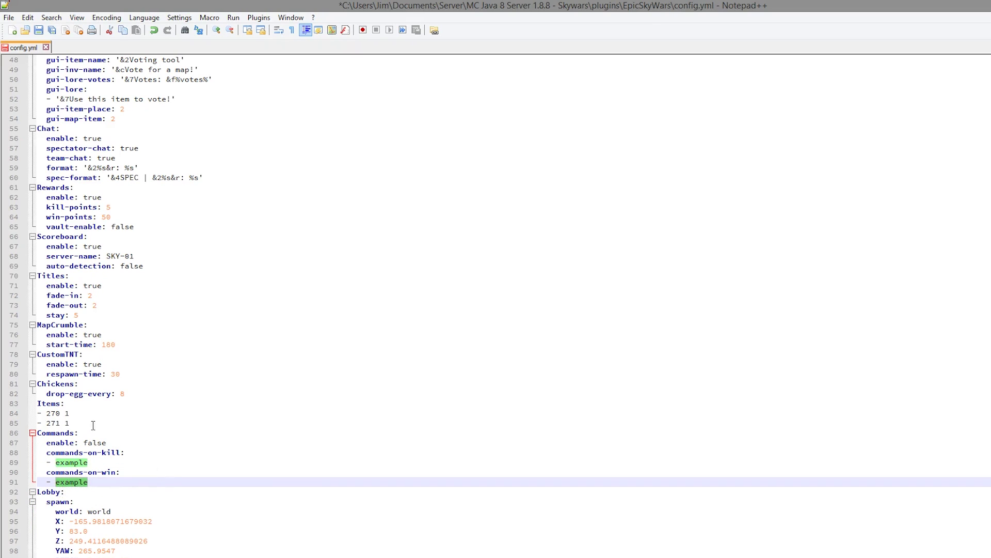
- Save config.yml and open guardians.yml from File Explorer
scroll(148, 402, up, 12)
key(ctrl+s)
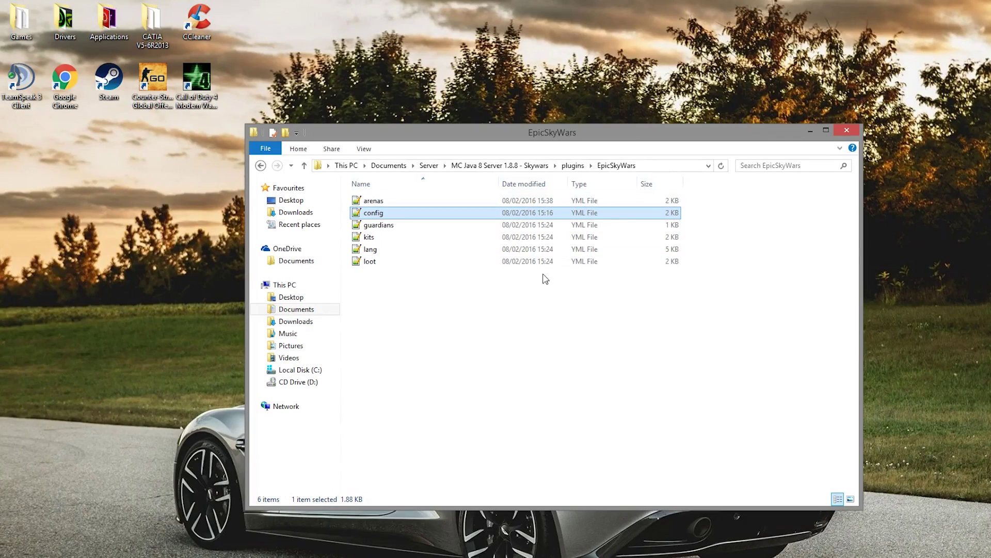
double_click(448, 231)
- Paste a copy of the Defender guardian block below the original and save guardians.yml
drag(210, 266, 38, 99)
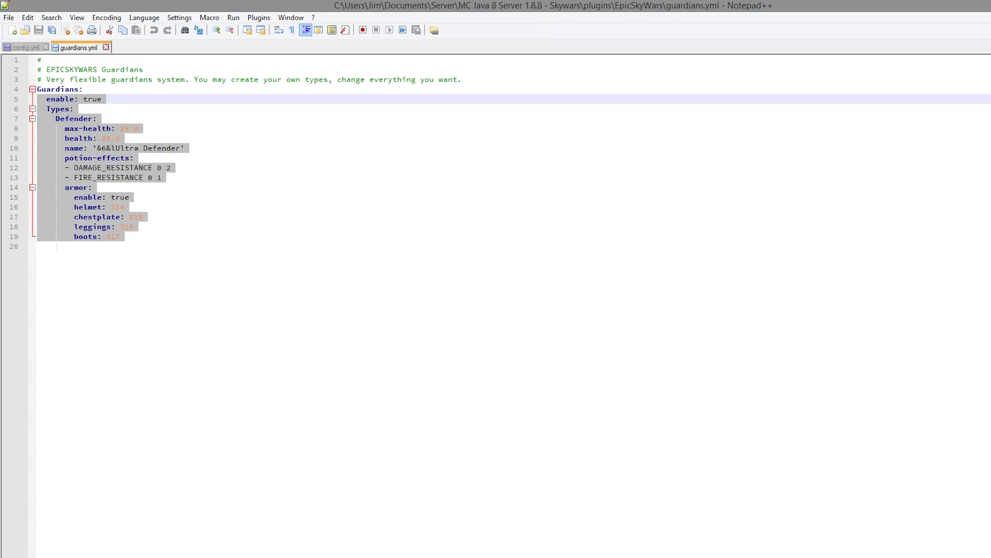
click(158, 237)
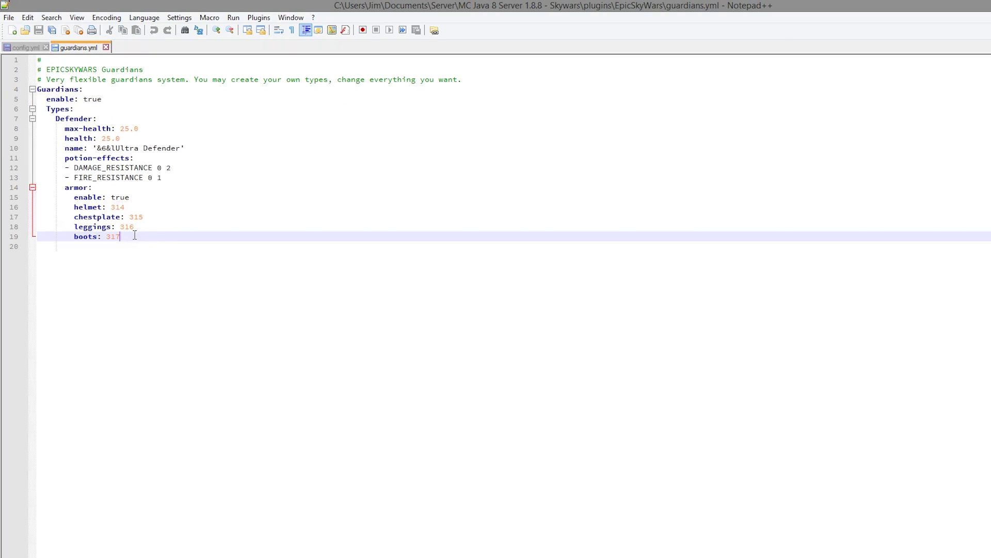
drag(134, 237, 5, 115)
key(ctrl+c)
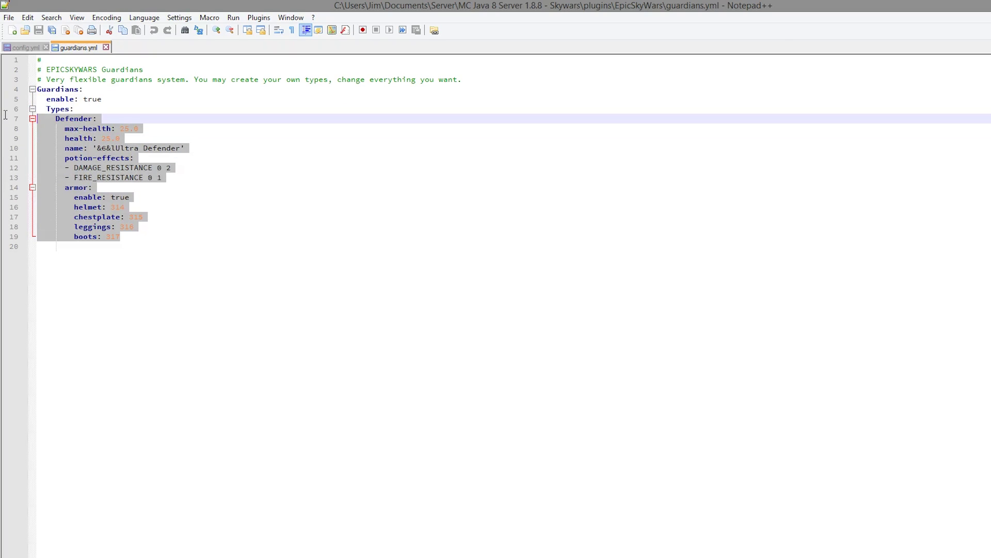
click(135, 237)
key(Return)
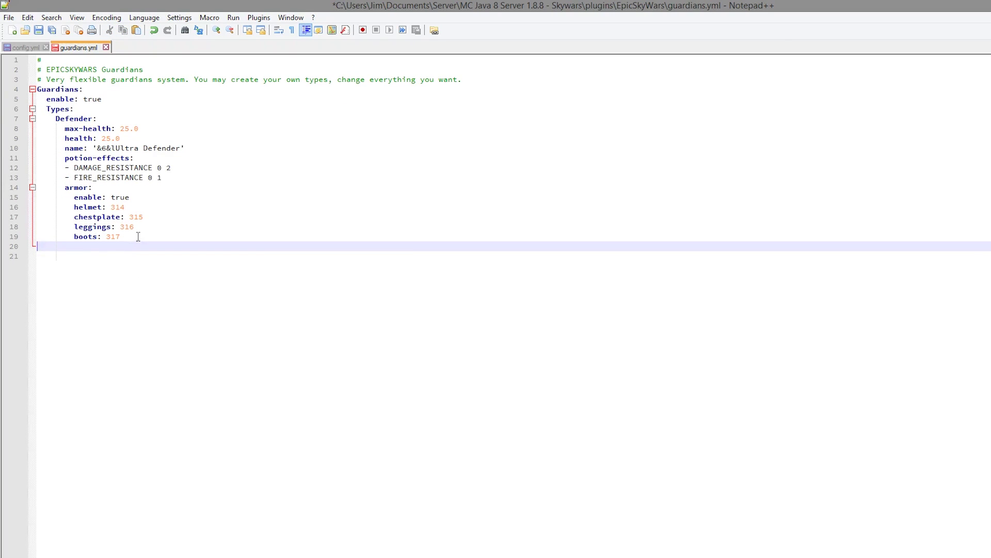
key(ctrl+v)
key(ctrl+s)
- Rename the copied guardian to TANK and set its max-health to 60
double_click(90, 247)
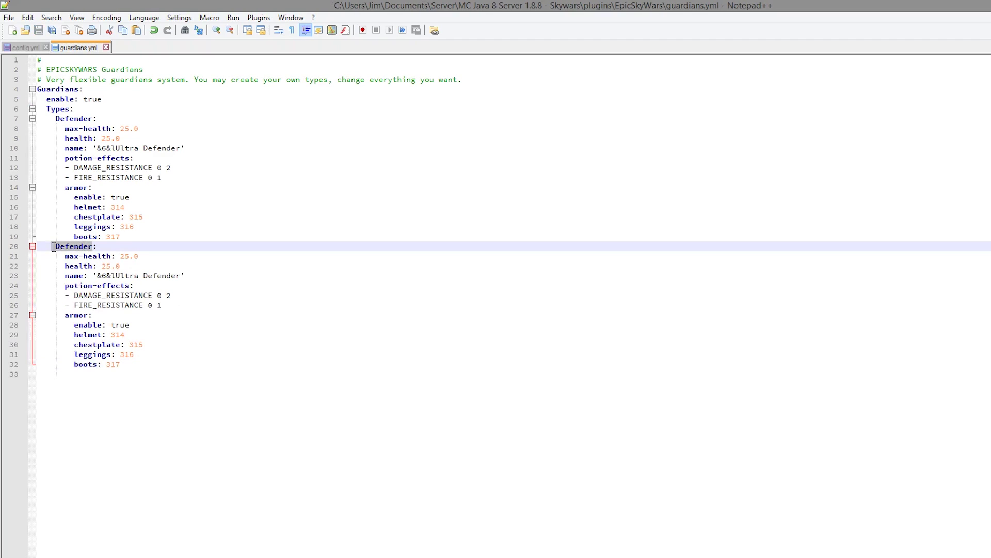
text(TAN)
text(K)
key(ctrl+s)
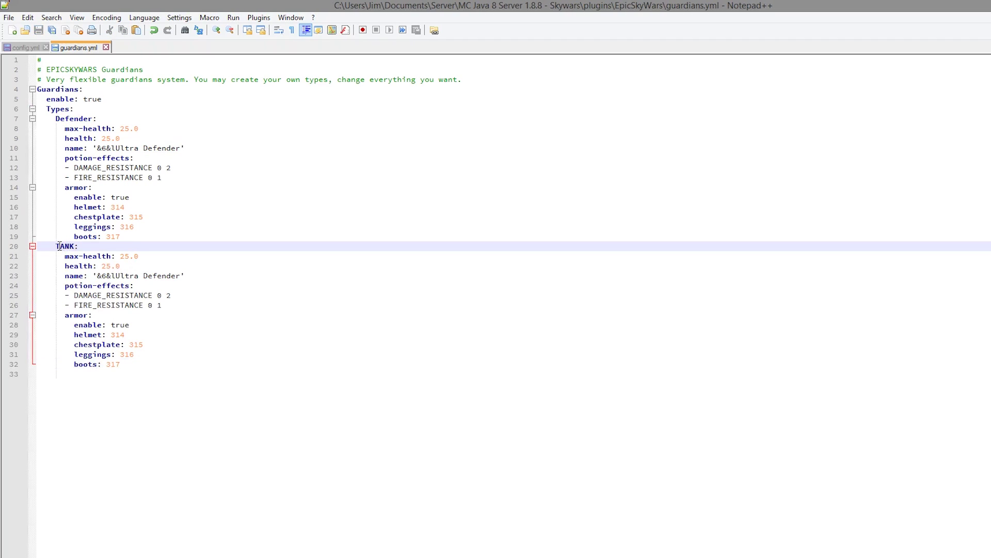
double_click(125, 257)
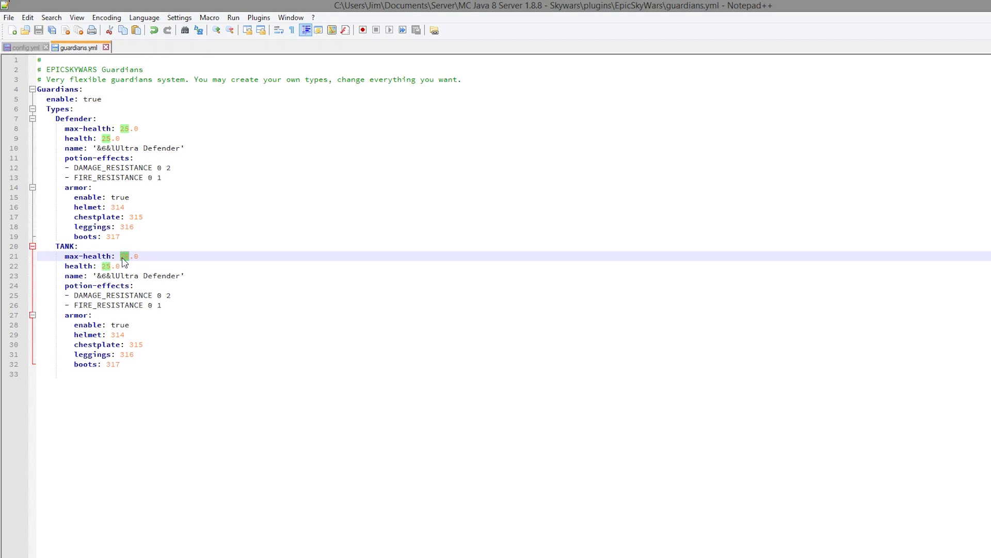
text(60)
key(ctrl+s)
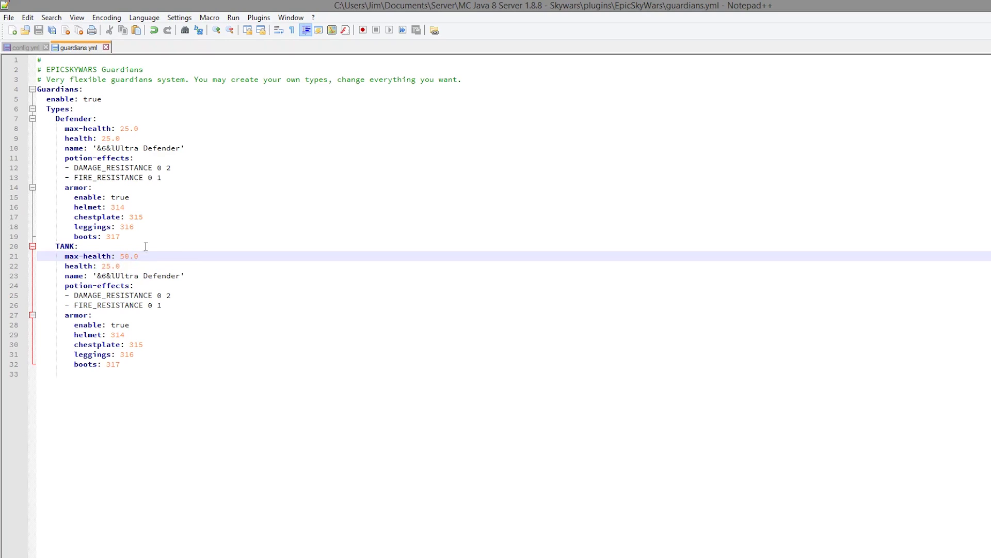
- Set the TANK guardian's health to 50.0 and save
click(154, 140)
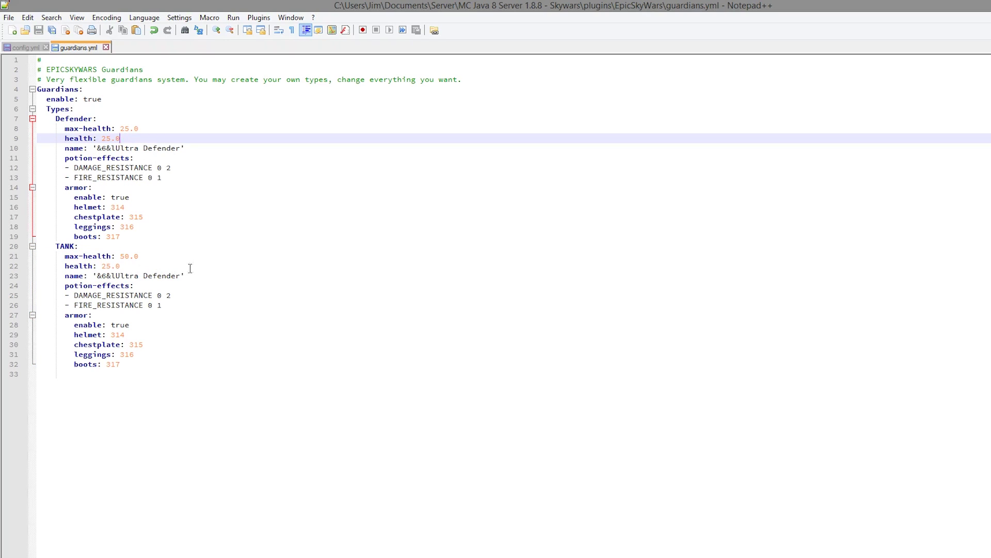
drag(111, 266, 103, 266)
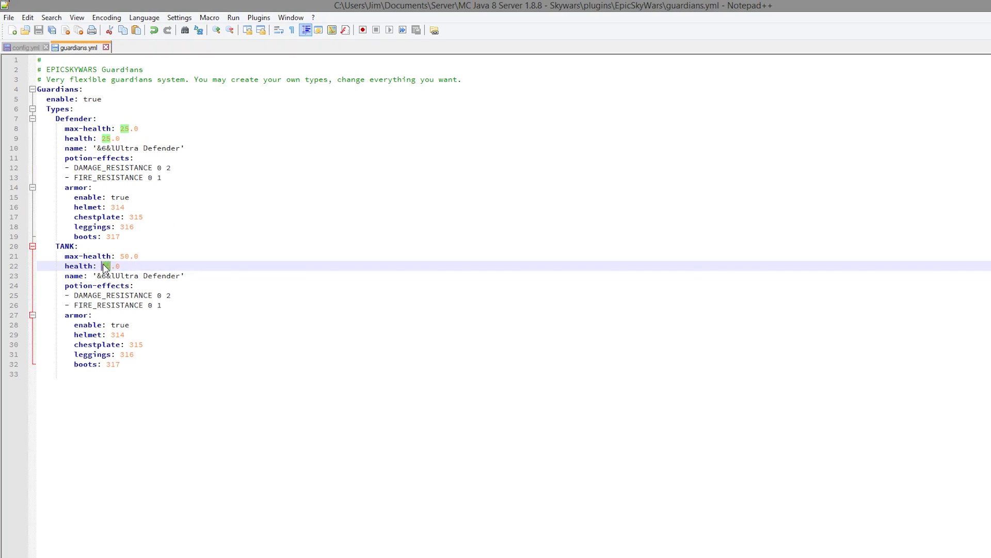
text(50)
key(ctrl+s)
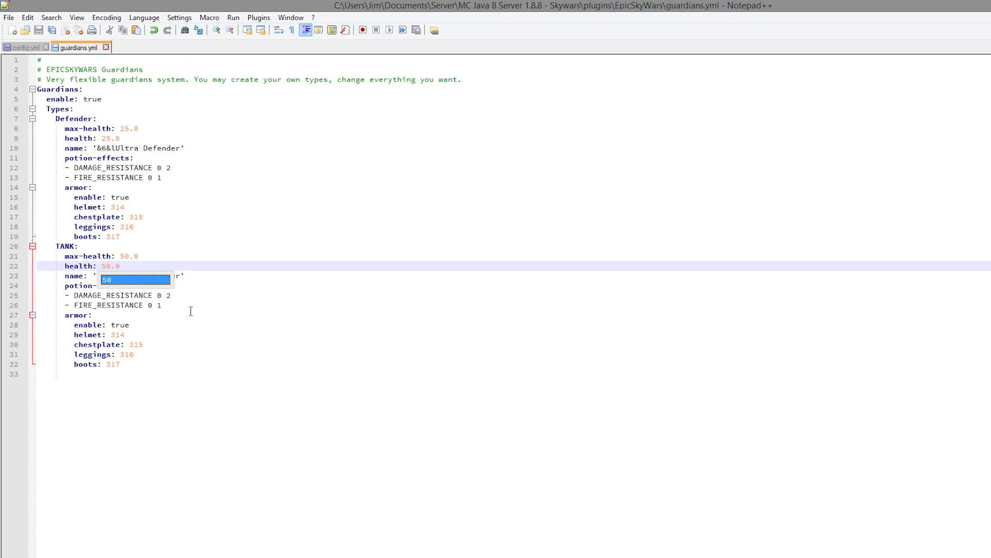
- Change the TANK's display name to the green '&a&lUltra TANK'
drag(182, 305, 24, 298)
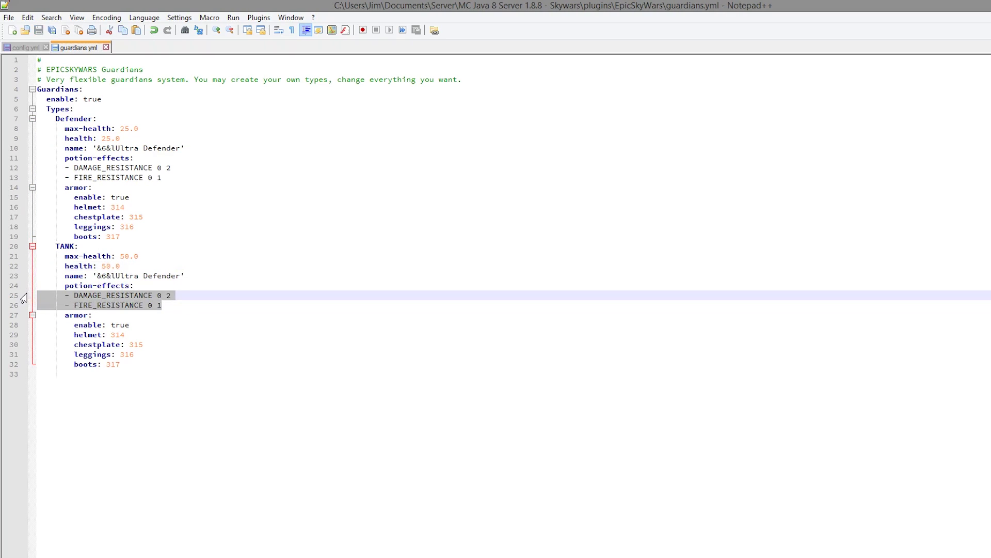
drag(144, 275, 179, 274)
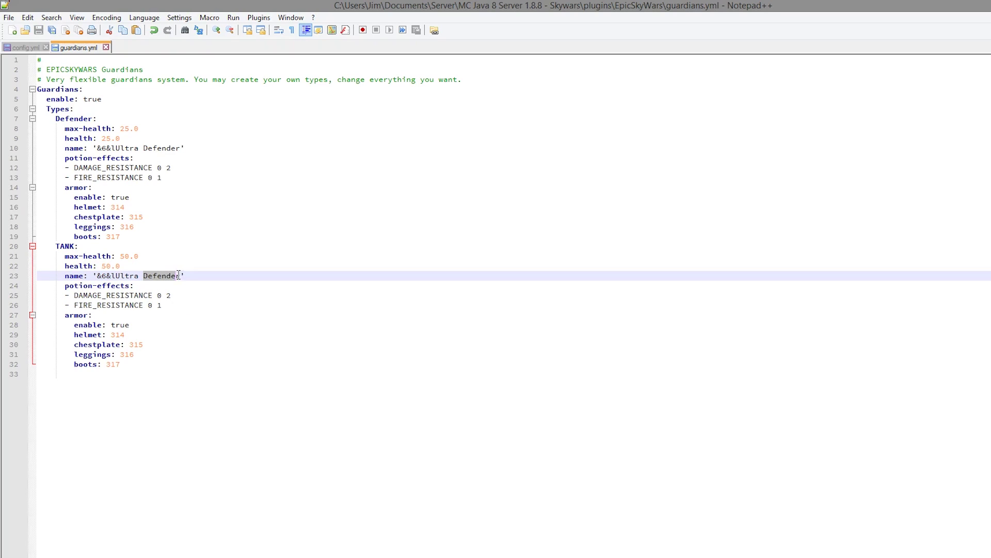
text(TANK)
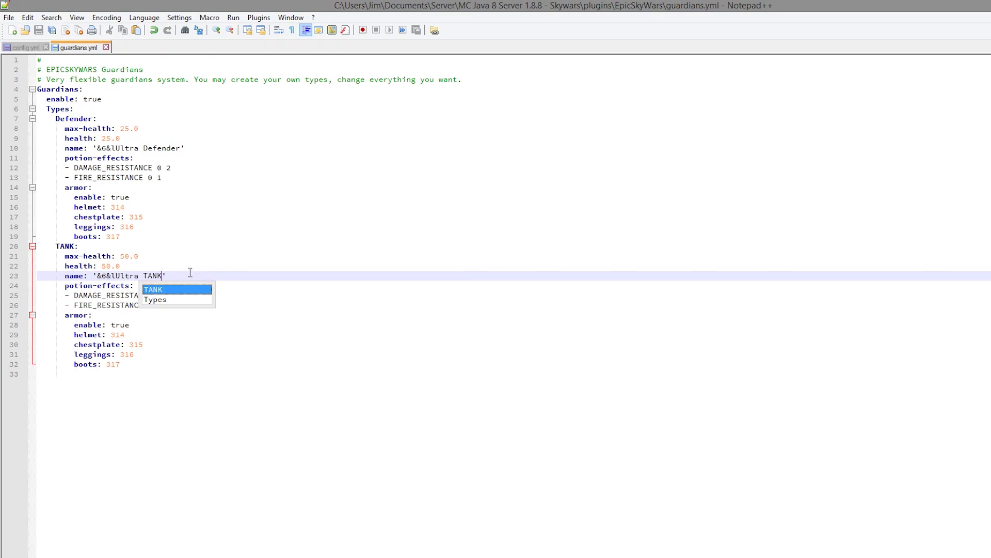
double_click(103, 275)
text(a)
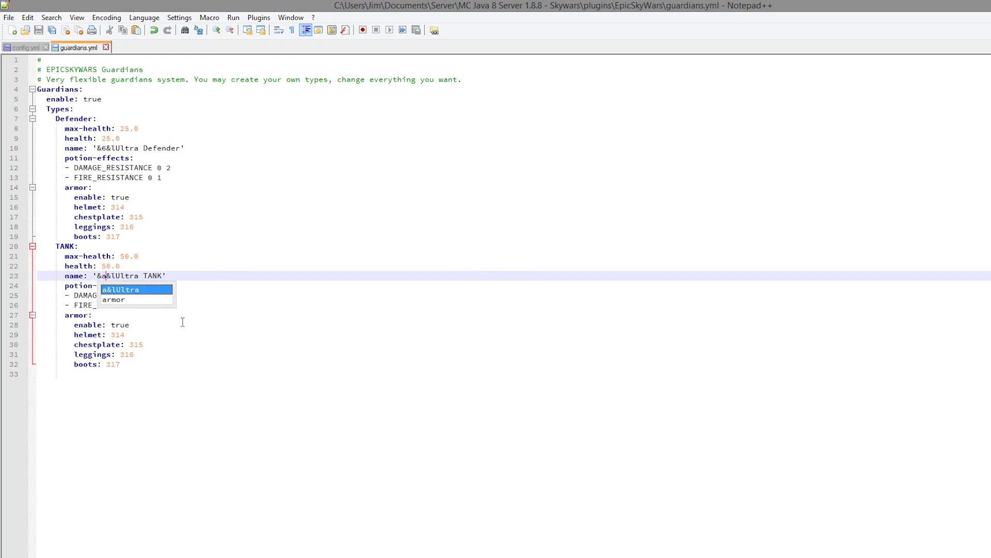
click(176, 326)
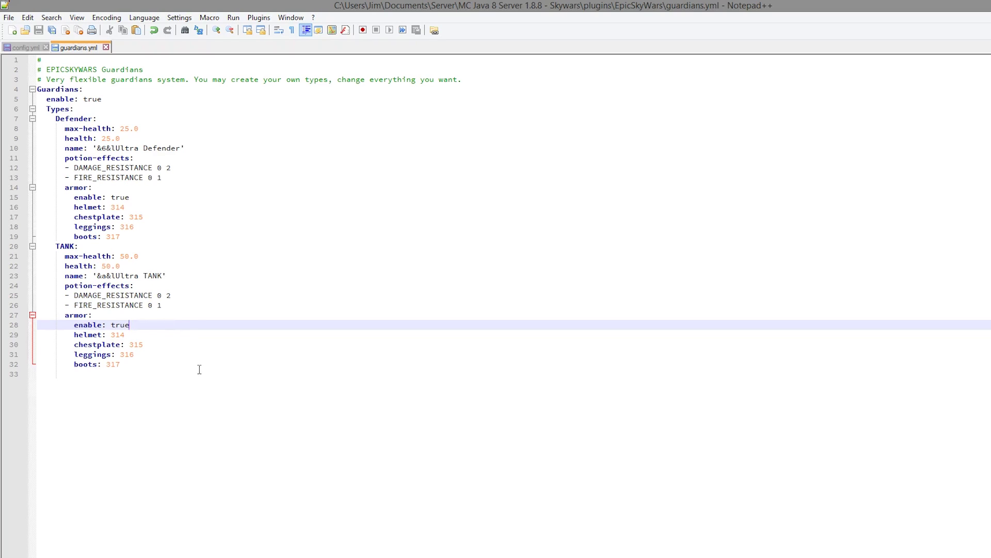
- Review the TANK guardian's settings and armour lines
drag(155, 365, 37, 69)
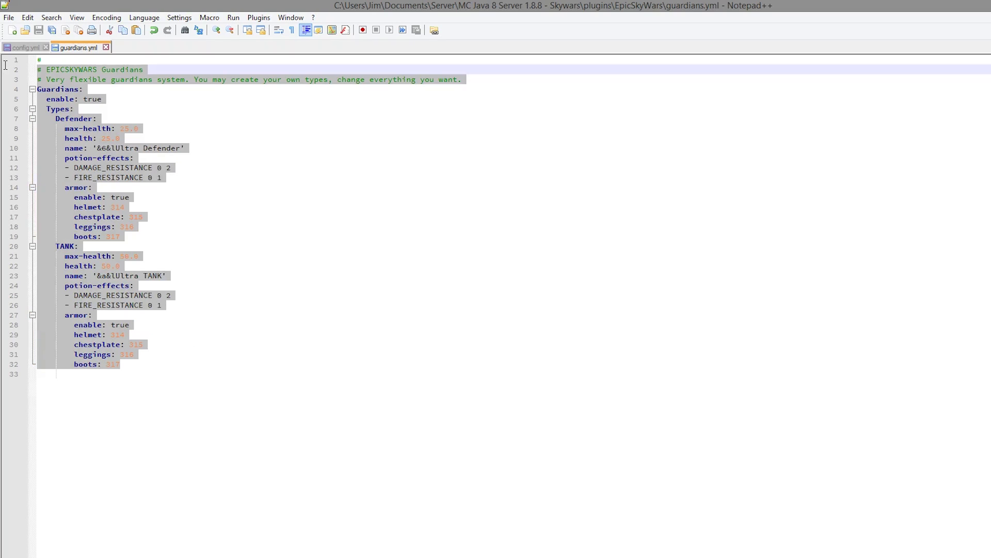
click(250, 343)
mouse_move(155, 365)
mouse_down()
mouse_move(192, 357)
mouse_move(134, 227)
mouse_move(70, 258)
mouse_move(72, 341)
mouse_up()
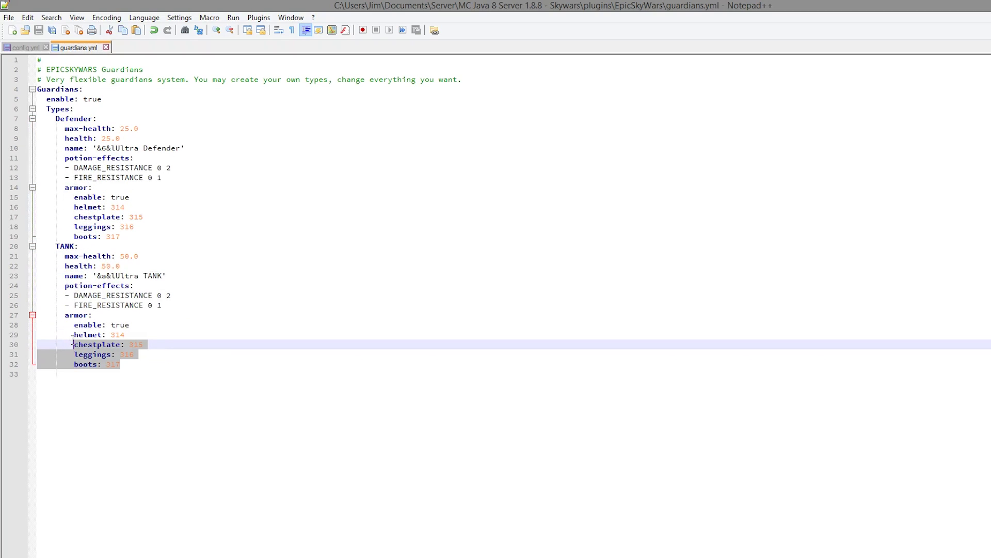
click(133, 334)
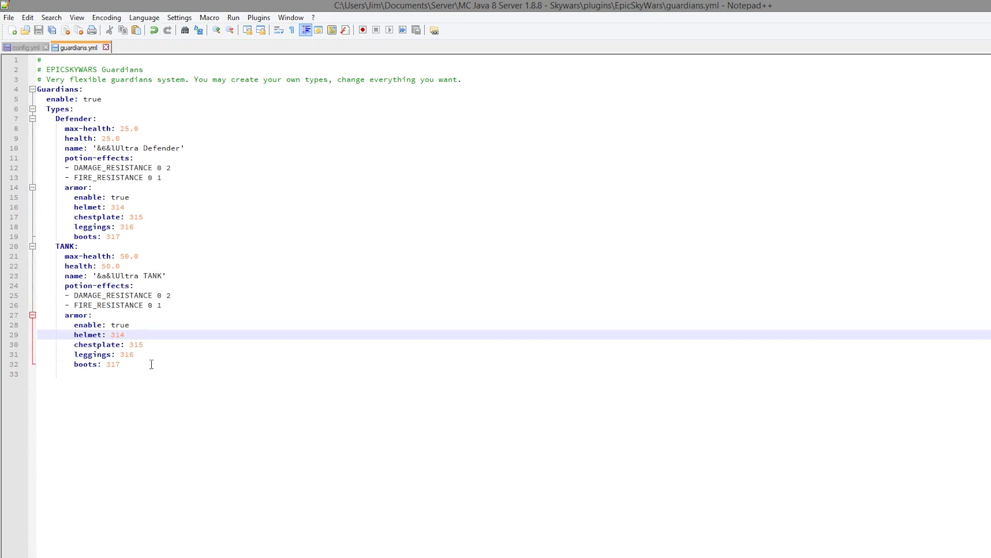
drag(149, 365, 106, 368)
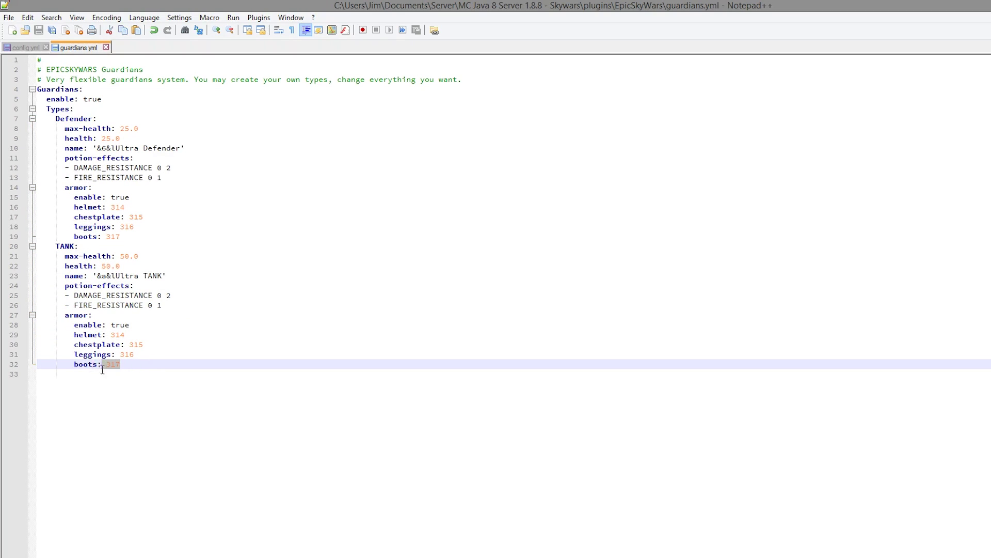
drag(179, 366, 37, 325)
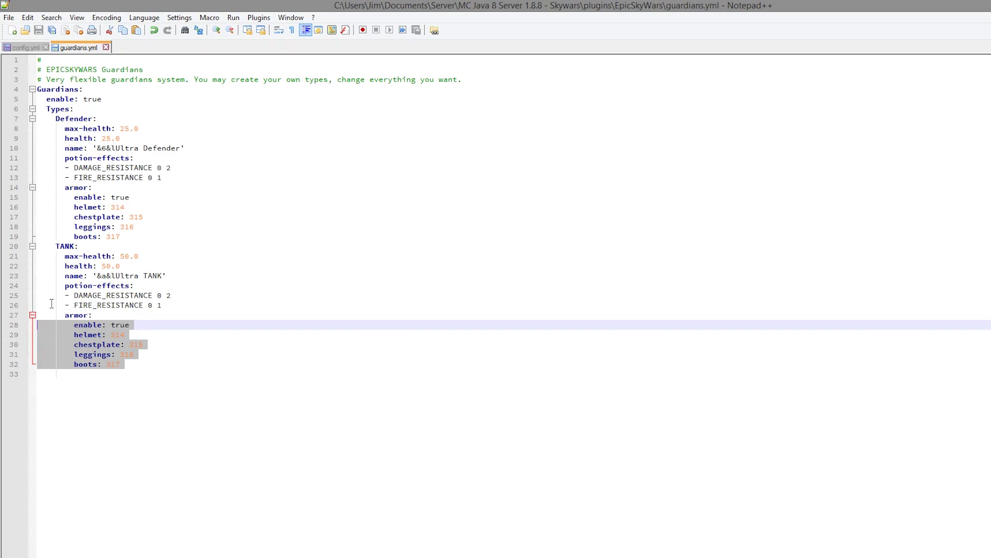
click(124, 335)
- Close guardians.yml and config.yml, saving the config, quit Notepad++ and select kits.yml
click(106, 47)
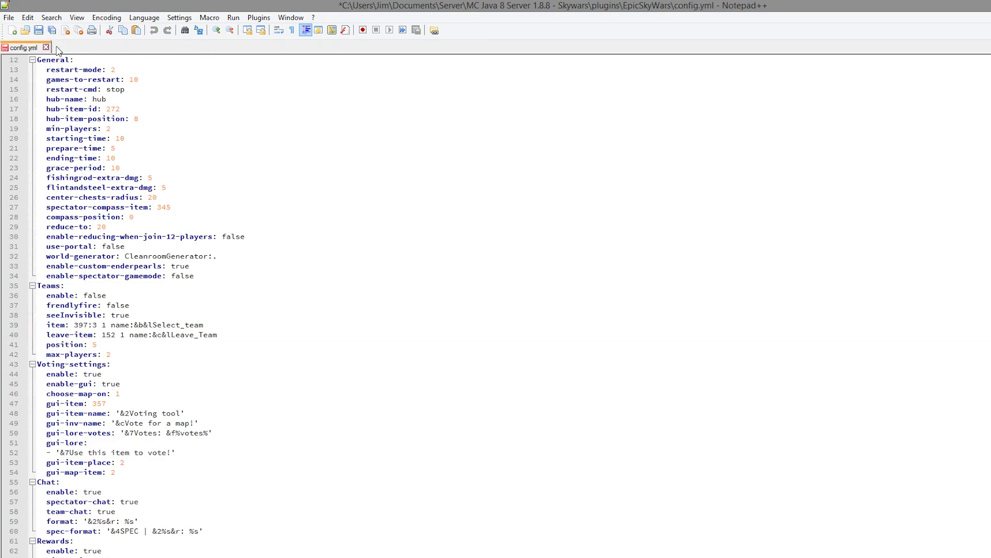
click(46, 47)
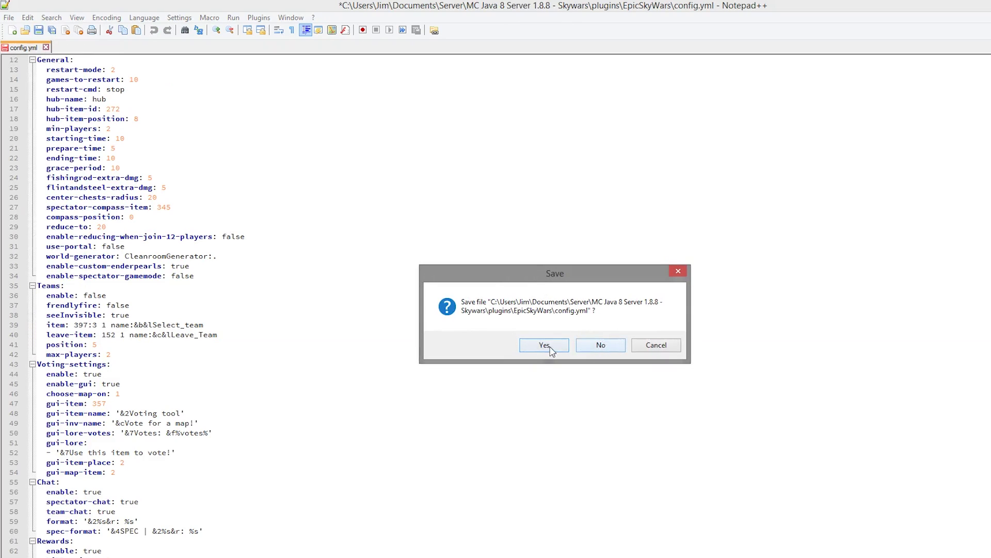
click(544, 345)
key(alt+F4)
click(393, 243)
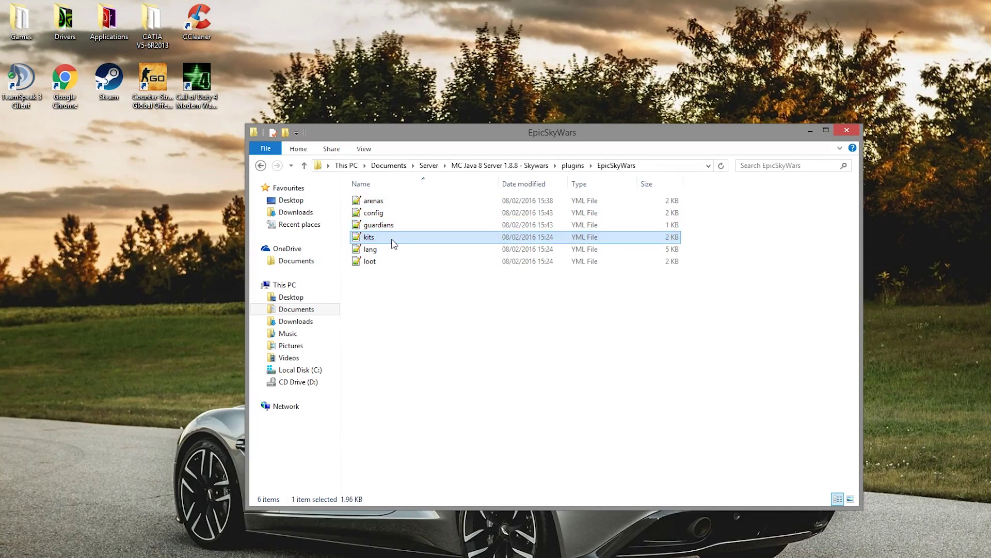
- Open kits.yml, paste a copy of the Miner kit below the original, and save
double_click(392, 243)
scroll(416, 297, down, 1)
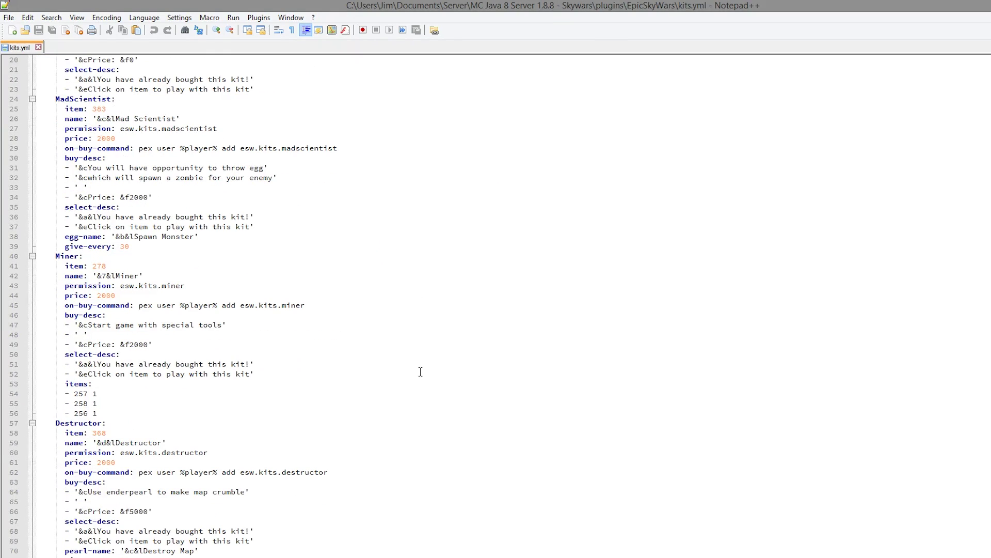
drag(106, 415, 37, 256)
key(ctrl+c)
click(159, 412)
key(Return)
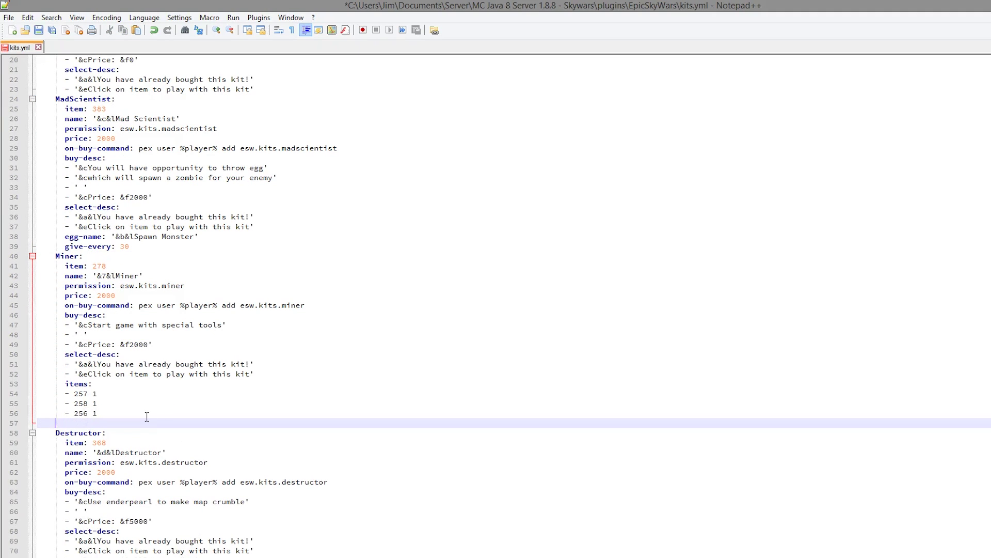
key(ctrl+v)
key(ctrl+s)
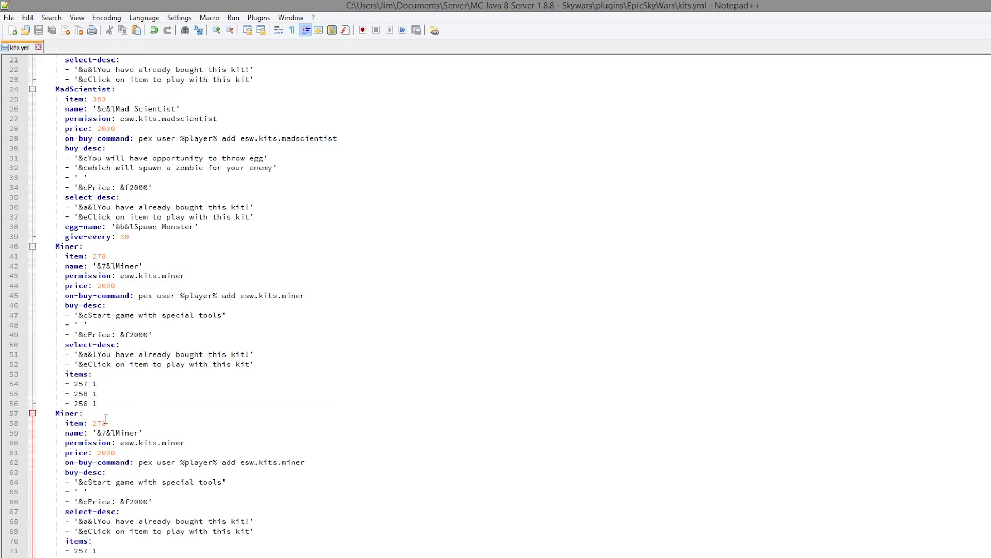
- Rename the copied kit to TEST and save kits.yml
scroll(104, 410, down, 1)
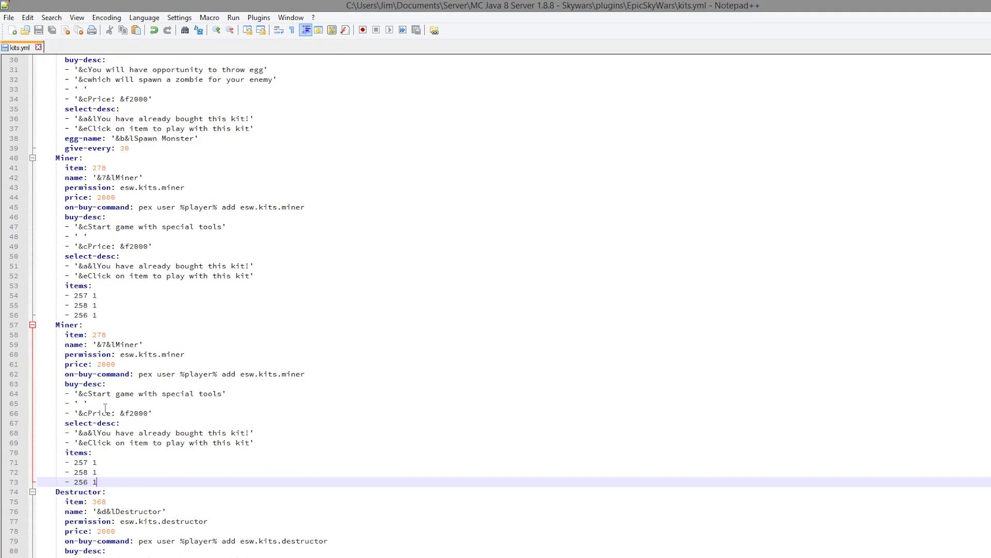
double_click(60, 325)
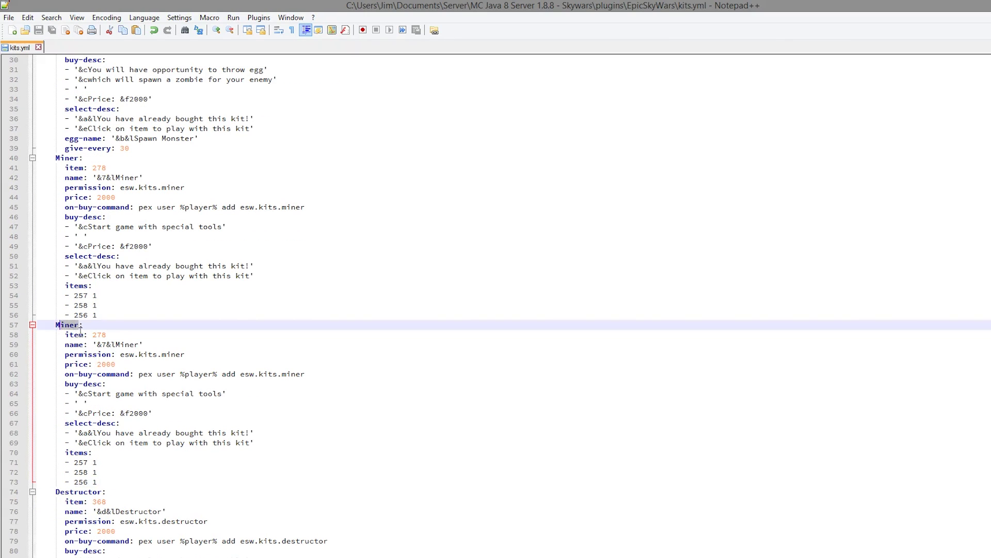
text(T)
key(BackSpace)
text(TEST:)
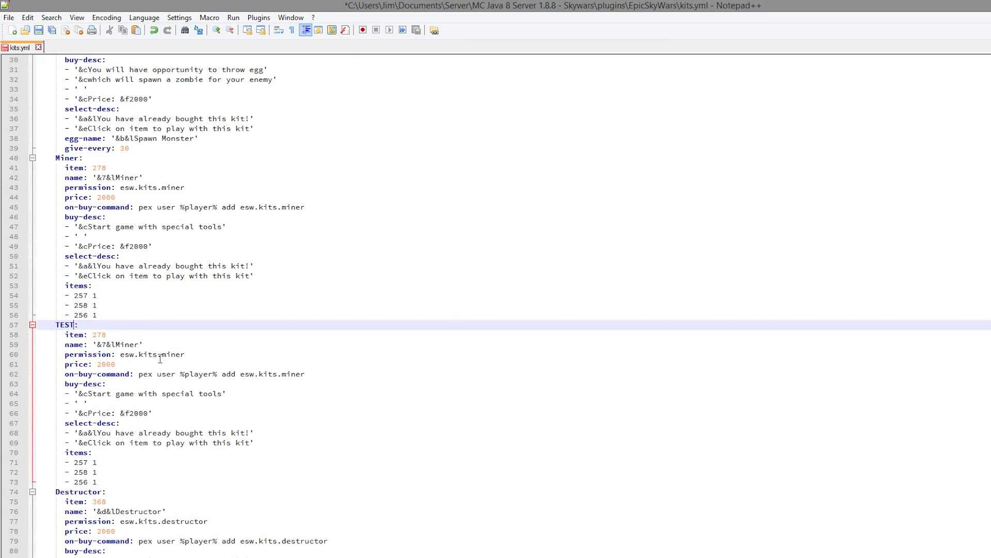
key(ctrl+s)
- Review the TEST kit's price value and its price description line
click(114, 336)
click(137, 364)
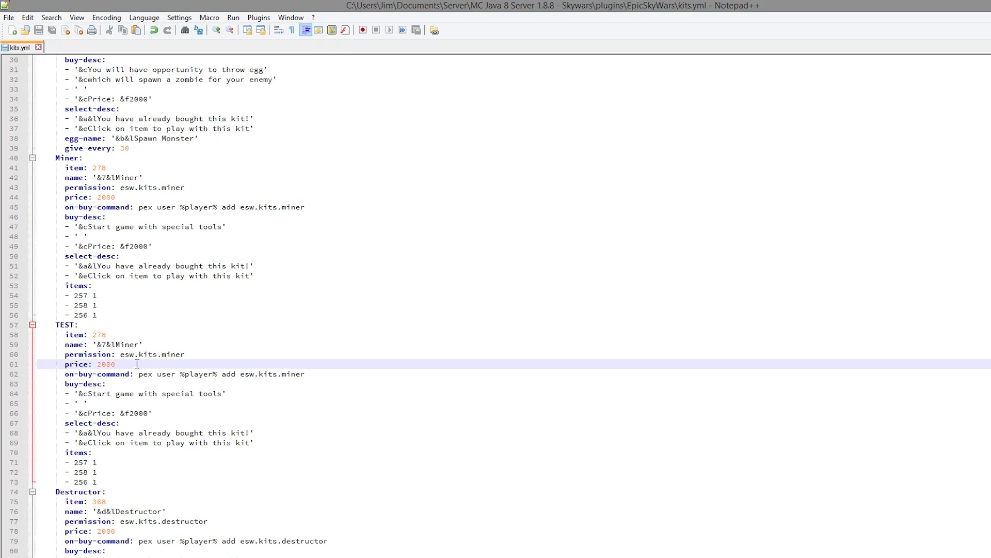
drag(137, 364, 51, 364)
drag(168, 413, 16, 413)
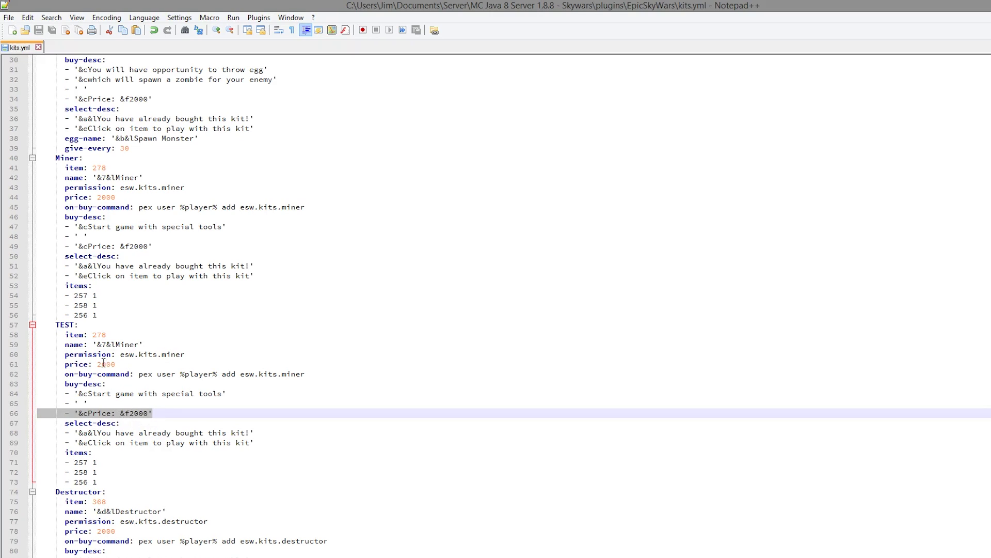
click(145, 413)
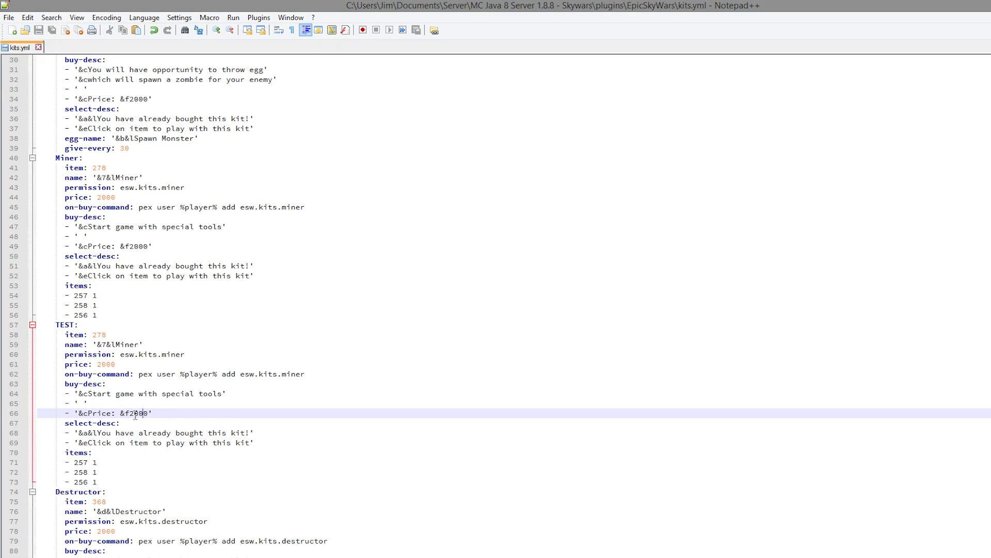
- Review the TEST kit's item list, permission line and the kits enable setting
scroll(185, 425, down, 2)
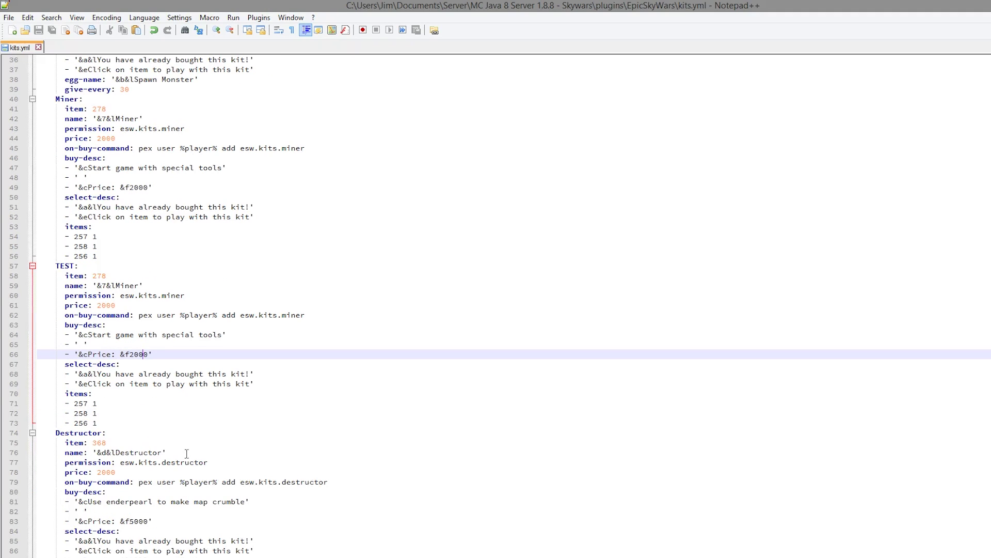
drag(116, 426, 15, 395)
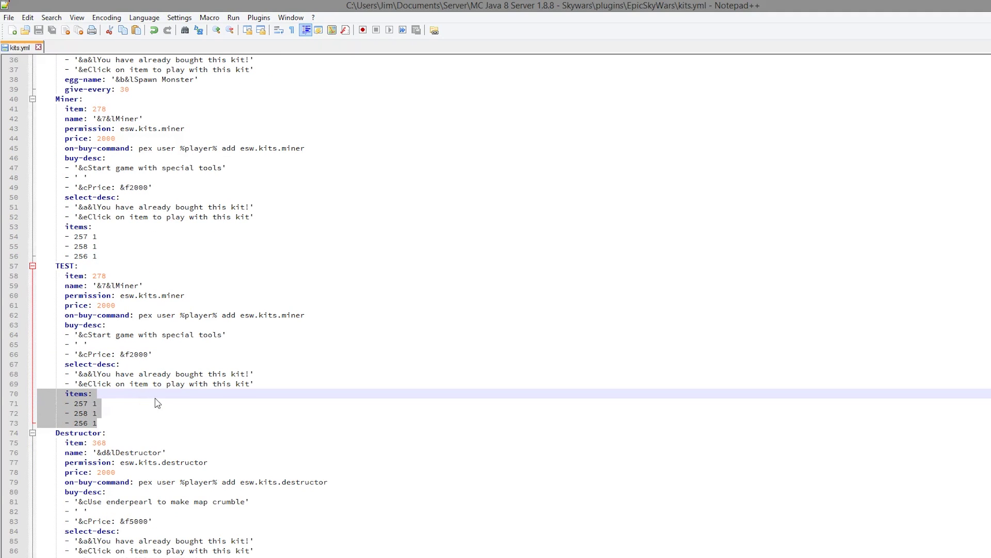
drag(218, 292, 13, 300)
scroll(231, 381, down, 1)
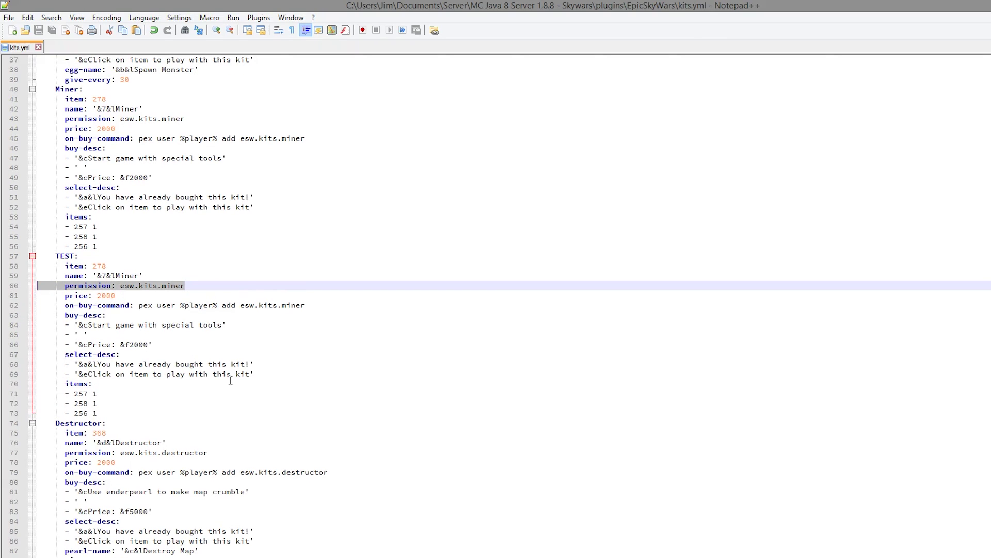
scroll(230, 381, up, 12)
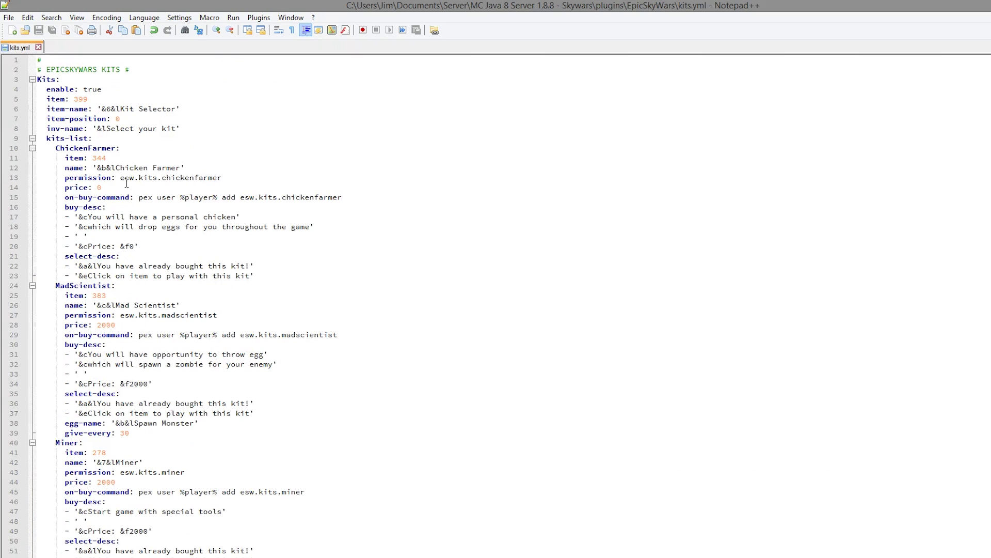
drag(141, 91, 37, 90)
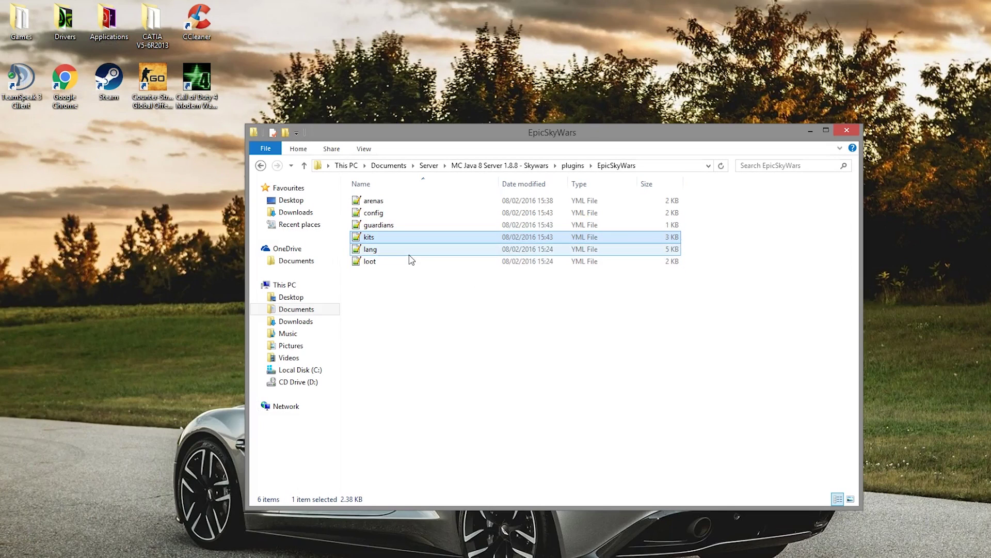
- Open lang.yml and look over its Team-Full, Team-Free and welcome message lines
double_click(410, 257)
scroll(410, 258, down, 16)
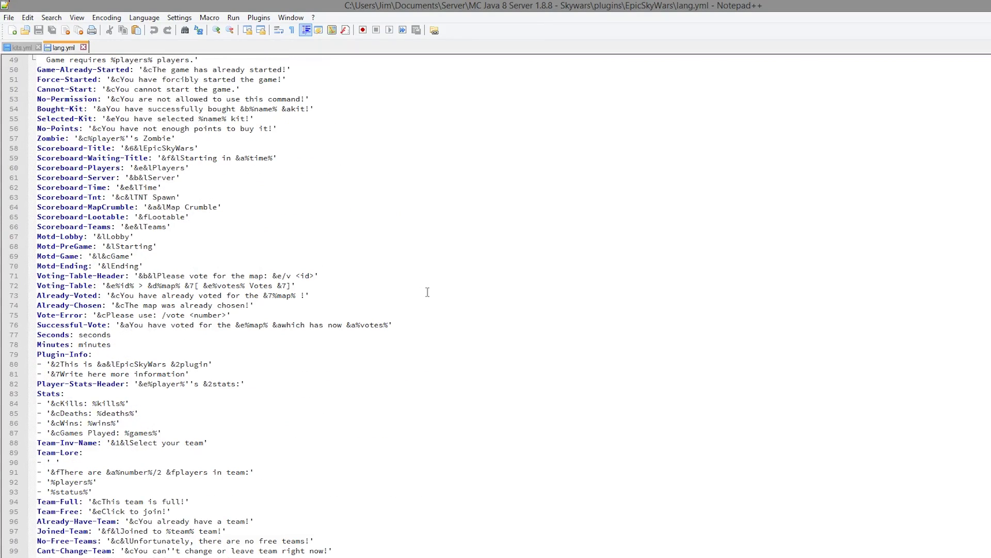
drag(459, 514, 41, 61)
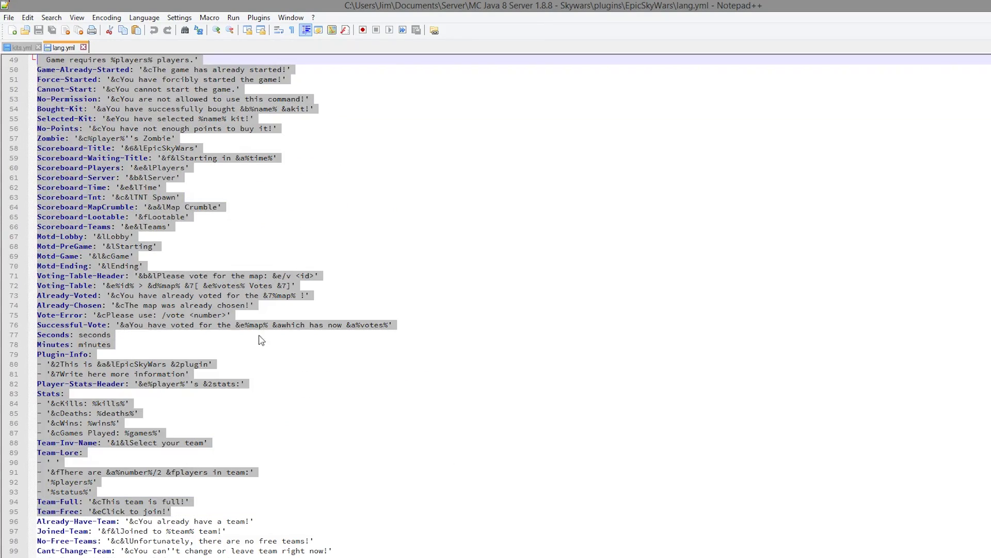
scroll(321, 375, up, 16)
click(320, 376)
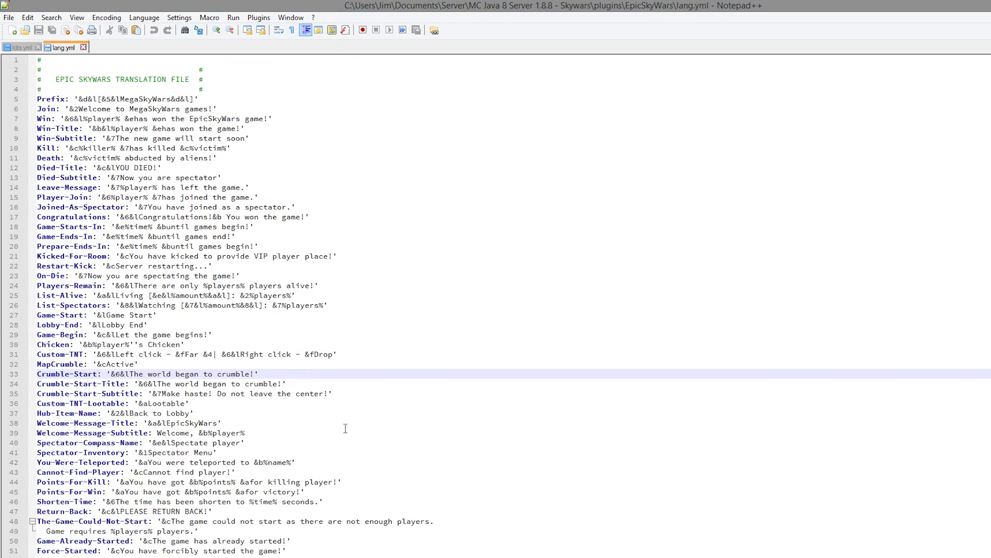
click(253, 429)
drag(253, 429, 137, 421)
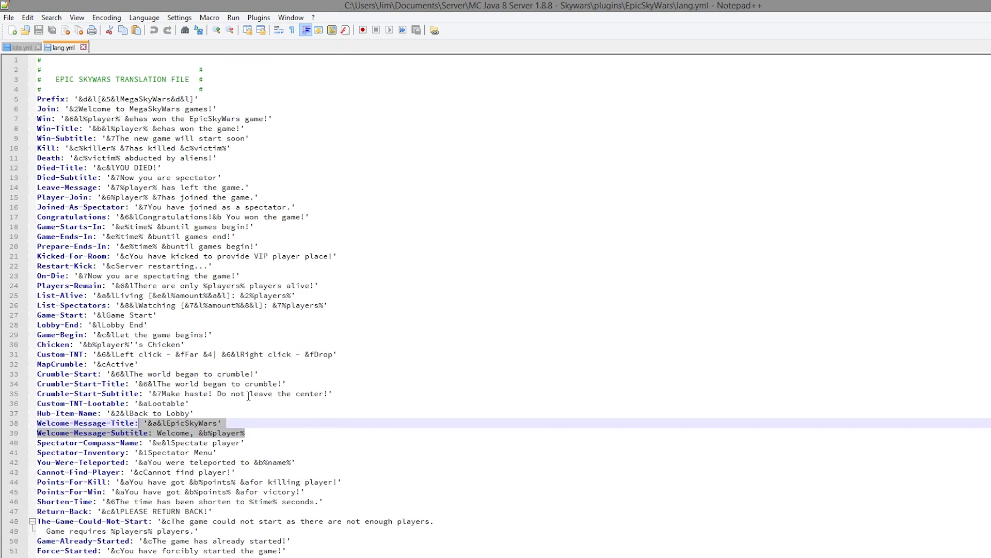
click(232, 374)
- Replace all 14 &7 colour codes with &c and save lang.yml
click(25, 30)
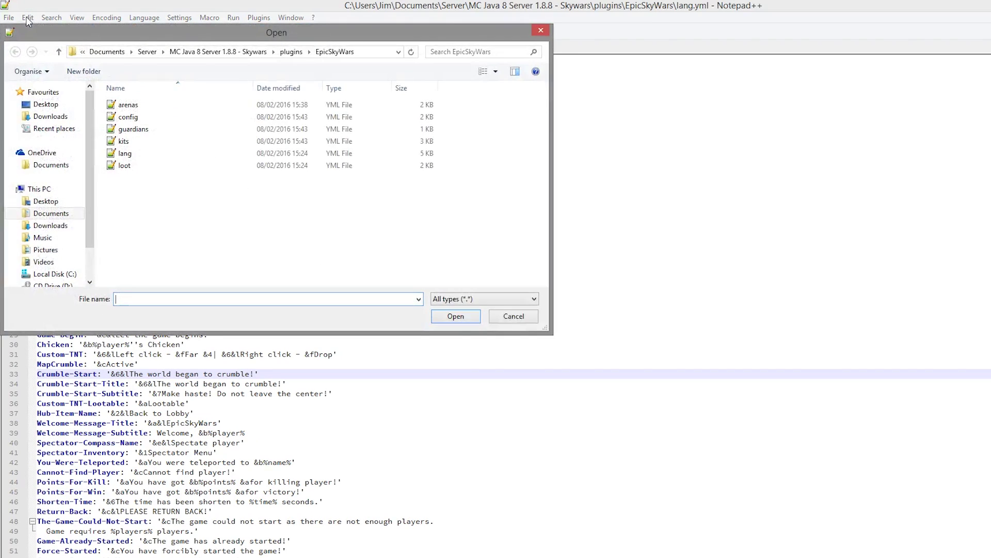
key(Escape)
click(28, 18)
mouse_move(51, 18)
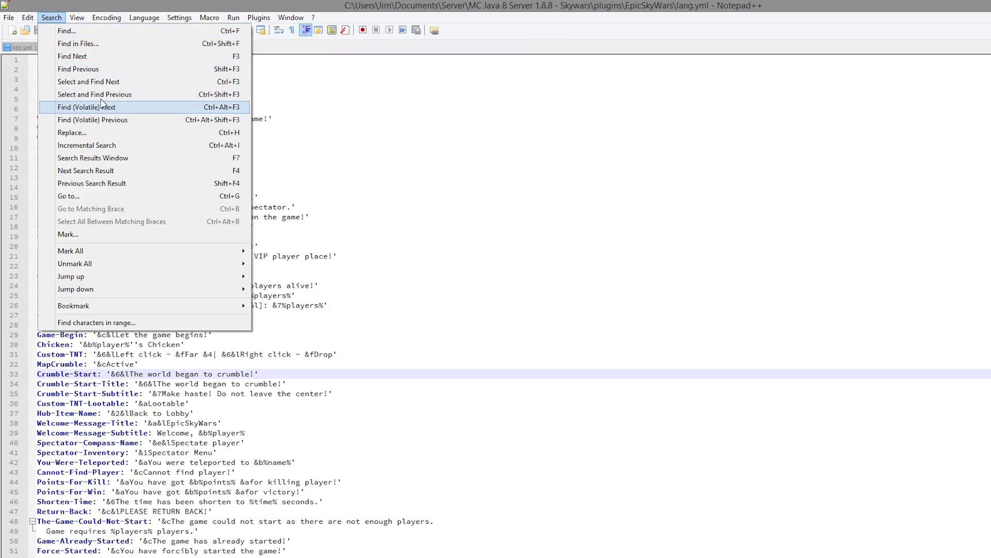
click(106, 132)
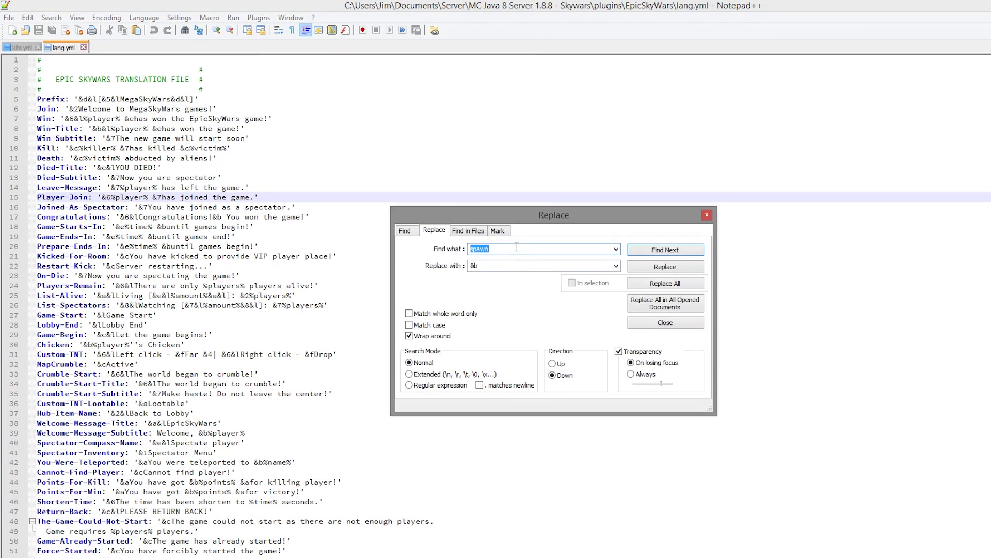
text(&7)
key(Tab)
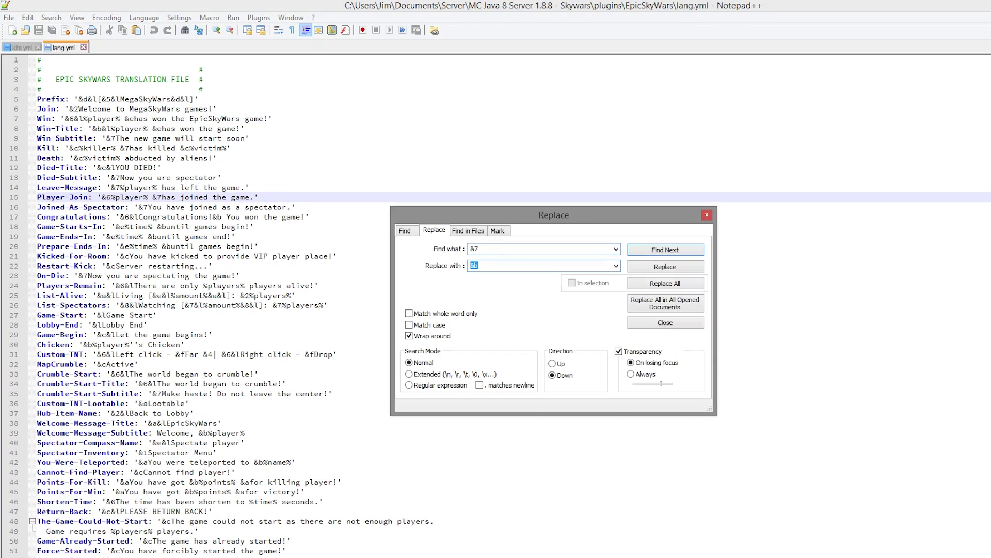
text(&)
click(678, 286)
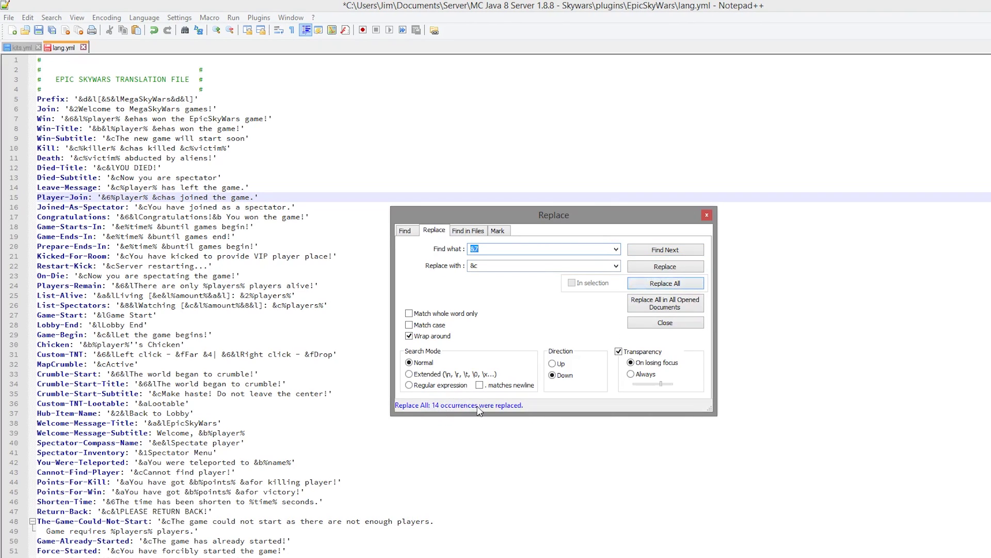
key(Escape)
key(ctrl+s)
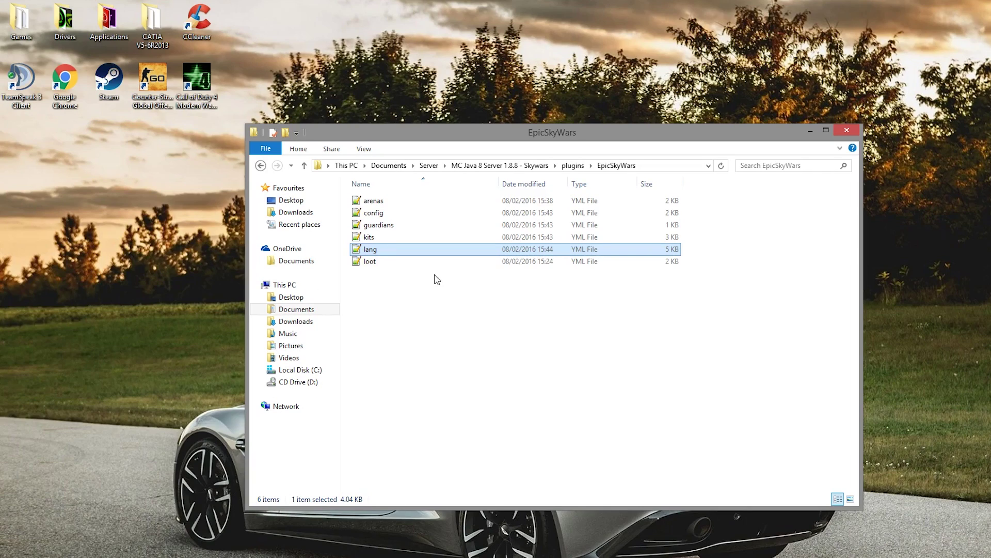
- Open loot.yml and review the Simple-Chests section with its min and max amounts
double_click(407, 259)
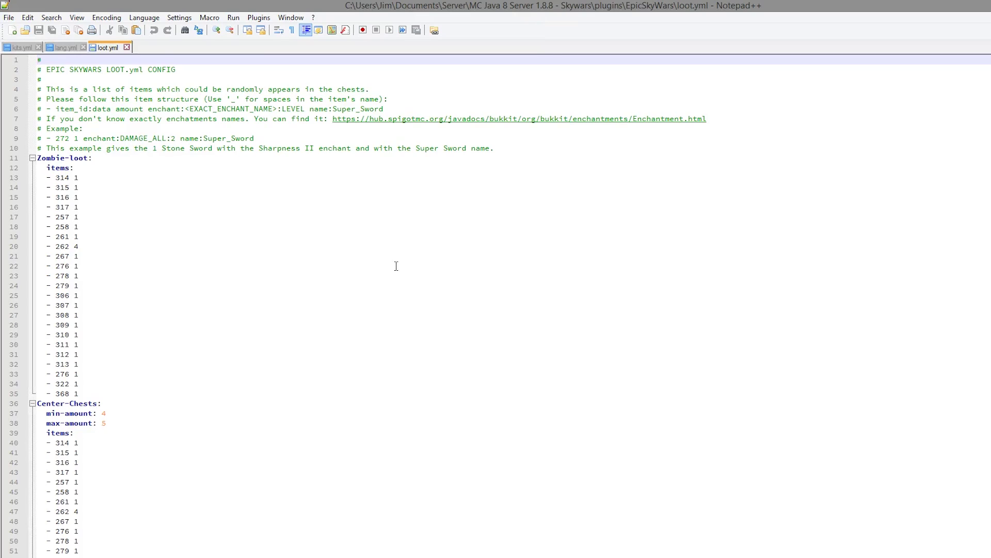
click(395, 297)
scroll(395, 303, down, 15)
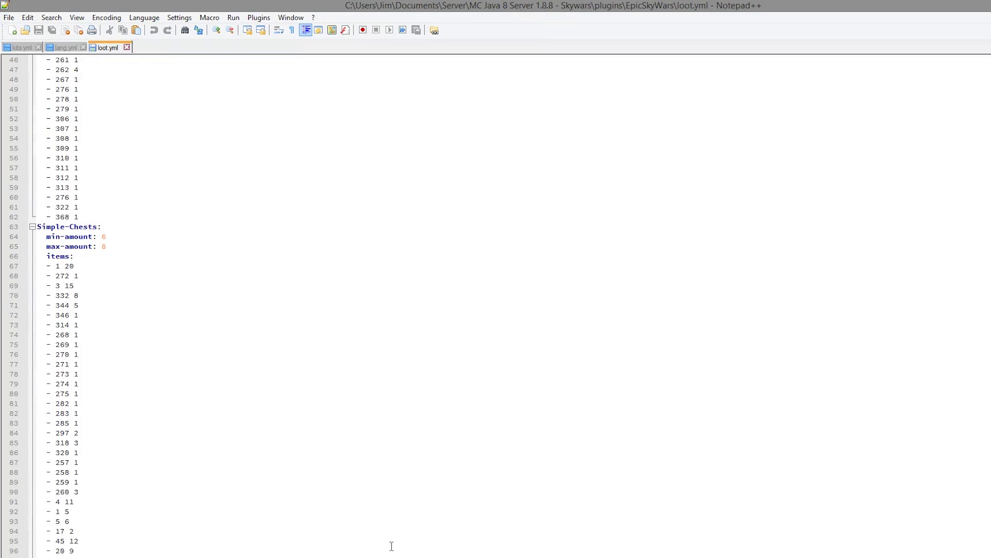
drag(243, 523, 16, 230)
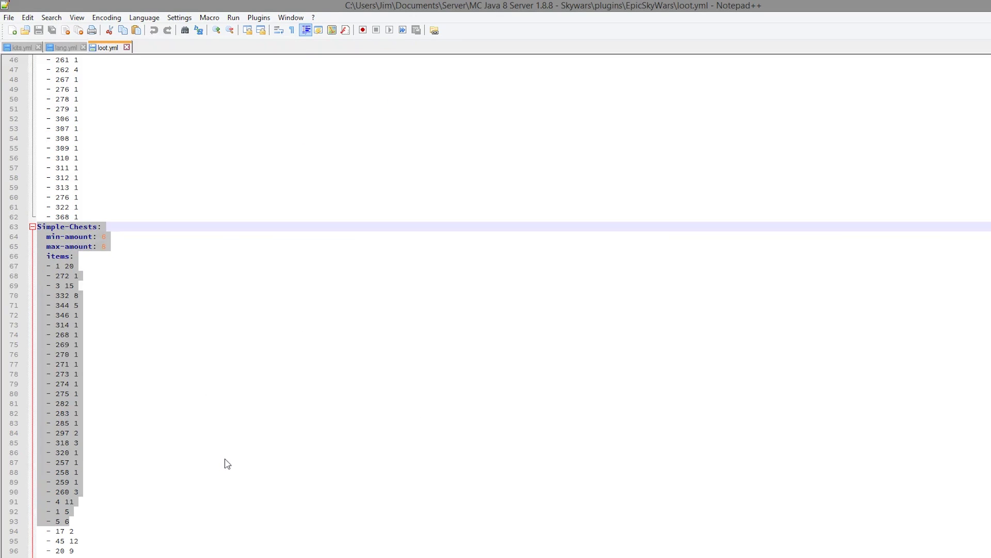
click(144, 484)
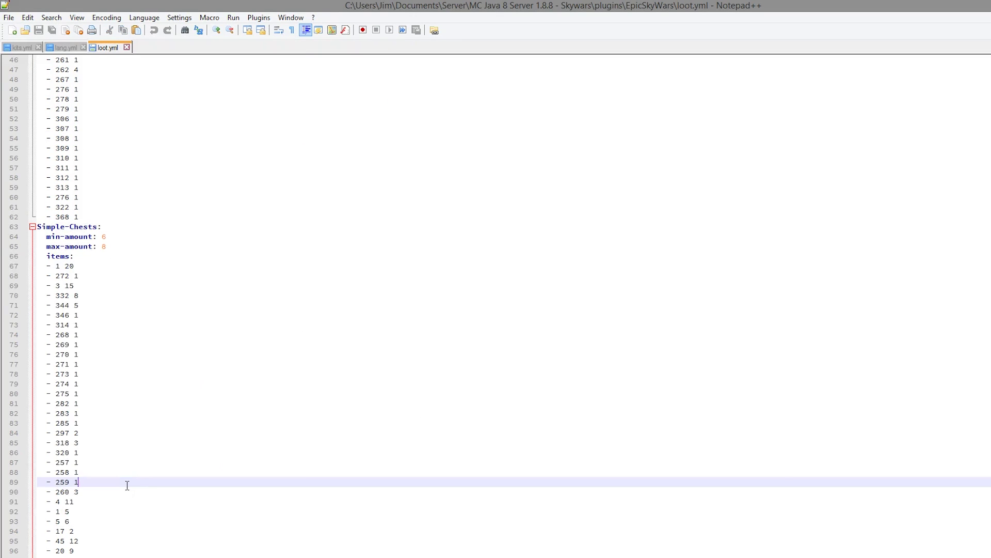
scroll(137, 473, up, 3)
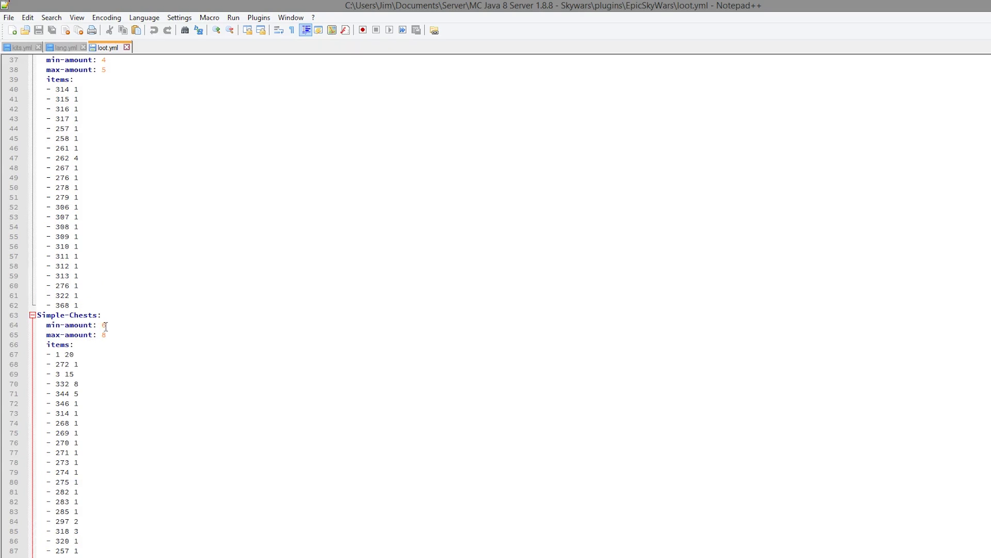
double_click(105, 325)
click(112, 334)
- Review the Center-Chests items and the first Zombie-loot lines at the top of the file
scroll(121, 347, up, 5)
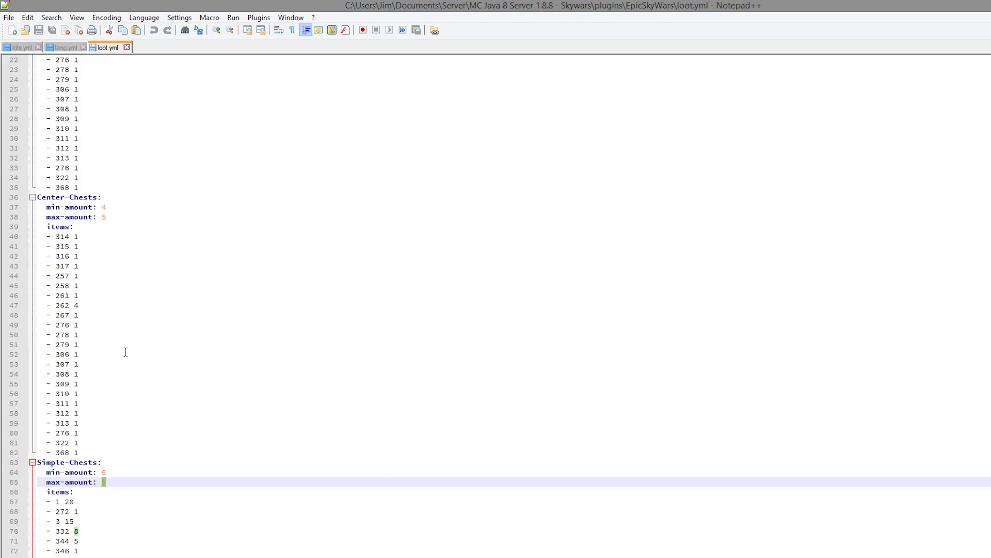
drag(96, 365, 21, 200)
click(166, 279)
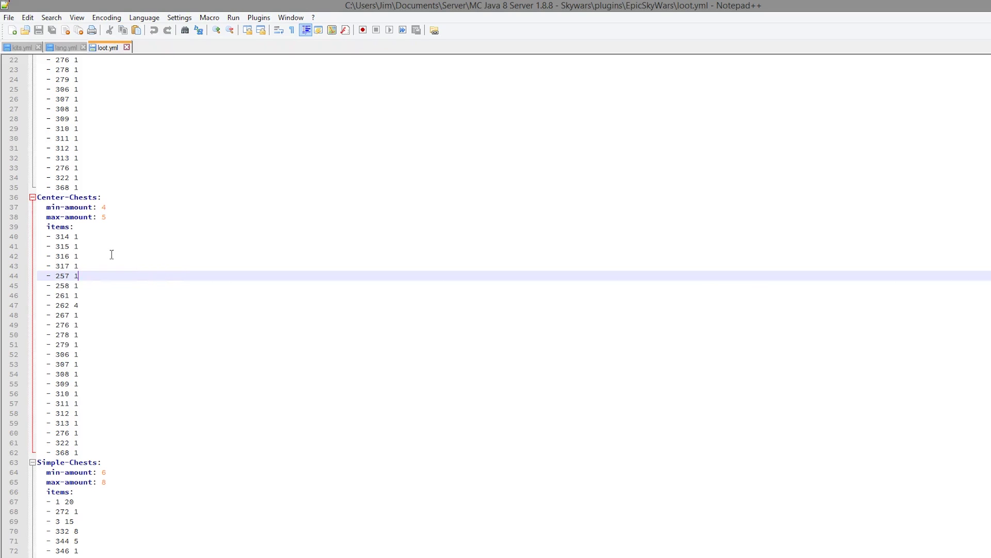
drag(83, 344, 42, 240)
scroll(115, 255, up, 7)
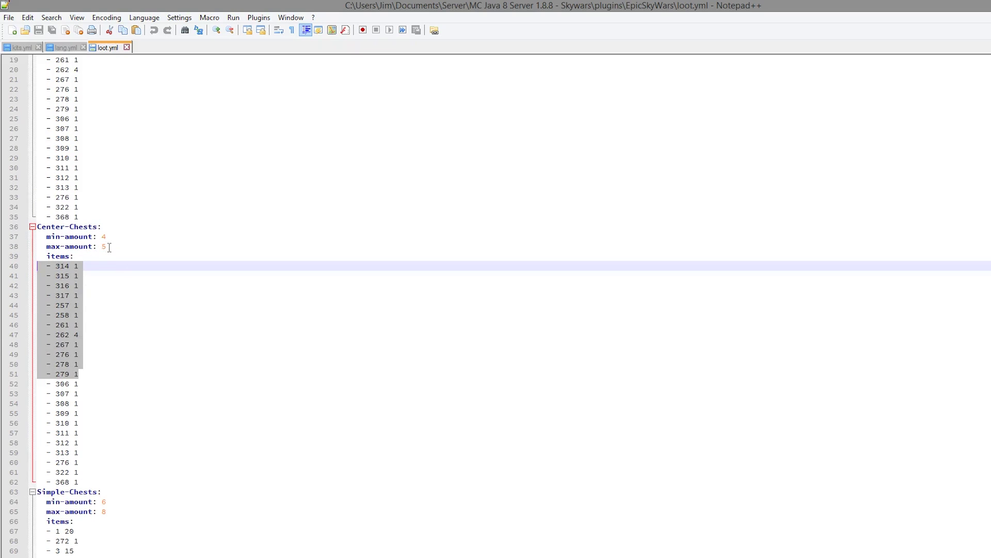
drag(138, 204, 38, 149)
click(183, 200)
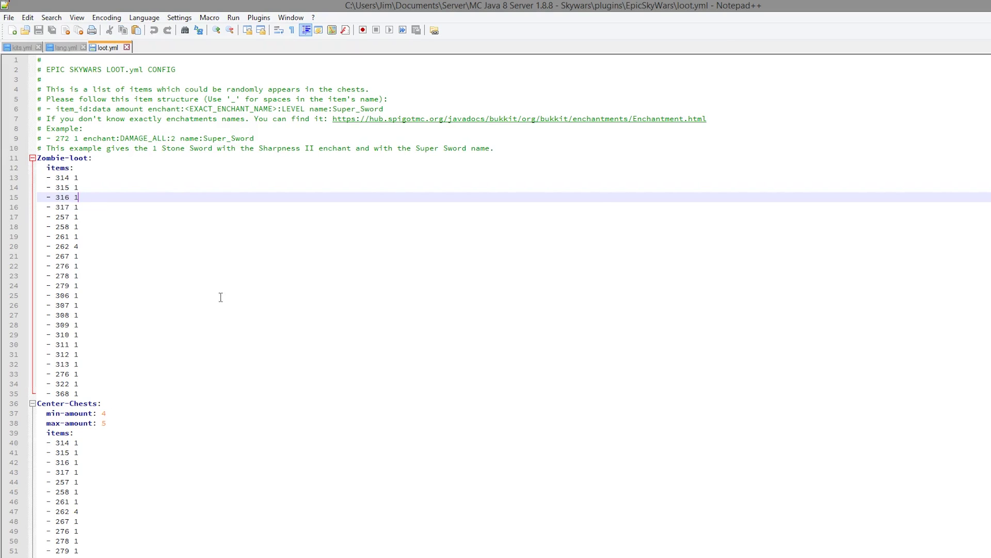
drag(78, 177, 31, 178)
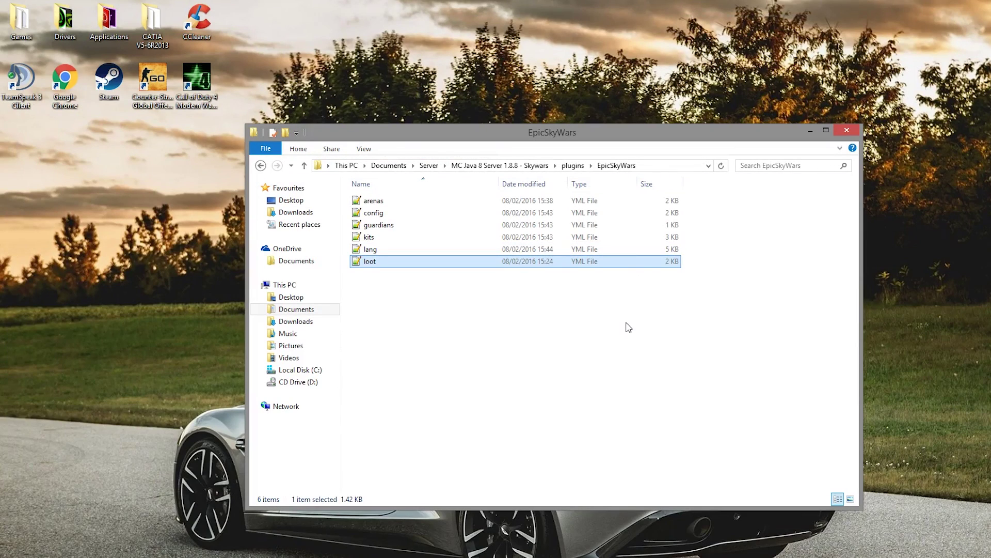
- Select and then deselect the six EpicSkyWars plugin files
click(627, 327)
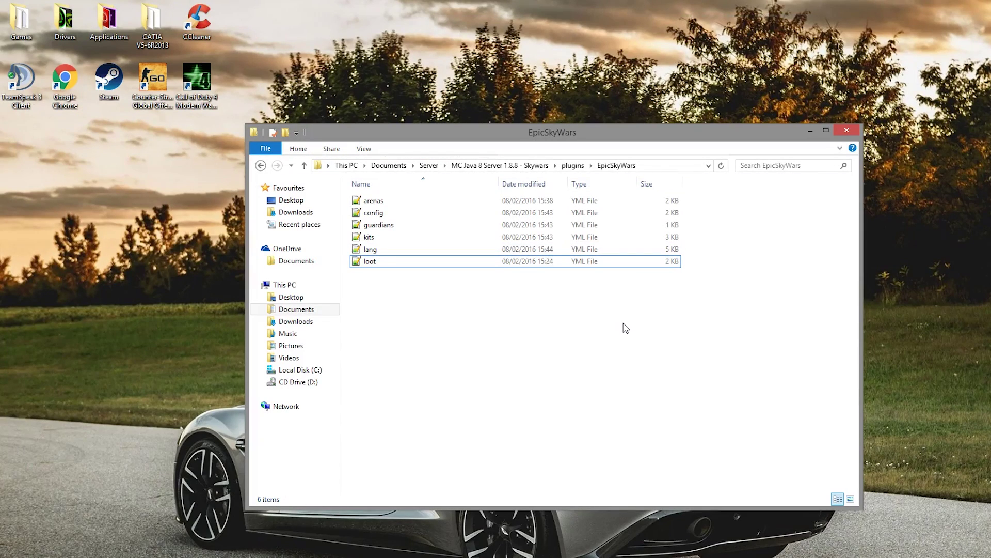
drag(685, 342, 330, 157)
drag(721, 303, 342, 196)
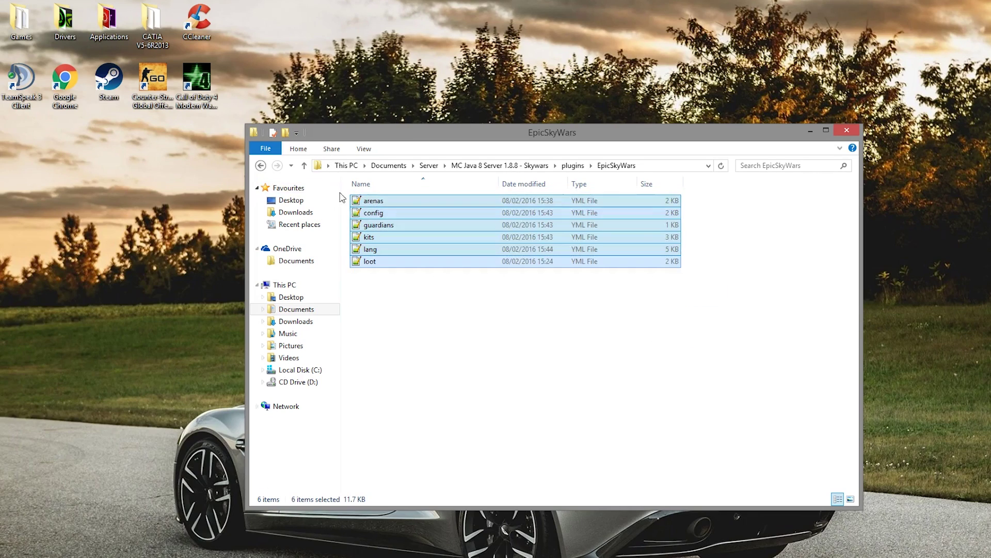
drag(733, 324, 310, 192)
click(701, 346)
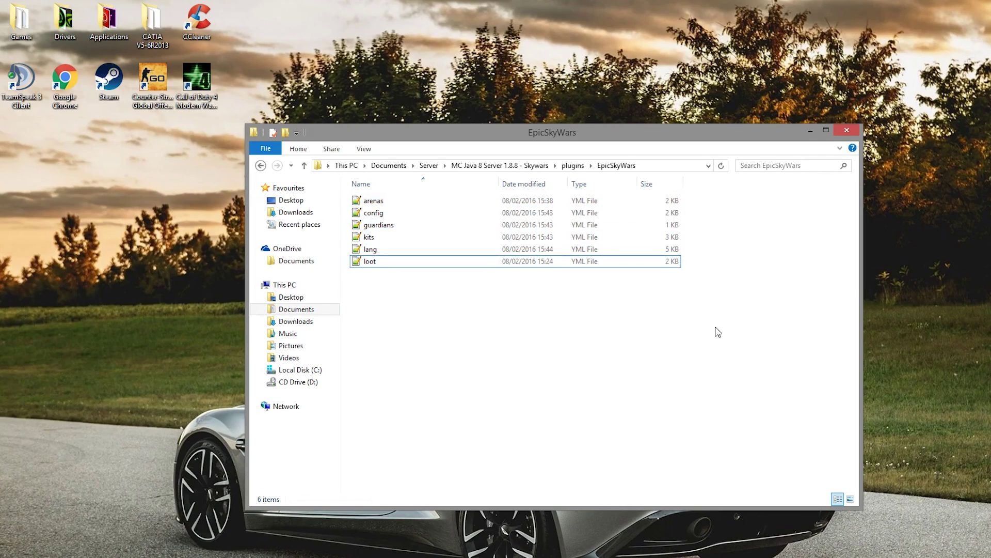
- Go up to the MC Java 8 Server 1.8.8 - Skywars folder and select its 21 items
click(509, 166)
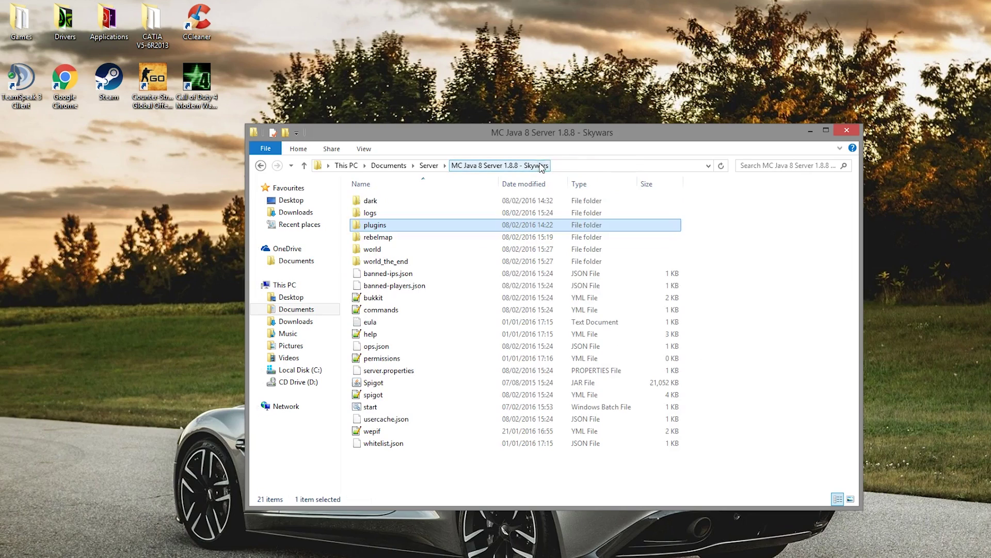
drag(761, 470, 306, 184)
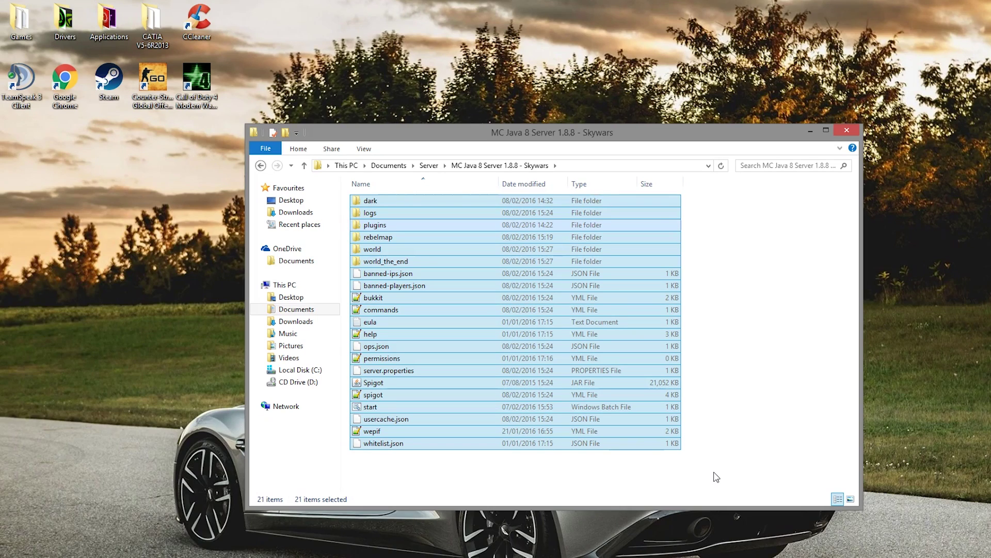
click(684, 453)
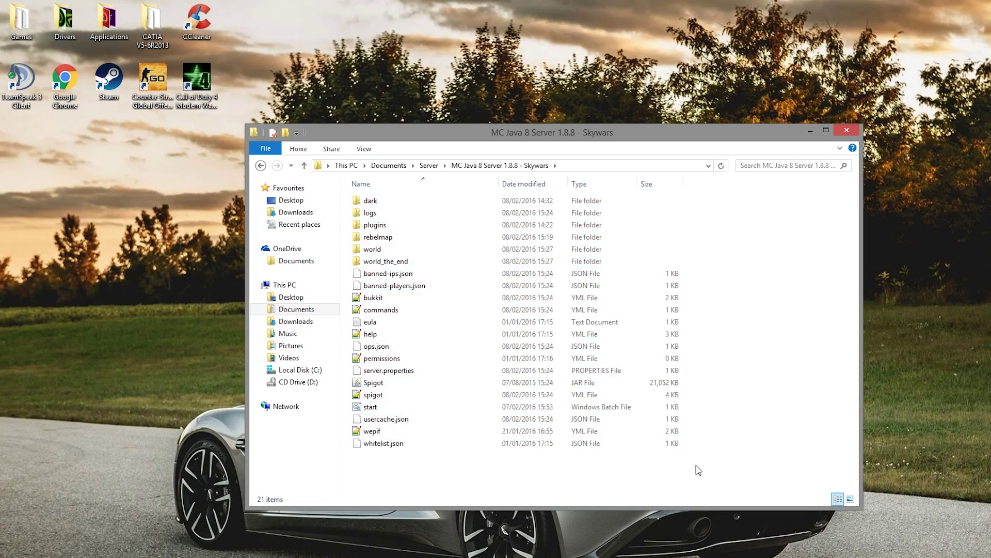
drag(697, 465, 357, 194)
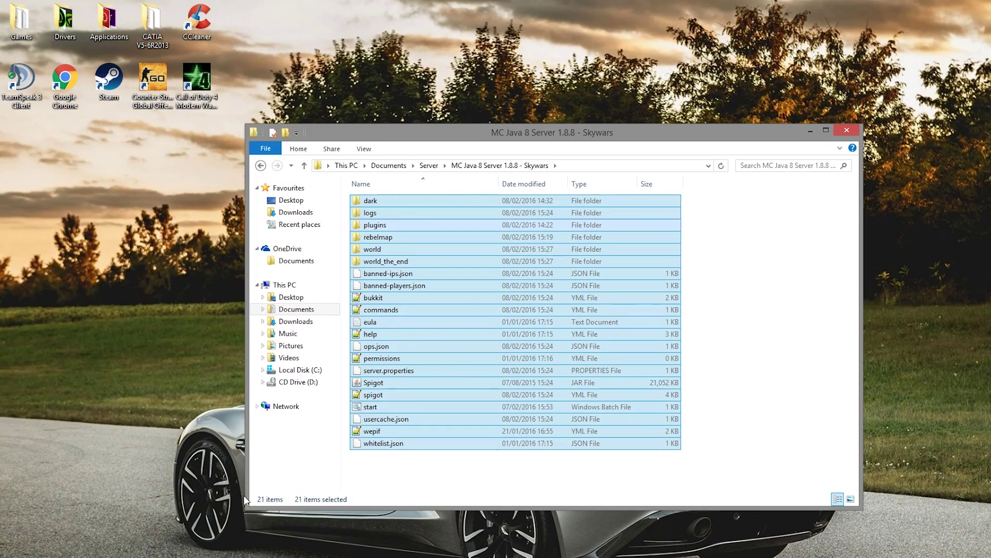